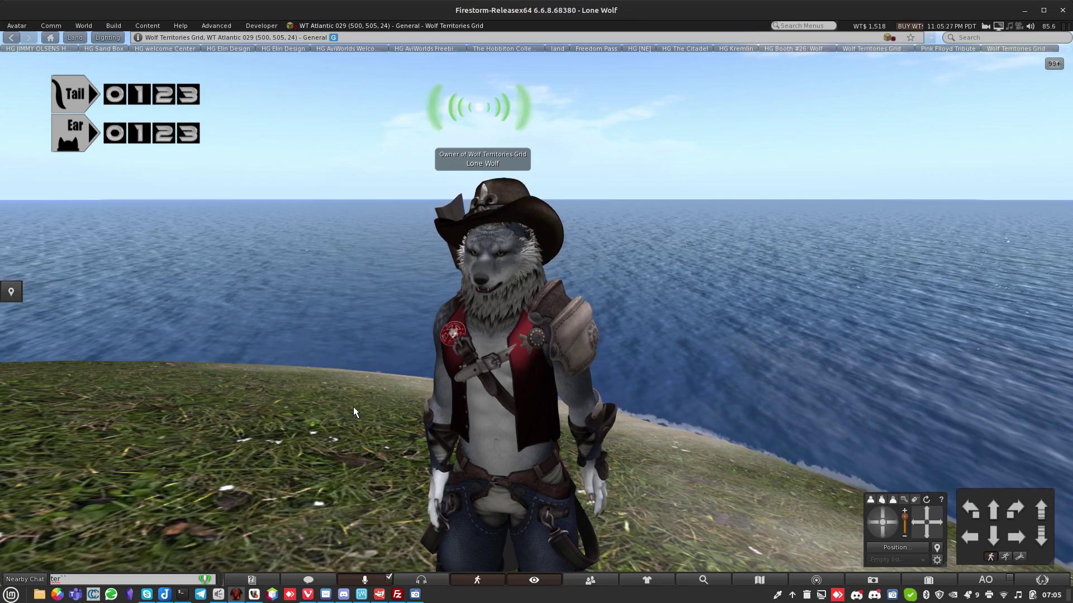
Walk the avatar back and forth across the grassy island, then turn it to face the viewer.
key(Down)
key(Up)
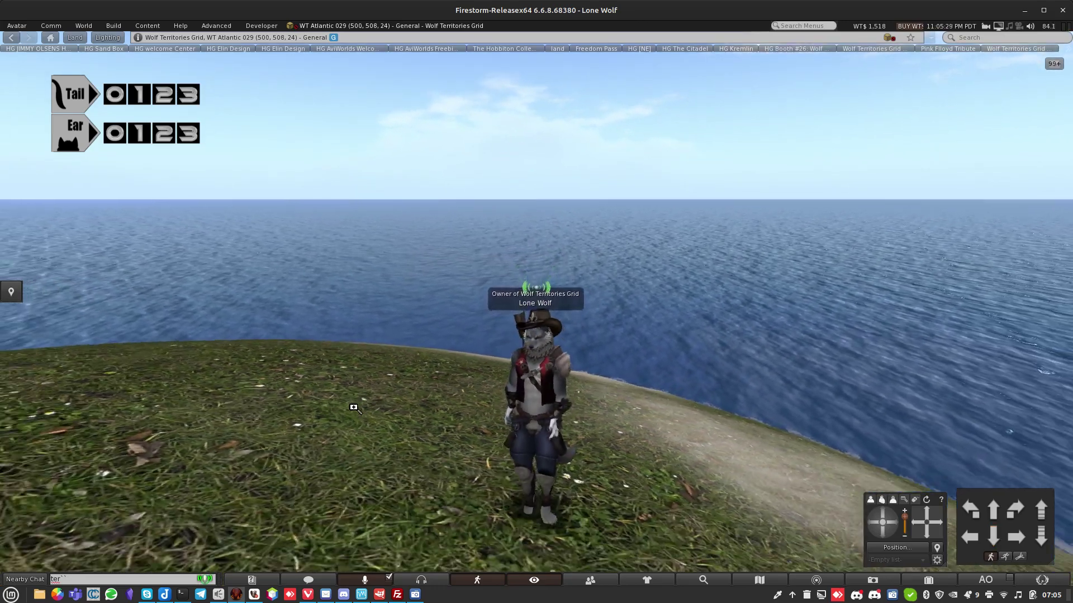
key(Up)
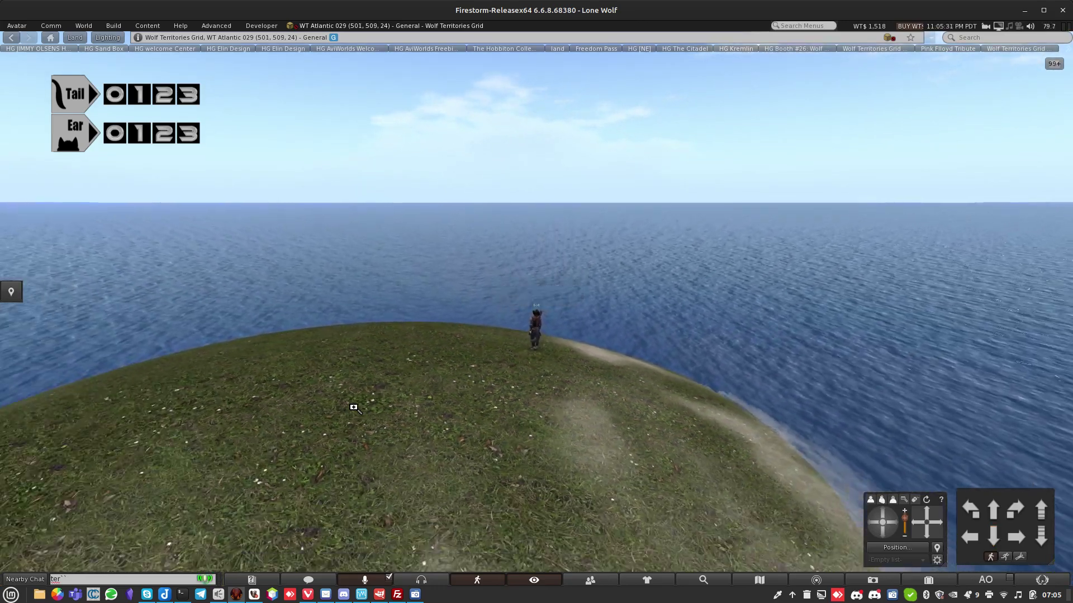
key(Left)
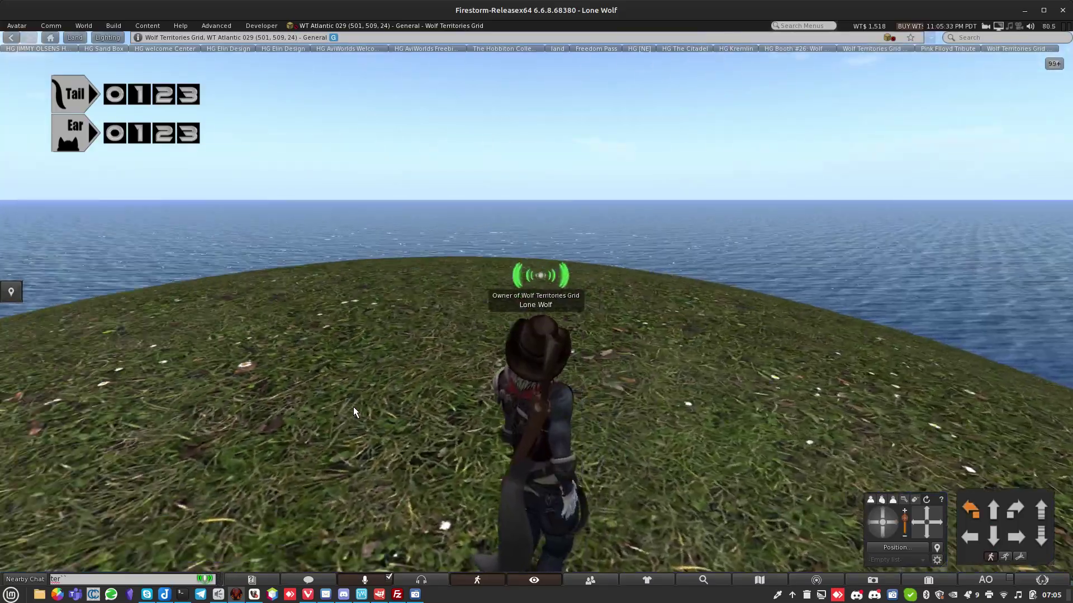
key(Left)
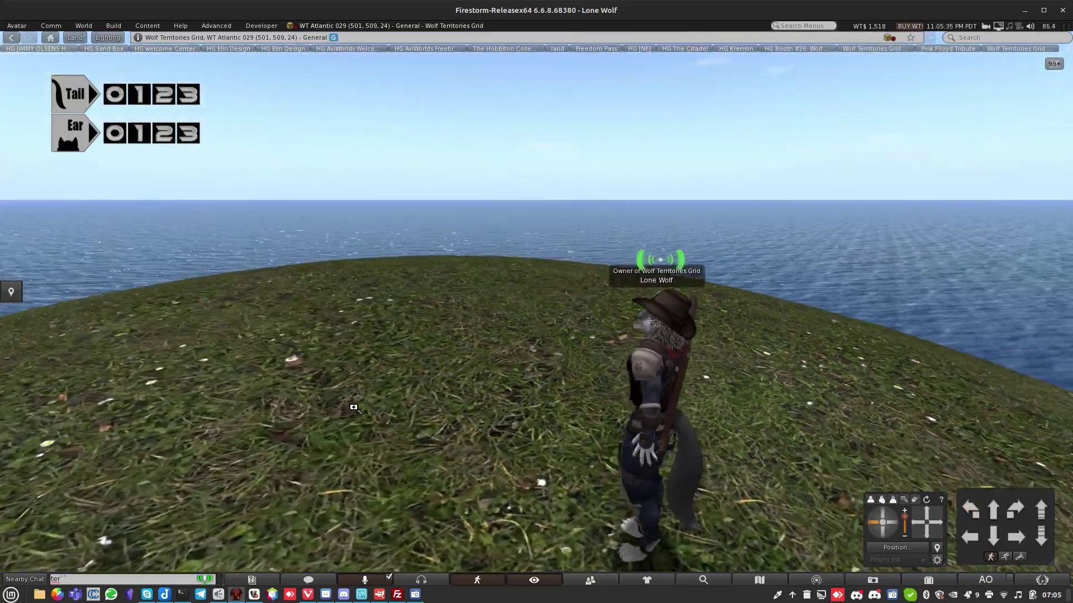
key(Left)
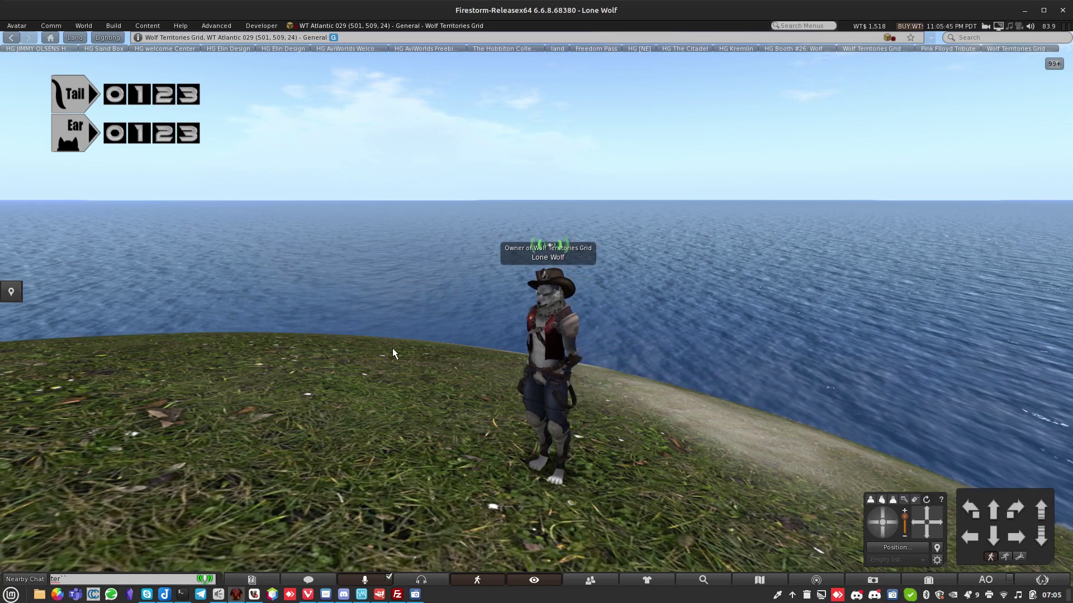
Open About Land's General details and review the avatar's group list.
click(75, 37)
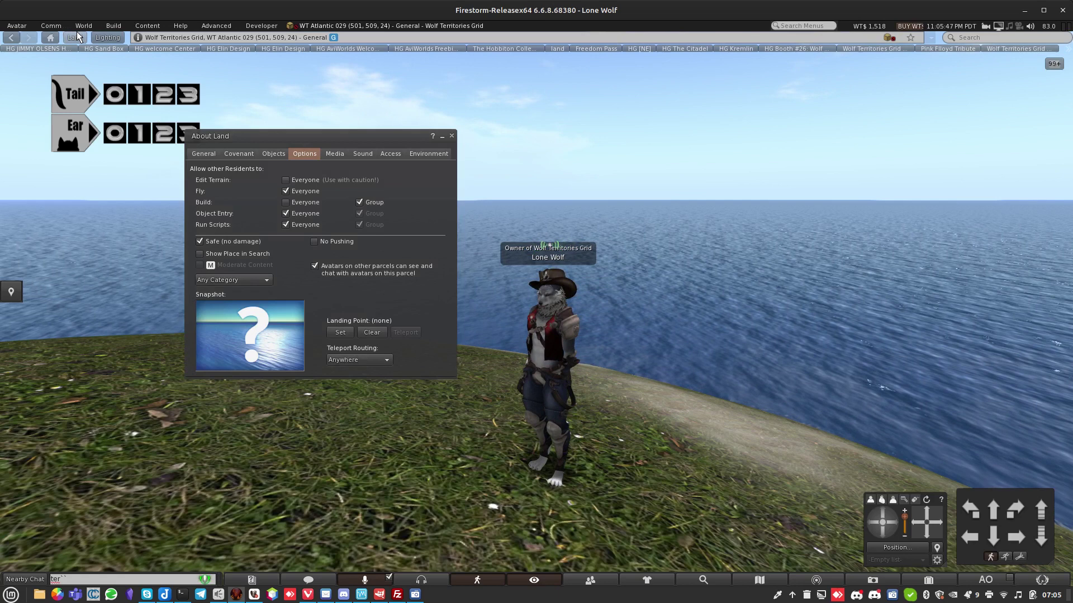
click(204, 156)
key(Tab)
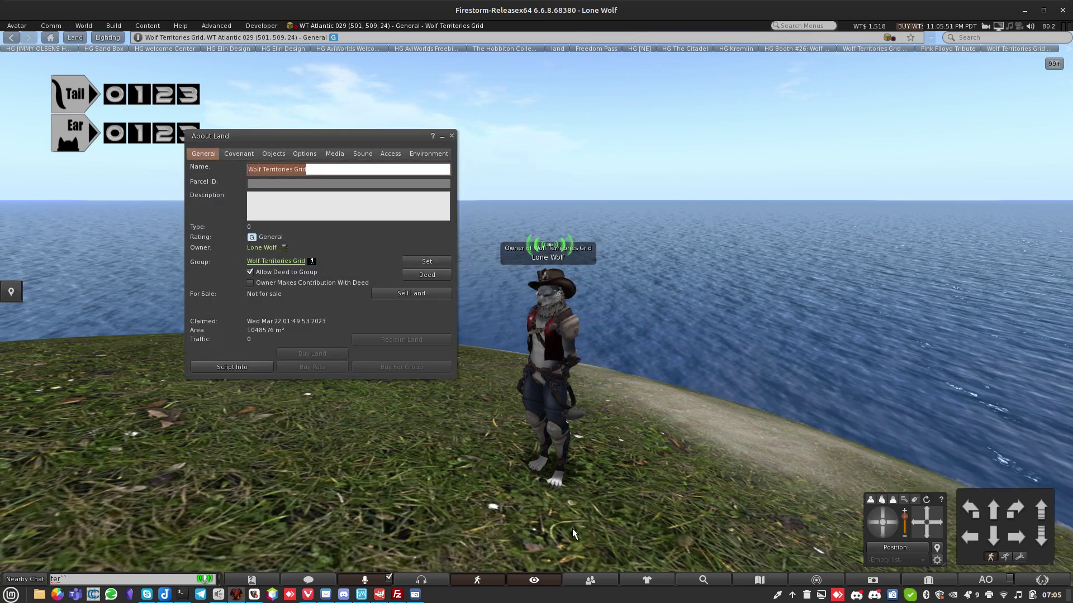
click(590, 580)
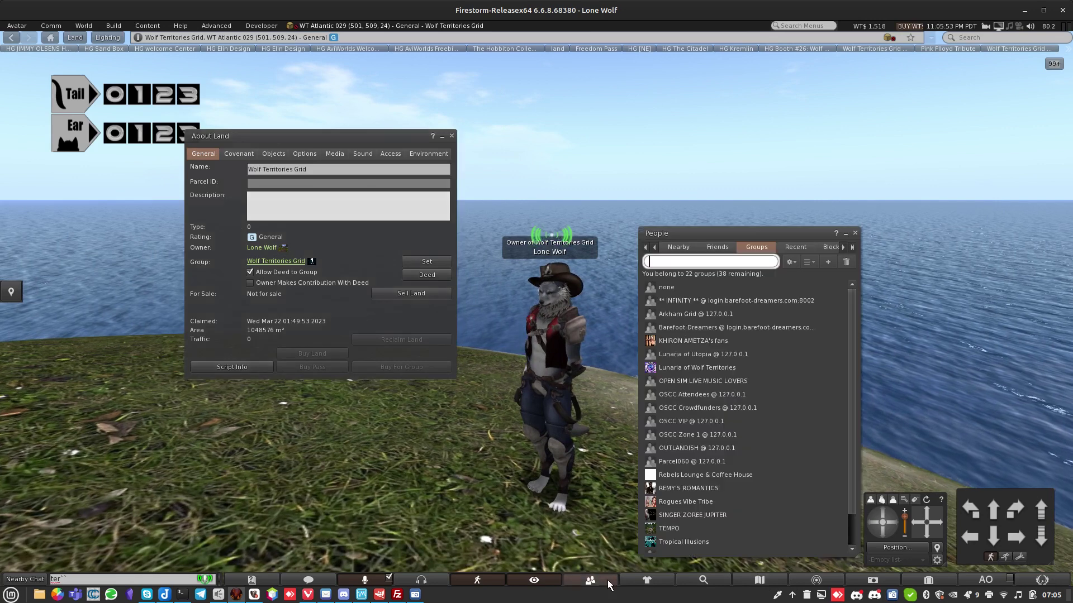
scroll(813, 488, down, 3)
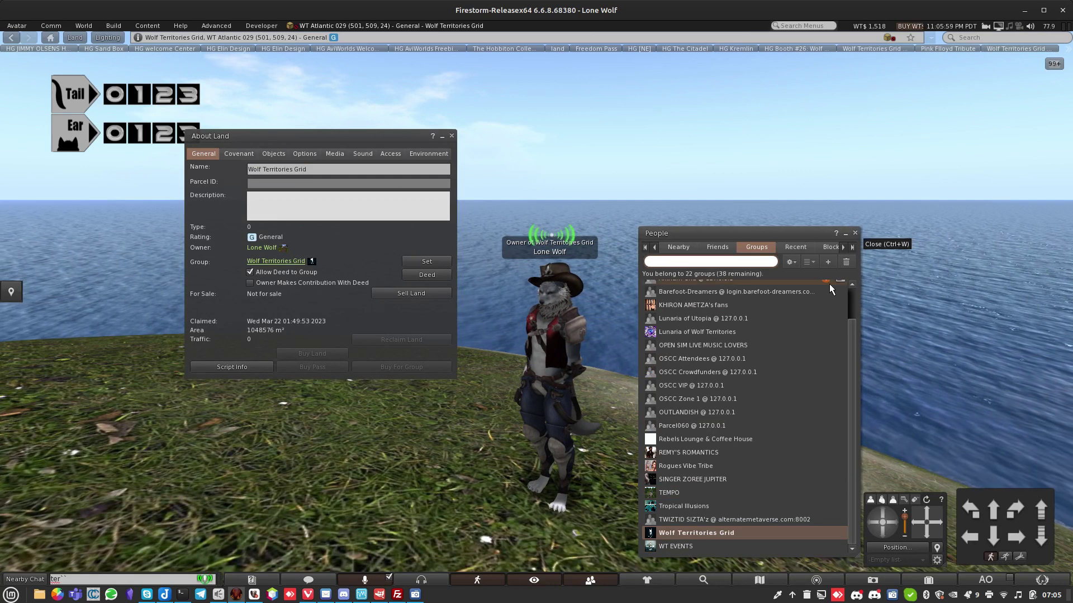
click(855, 233)
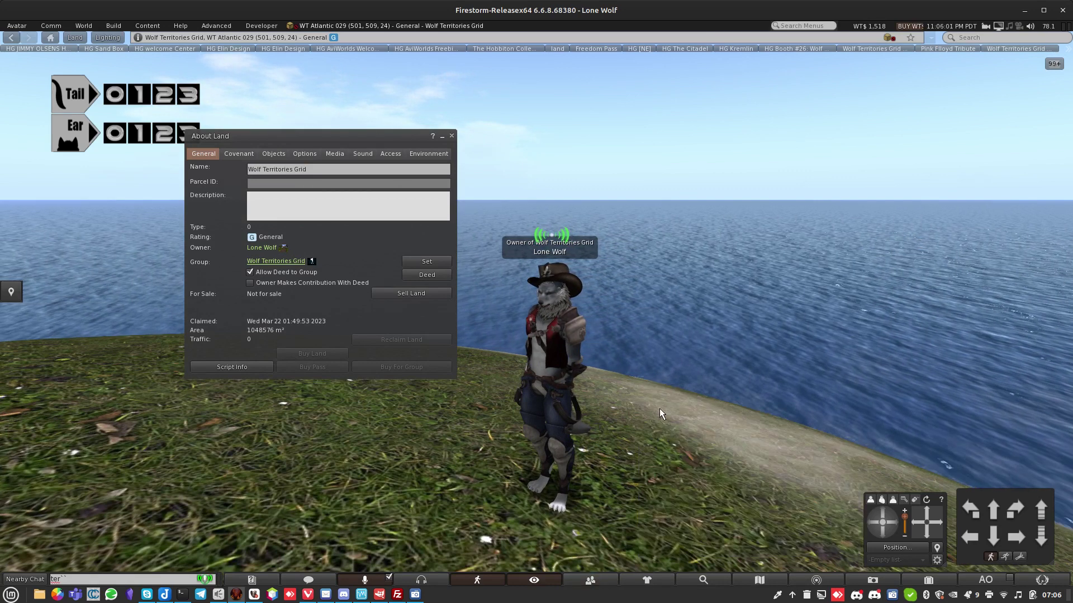
scroll(659, 411, up, 4)
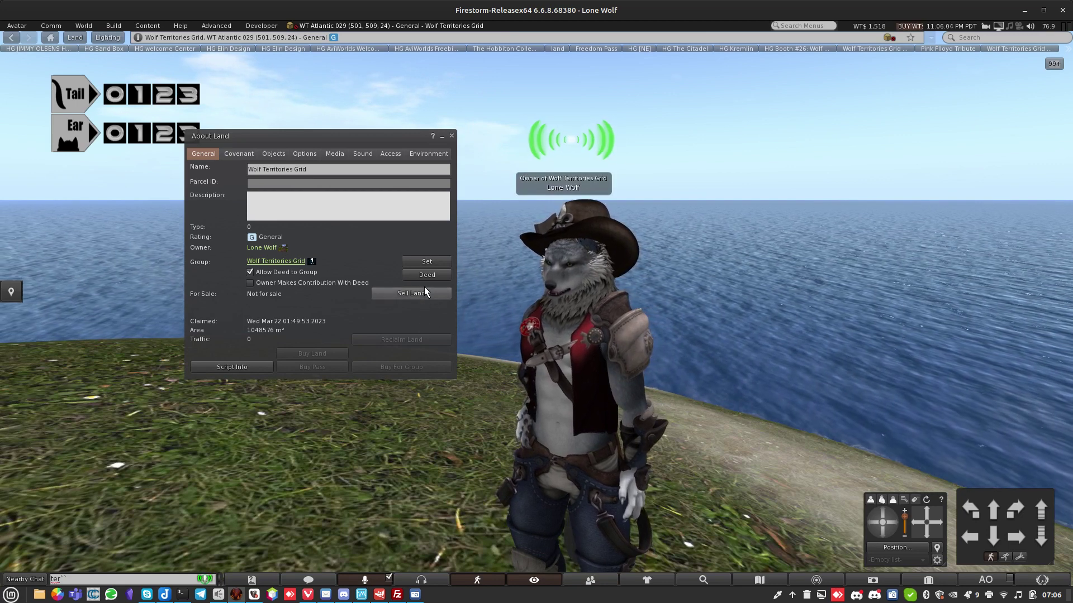
Set the parcel's group to Wolf Territories Grid.
click(430, 260)
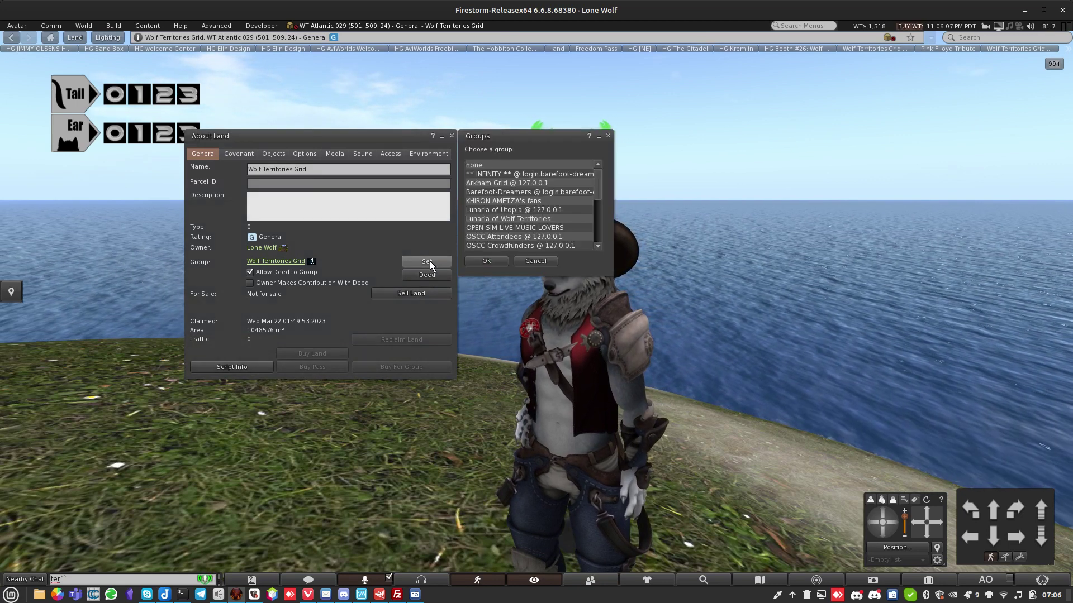
drag(601, 185, 601, 230)
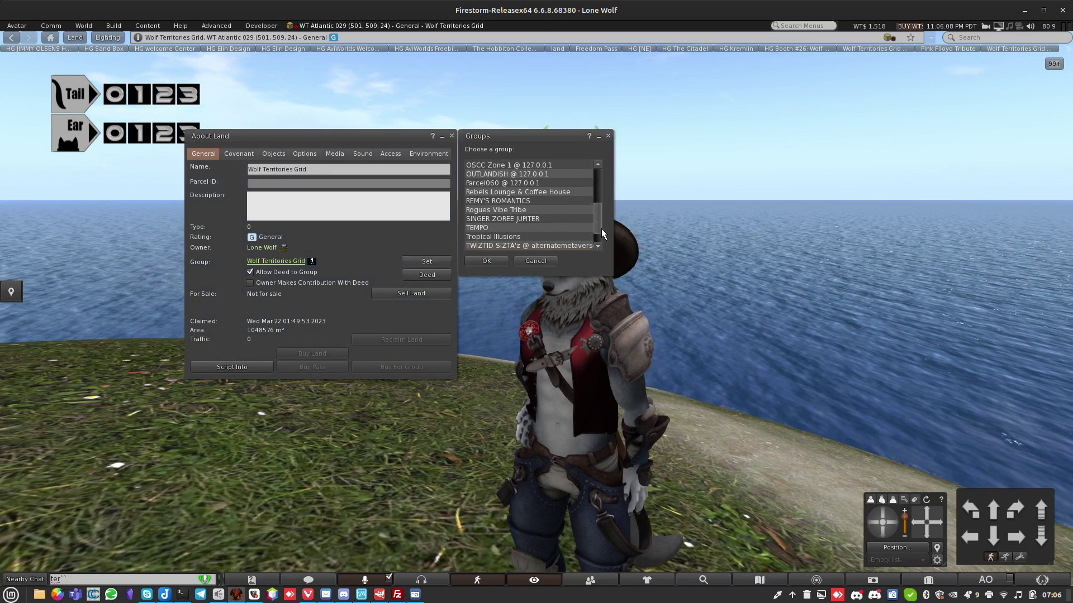
click(592, 237)
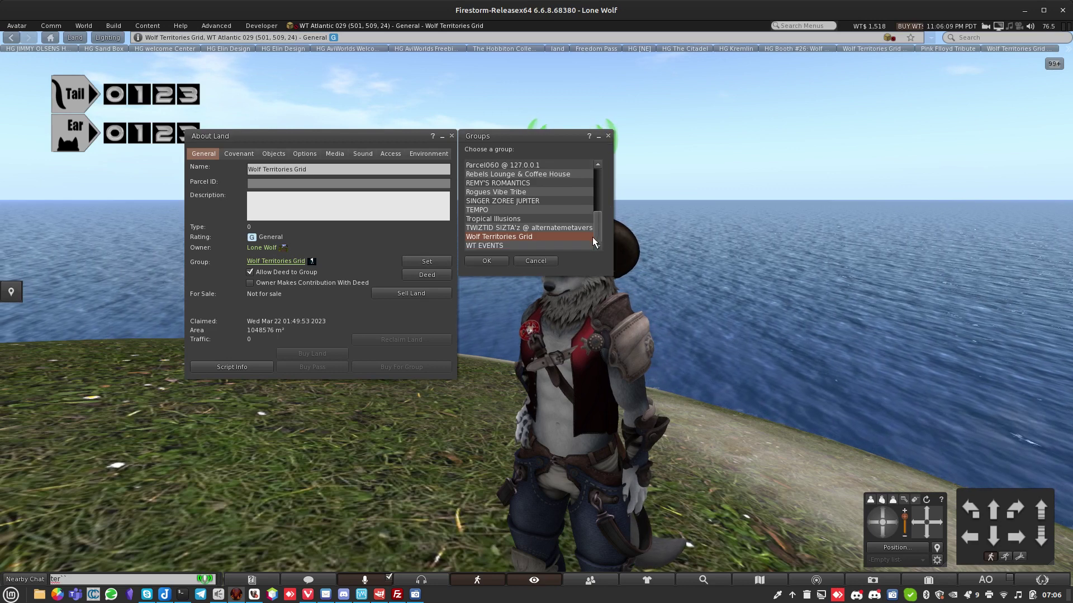
click(503, 261)
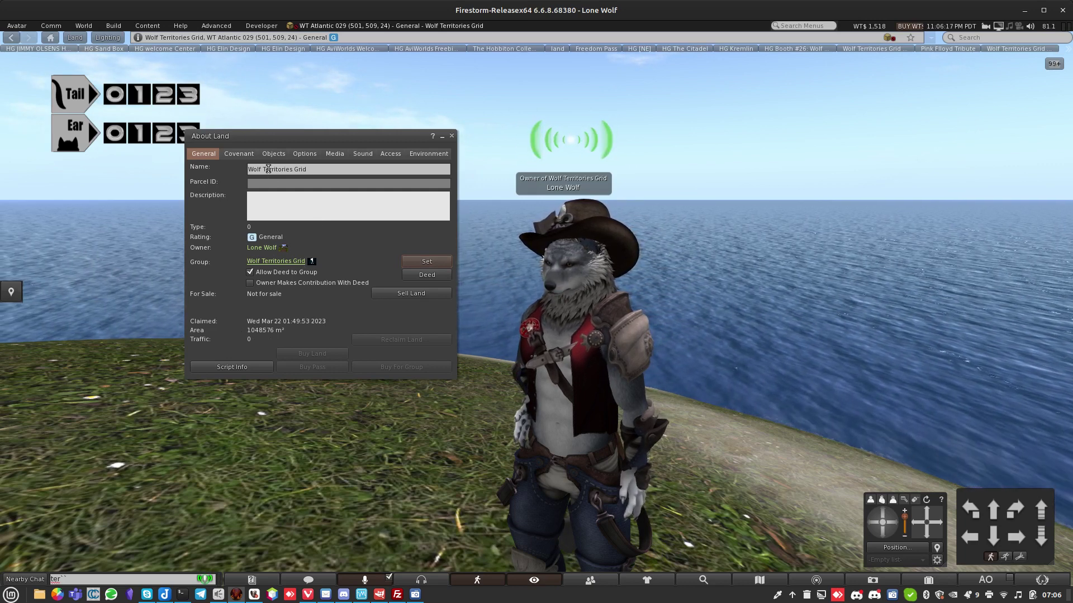
Set the parcel's landing point at the avatar's spot and route all teleports to it.
click(250, 156)
click(269, 154)
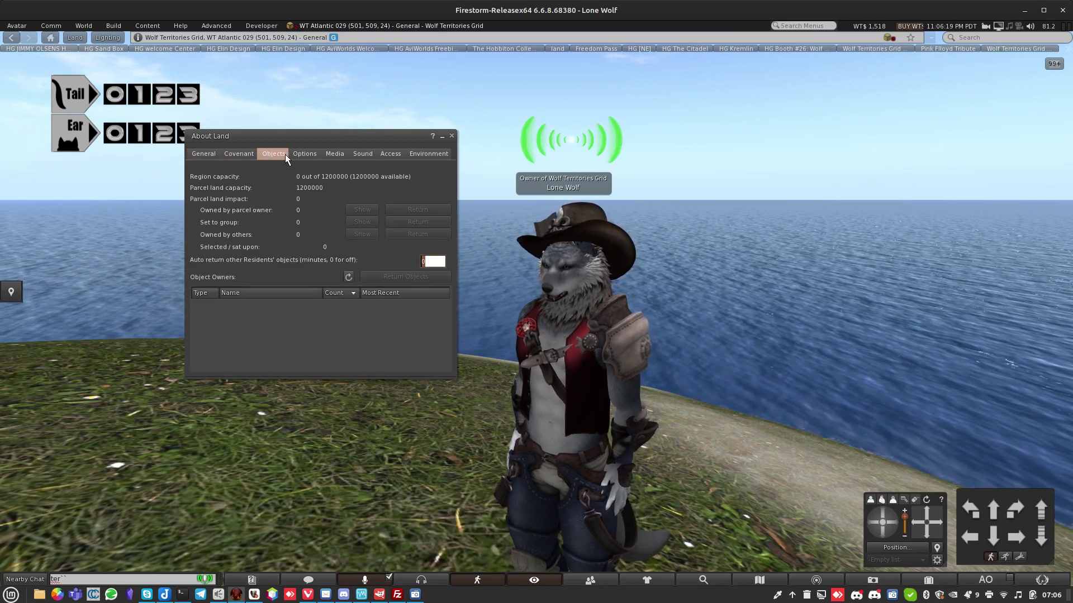
click(292, 153)
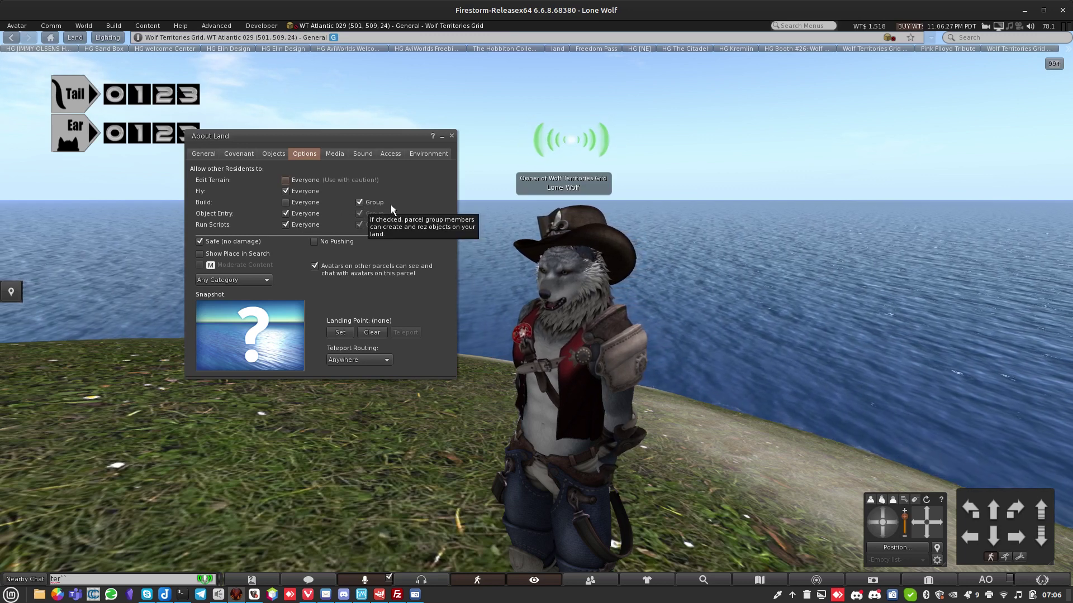
click(343, 334)
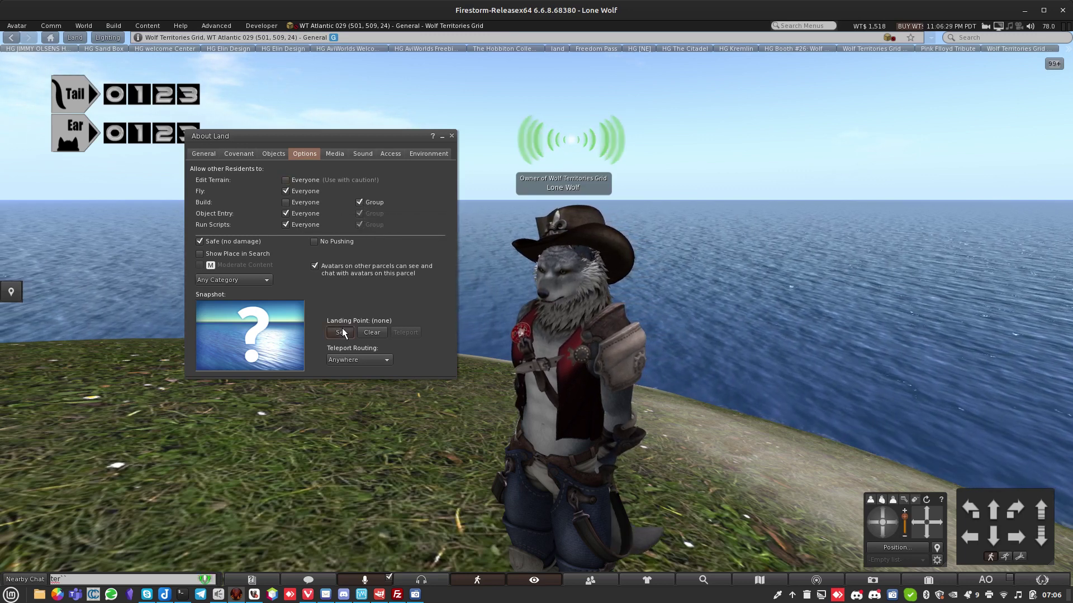
click(349, 354)
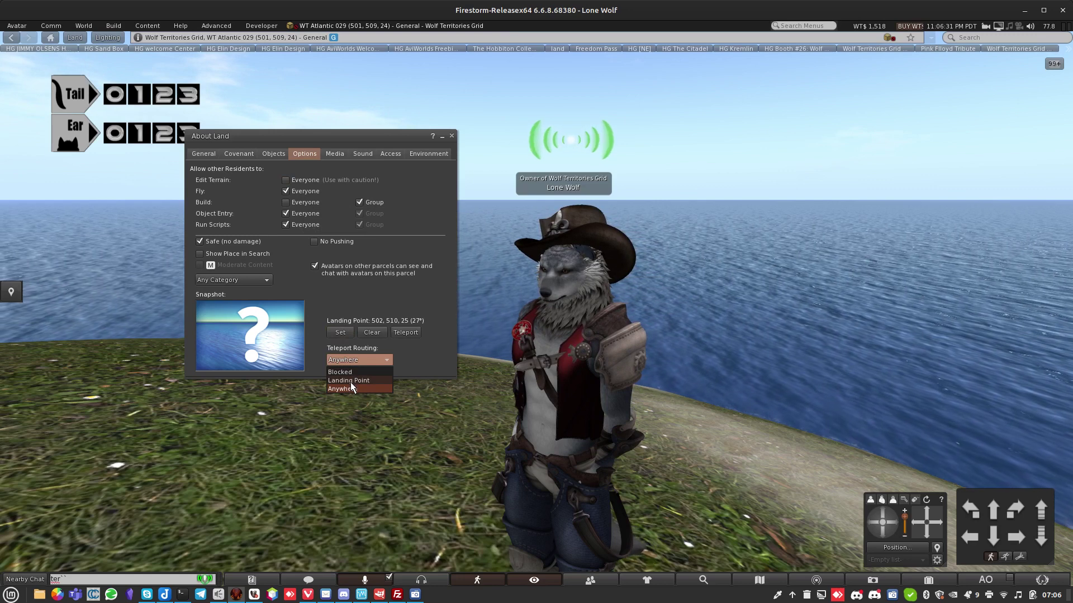
click(350, 382)
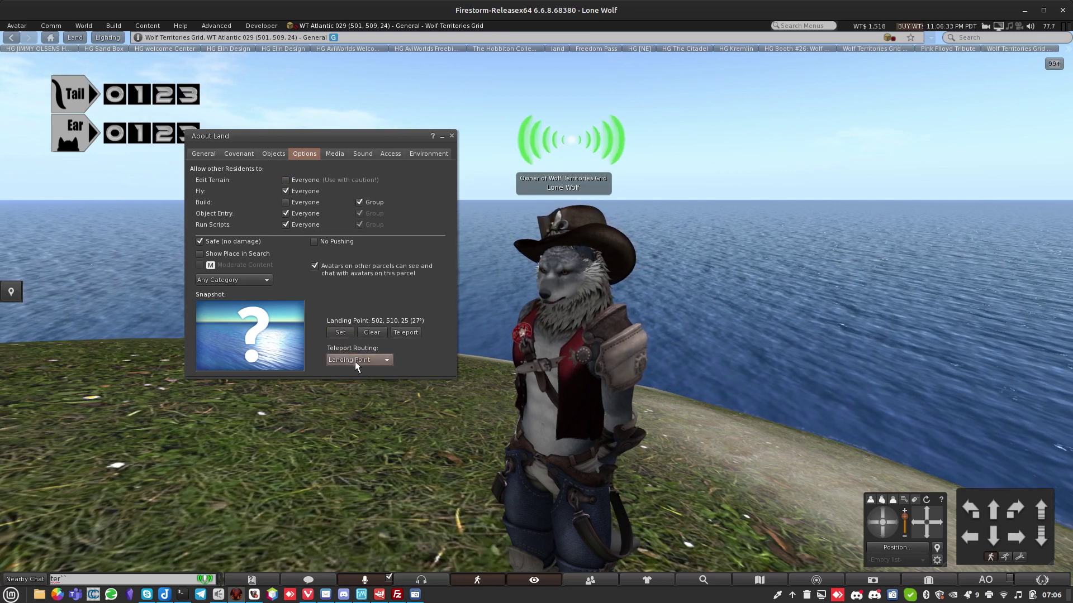
Use a Wolf Territories welcome snapshot from the Photo Album as the parcel picture.
click(303, 360)
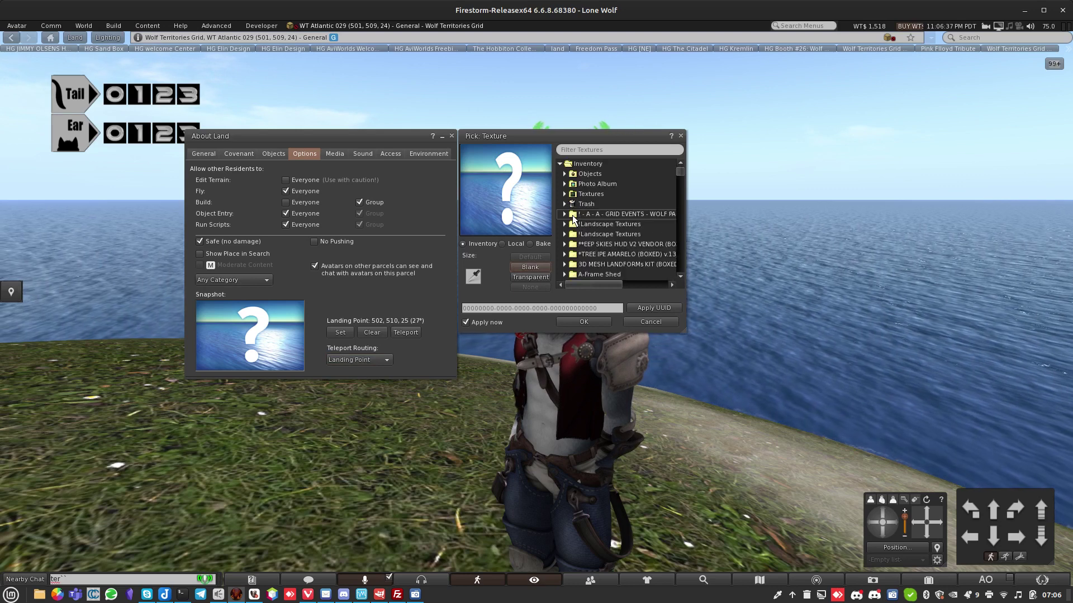
click(564, 184)
click(598, 194)
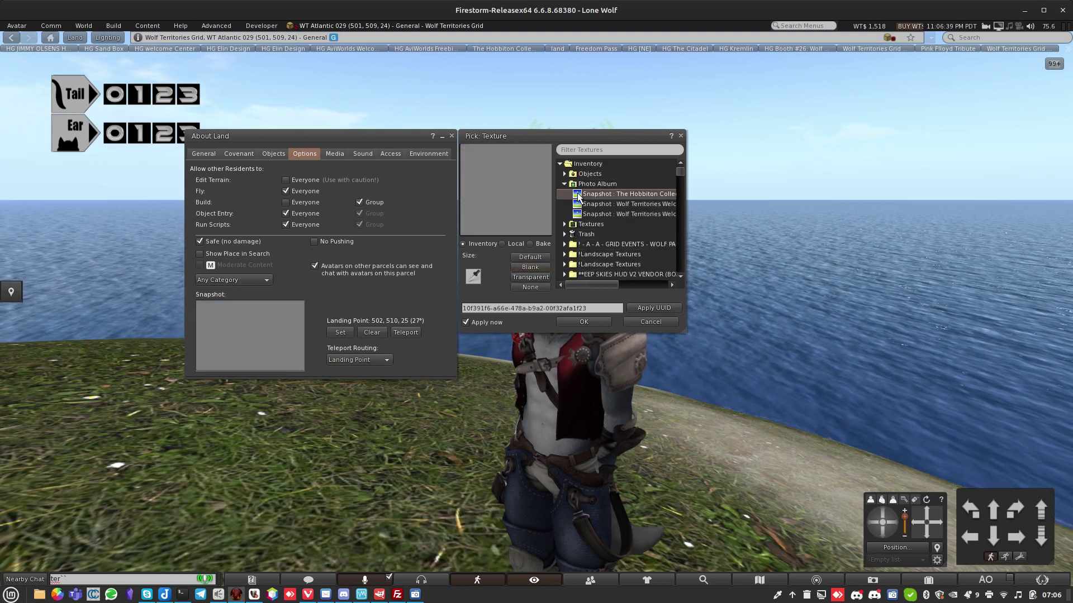
click(596, 204)
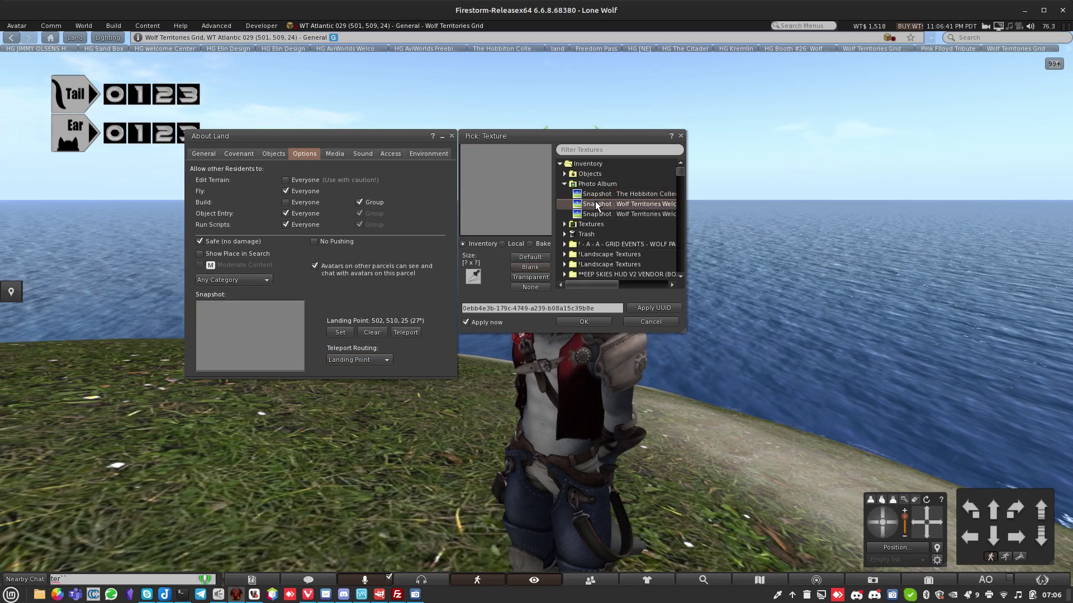
click(575, 320)
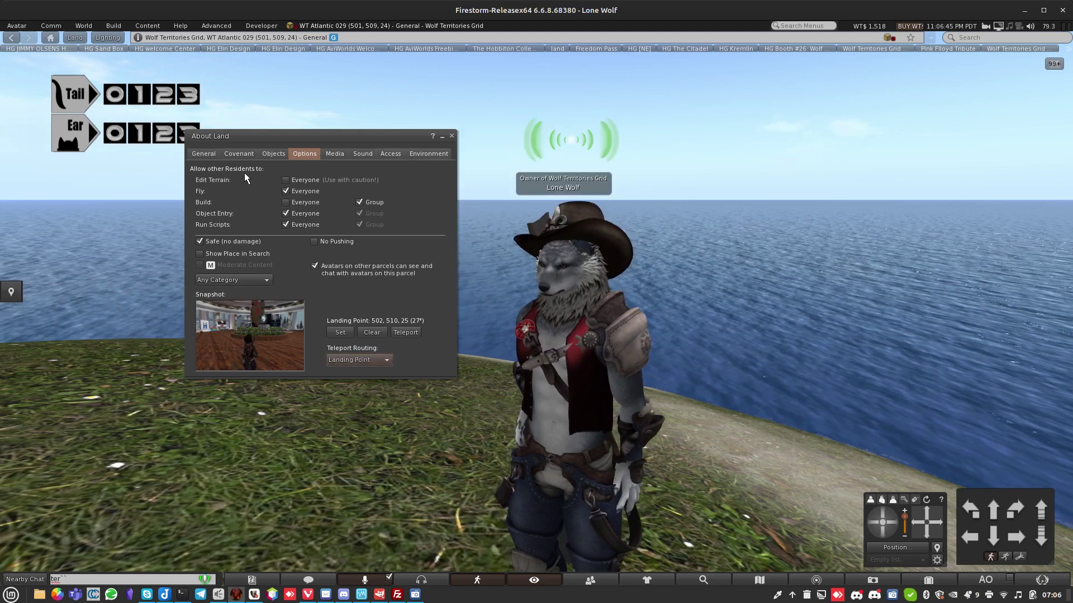
click(207, 155)
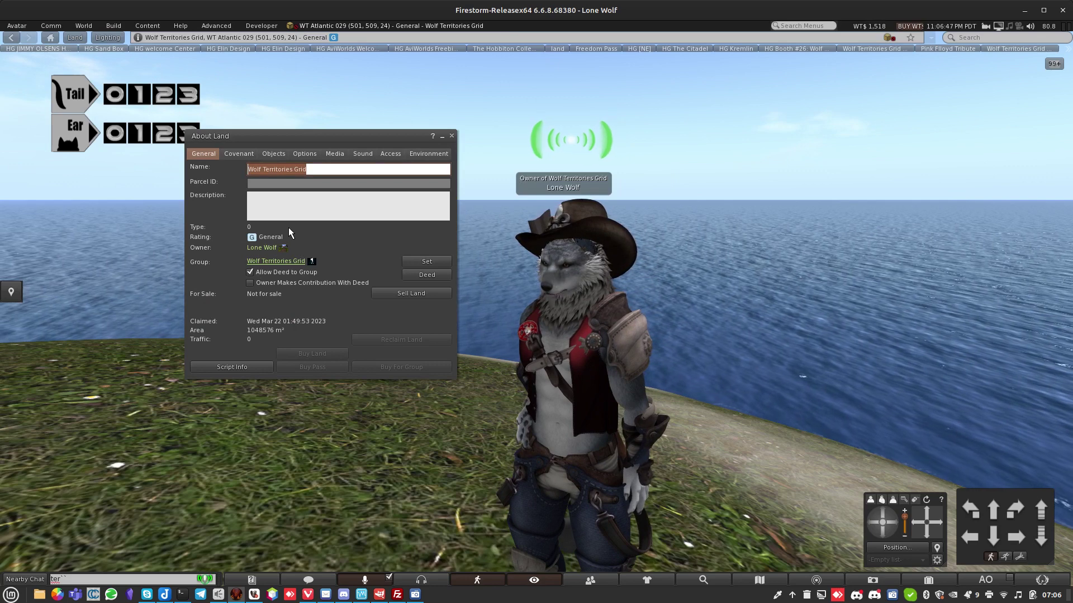
Close About Land, review the estate managers in Region/Estate, then close that window.
click(451, 137)
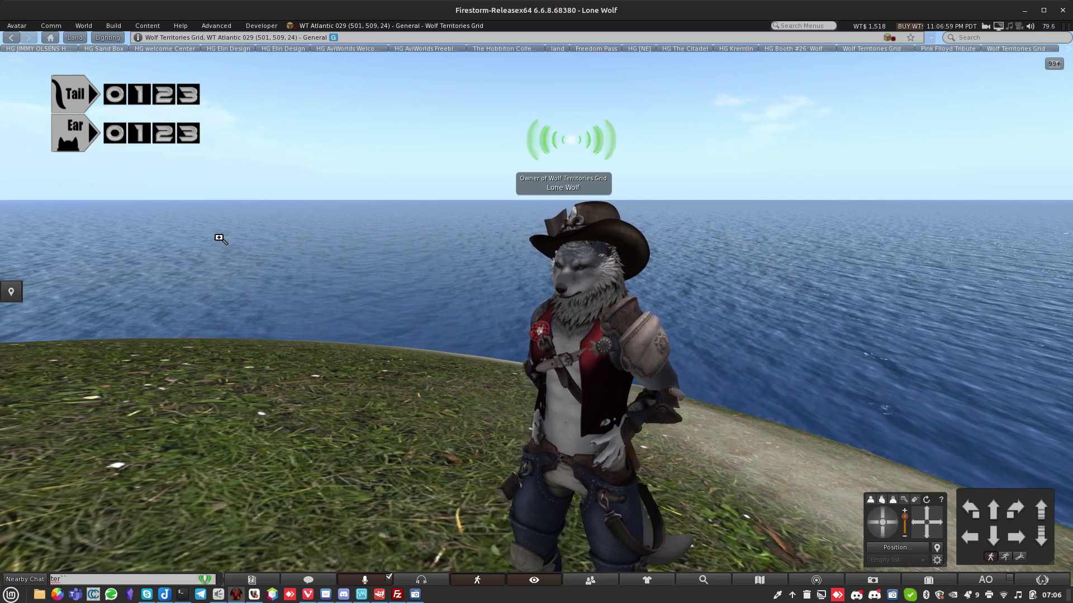
key(alt+r)
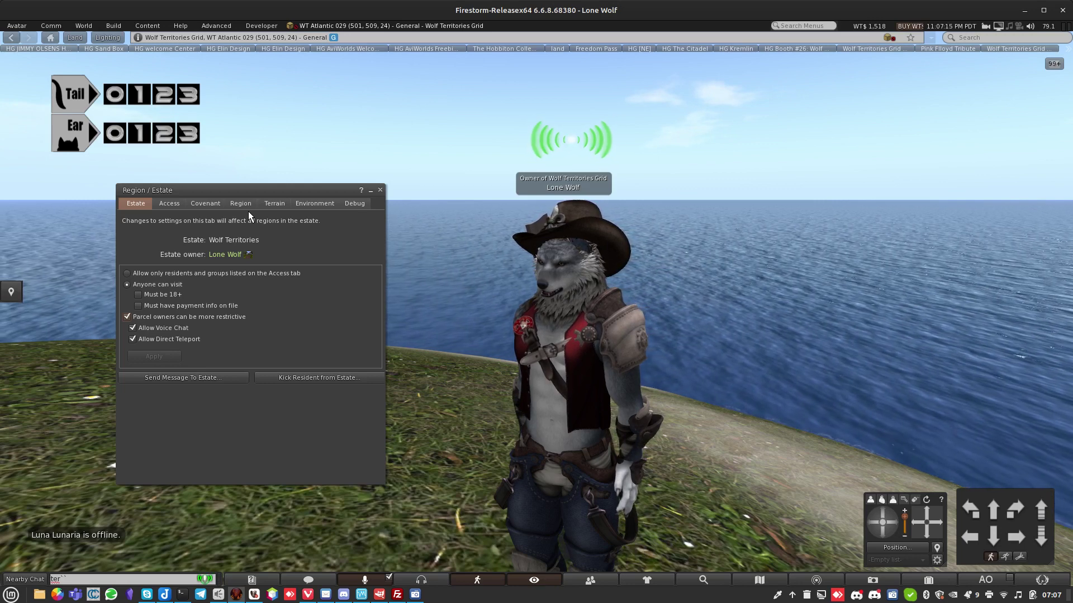
click(175, 202)
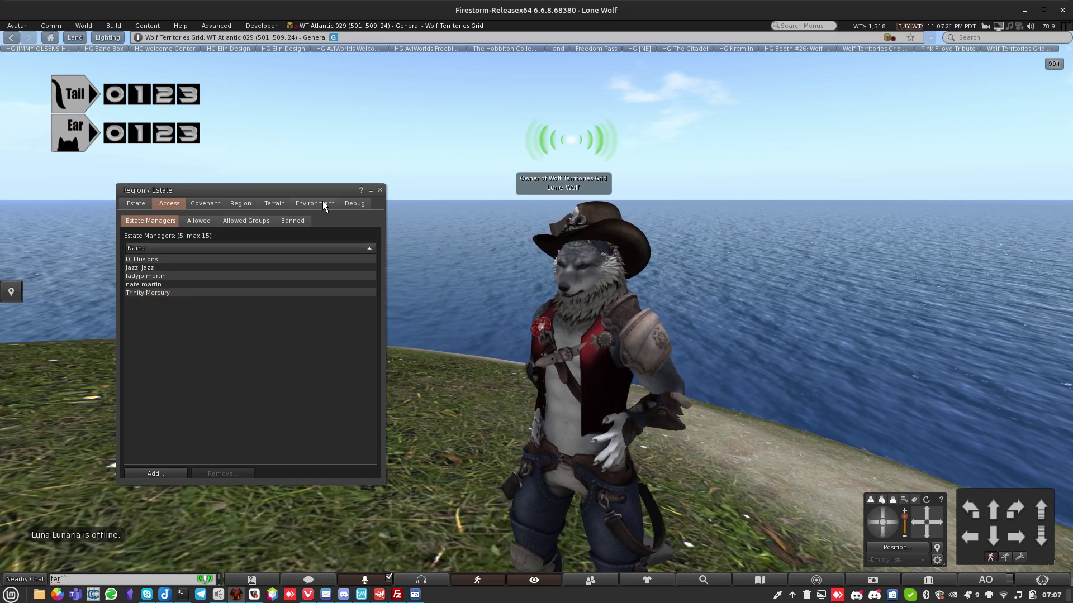
click(378, 192)
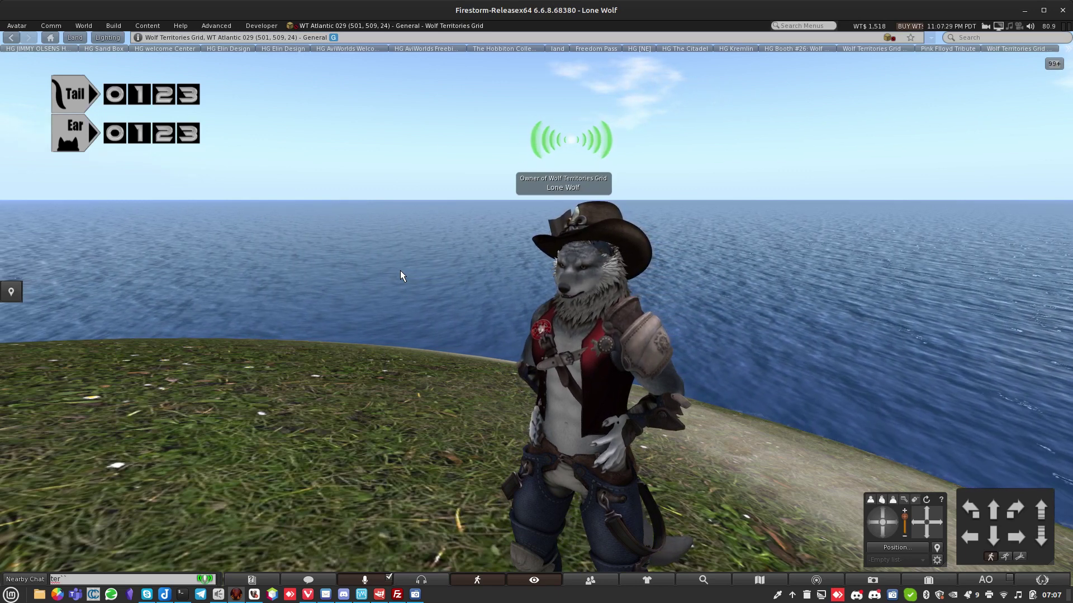
Raise a small flat-topped mound of ground in front of the avatar with the Land tool.
key(Return)
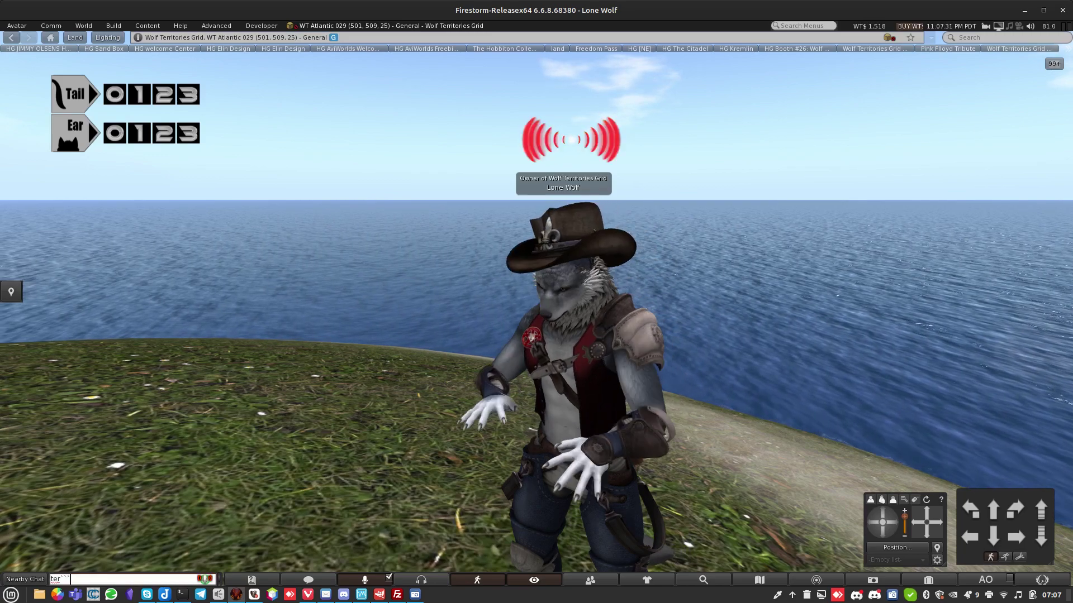
key(Escape)
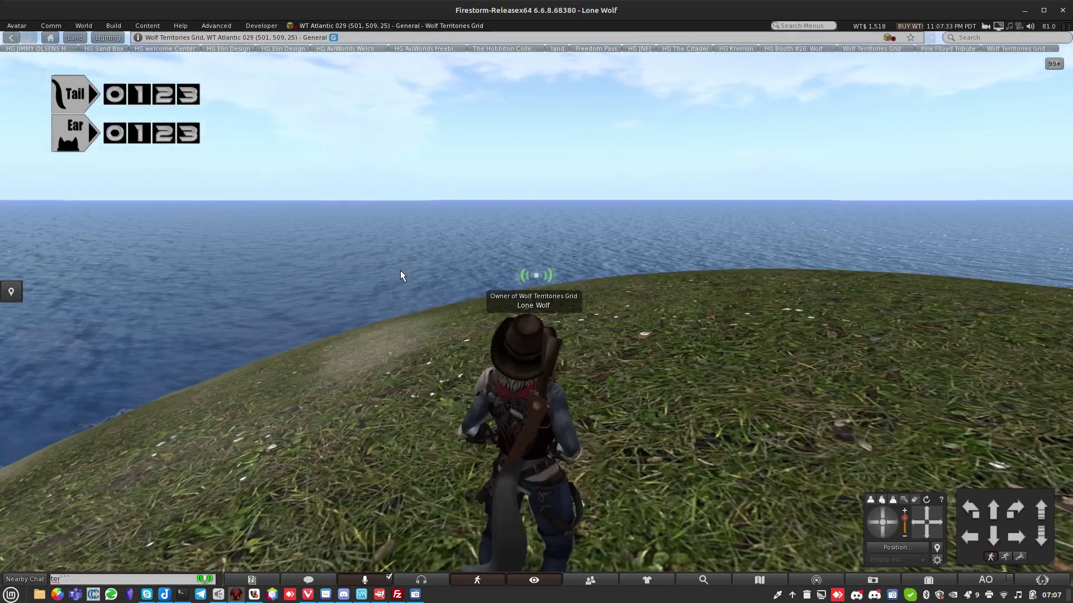
key(ctrl+Left)
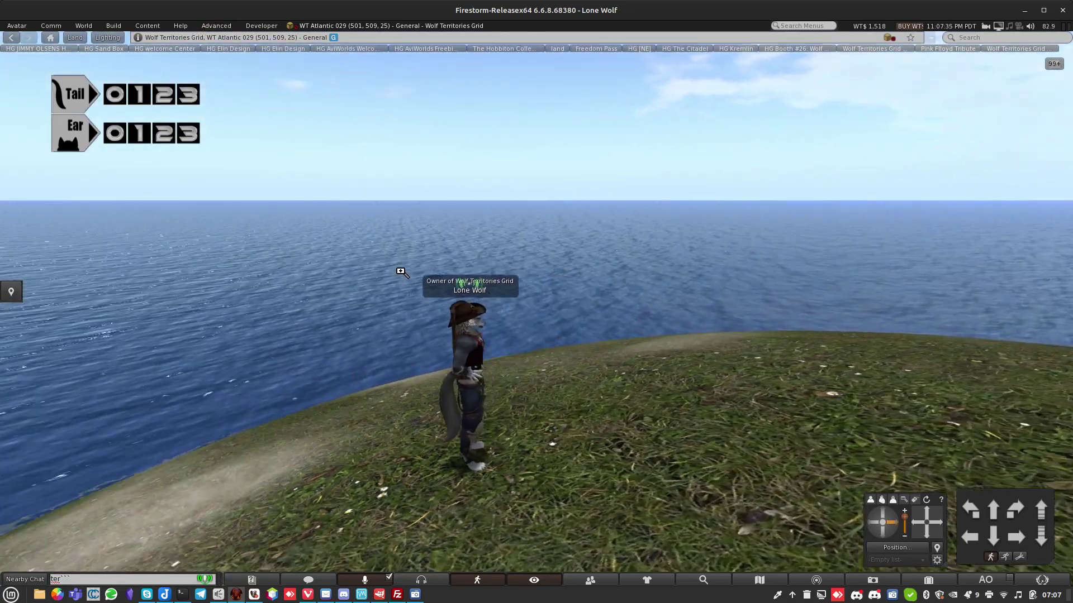
scroll(402, 272, up, 3)
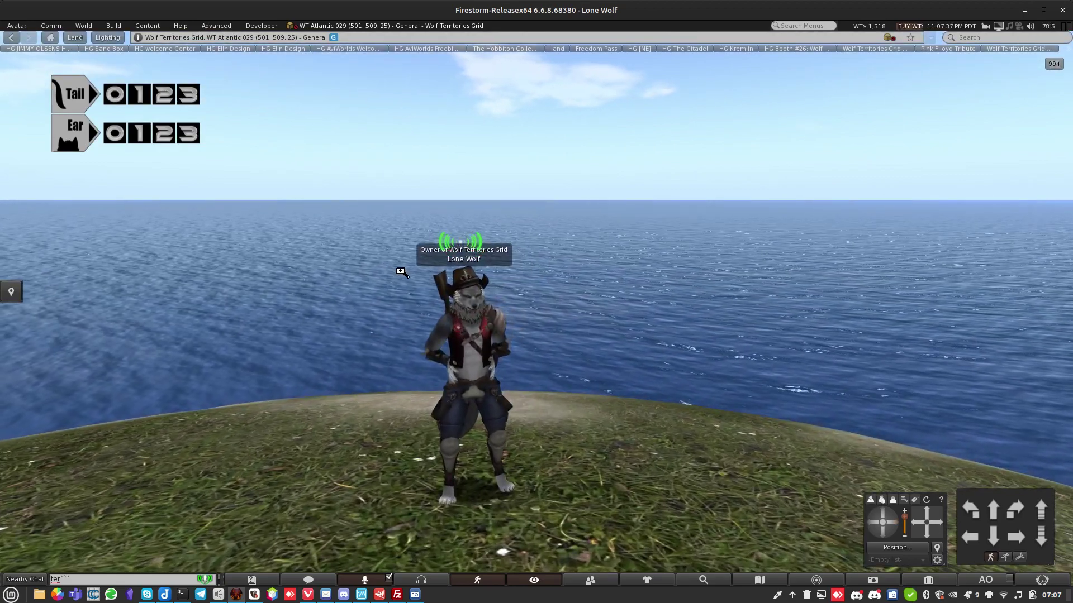
key(ctrl+b)
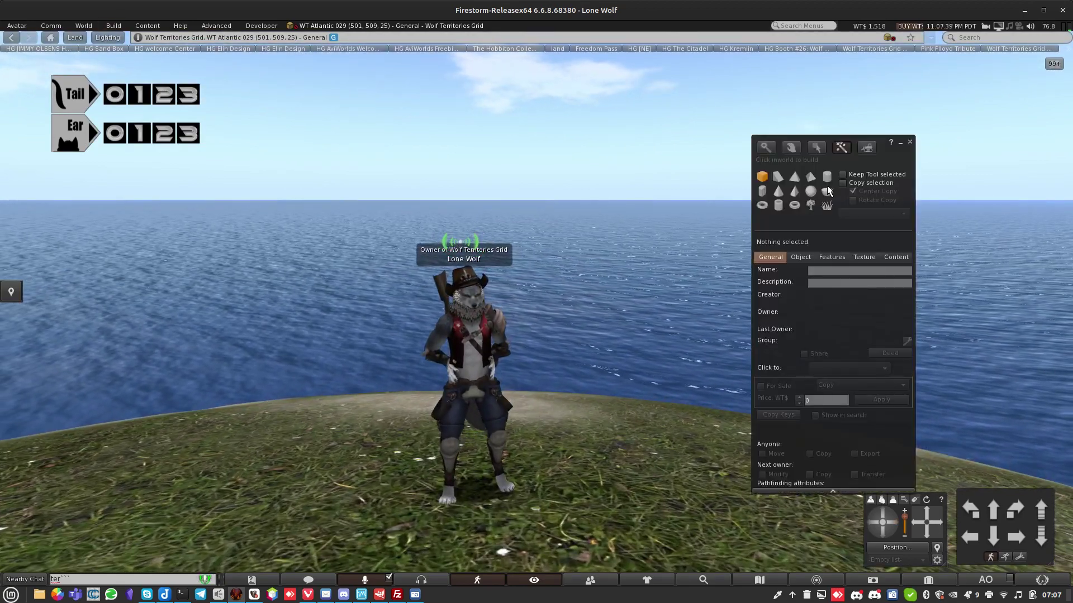
click(861, 152)
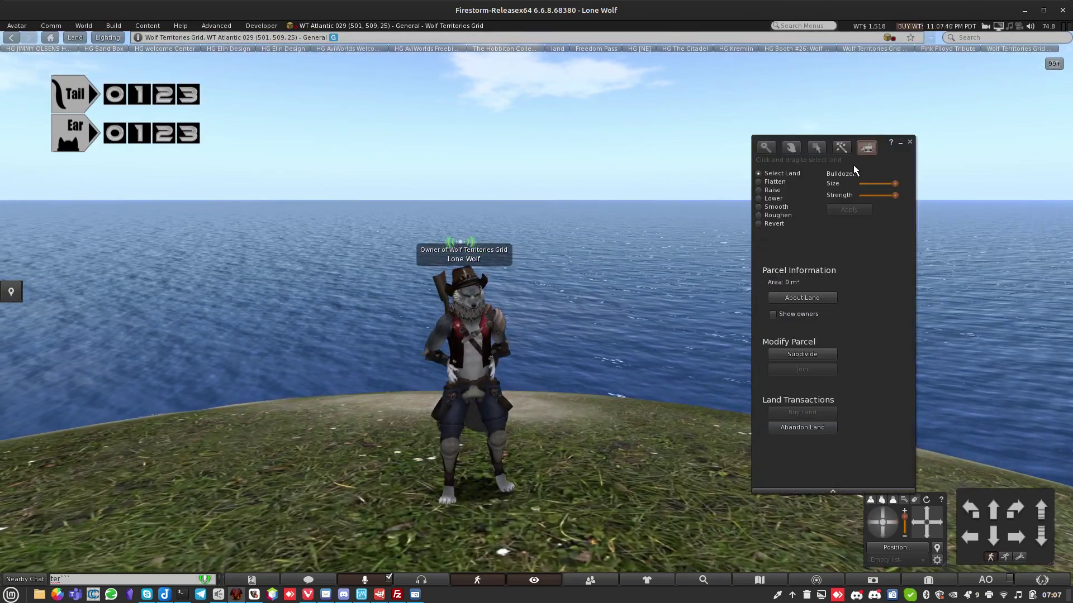
click(776, 190)
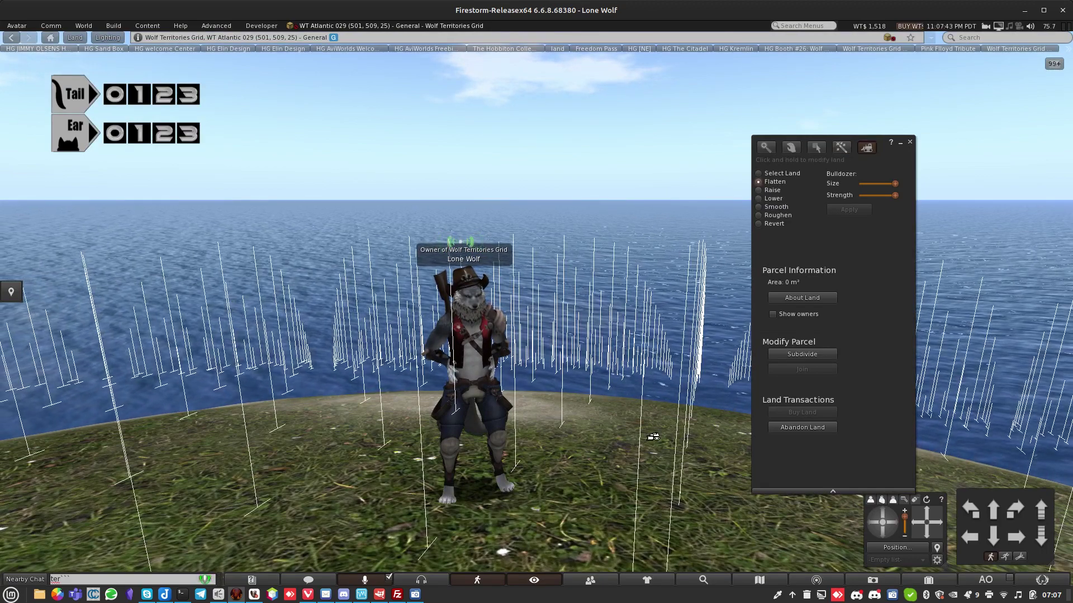
drag(702, 360, 703, 361)
key(Escape)
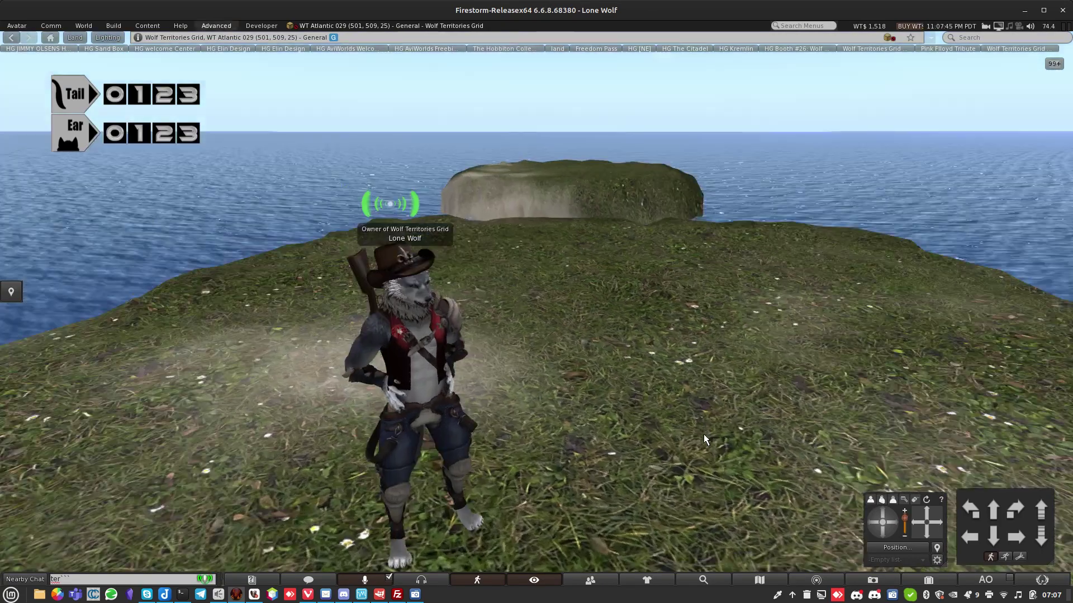
Walk the avatar toward the sea and turn around the grassy headland to inspect the mound.
key(Up)
key(Right)
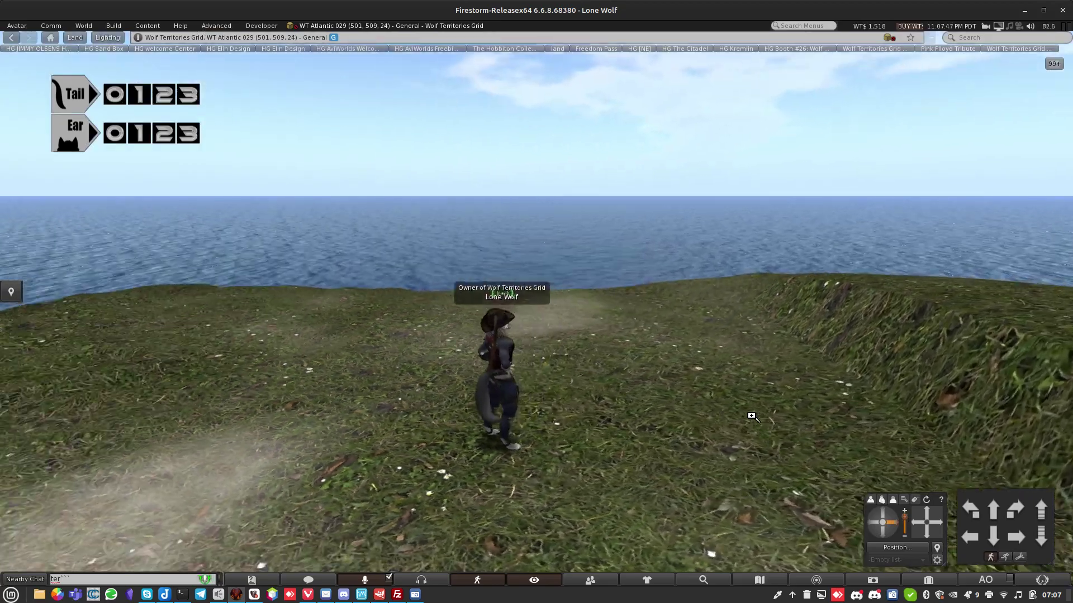
key(Right)
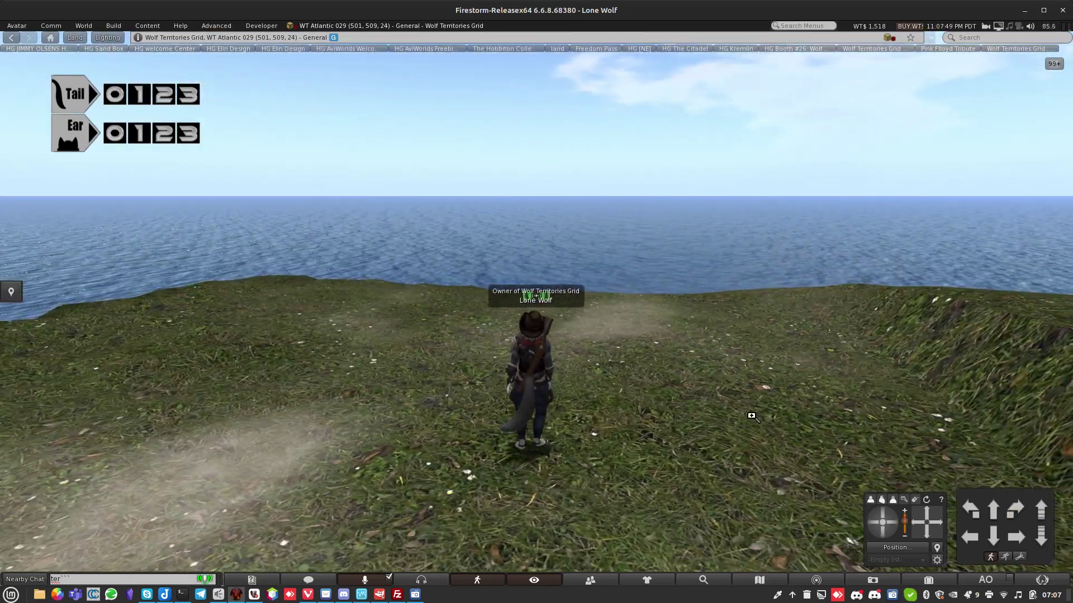
key(Left)
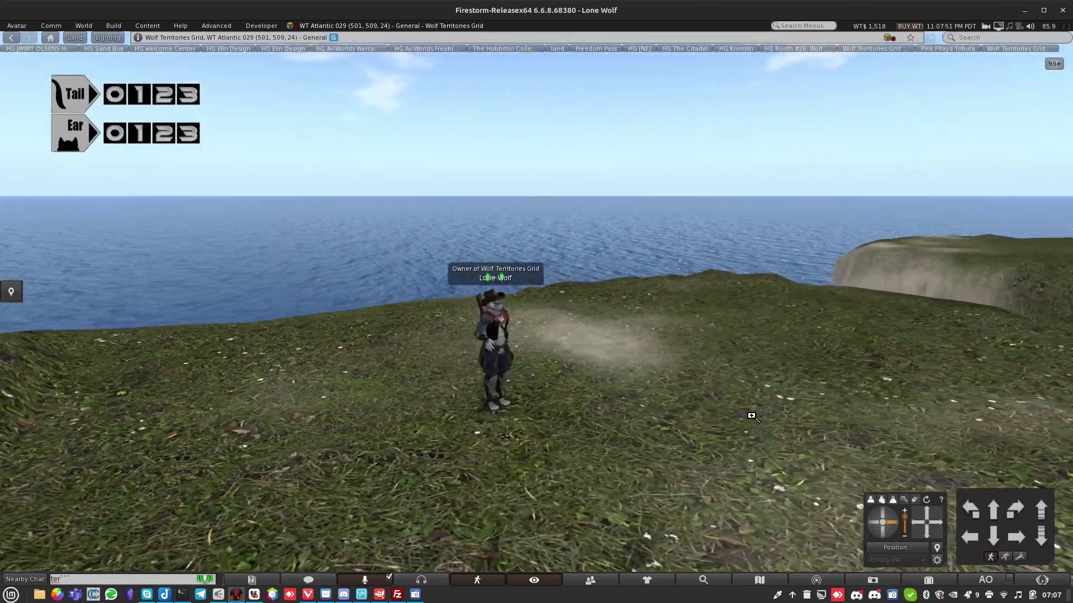
key(Left)
key(Up)
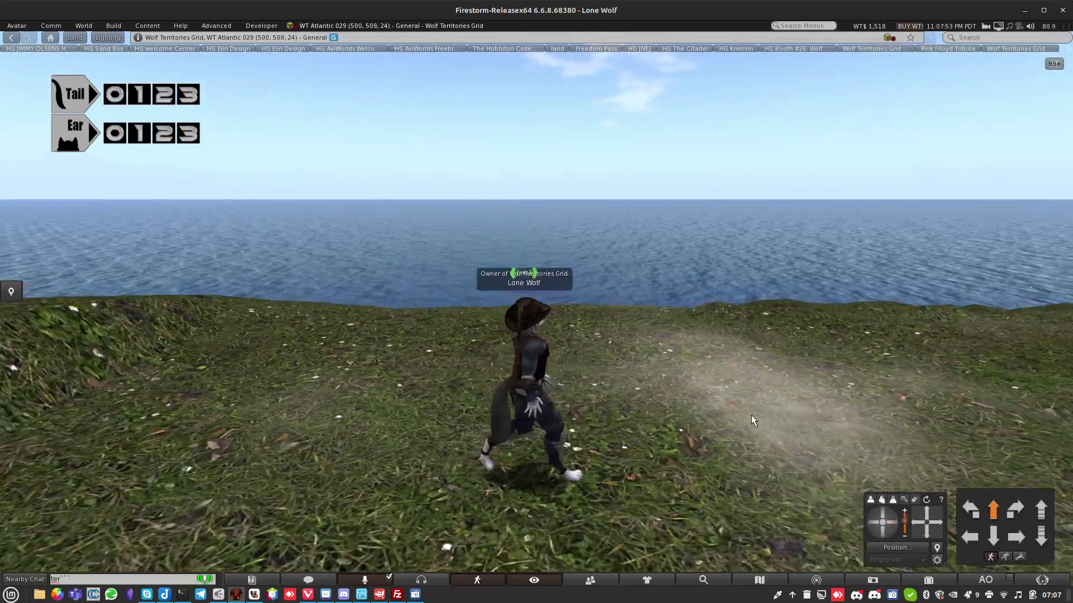
key(Left)
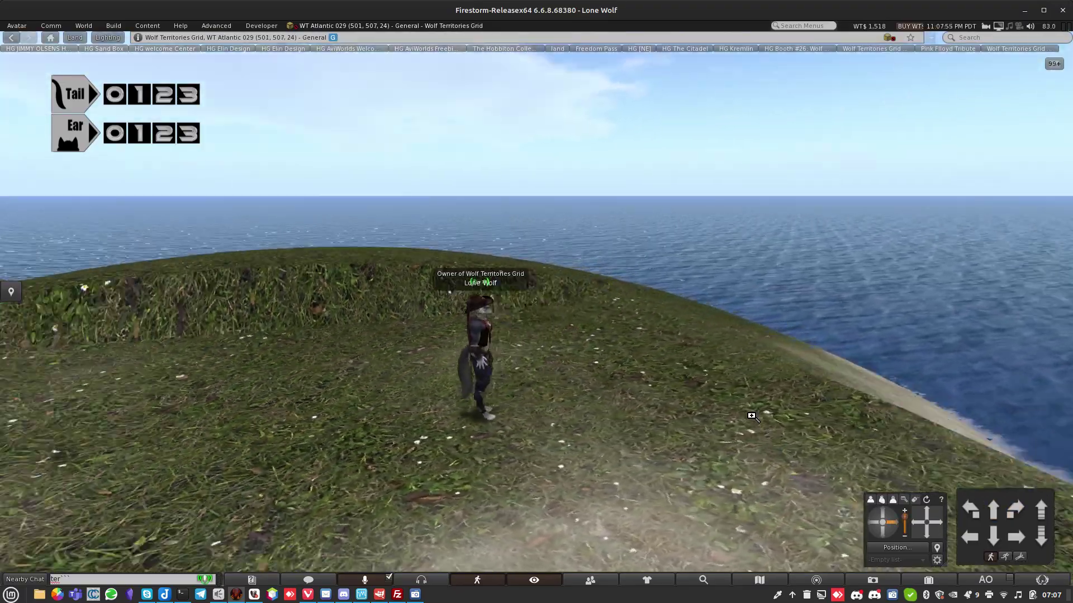
key(Left)
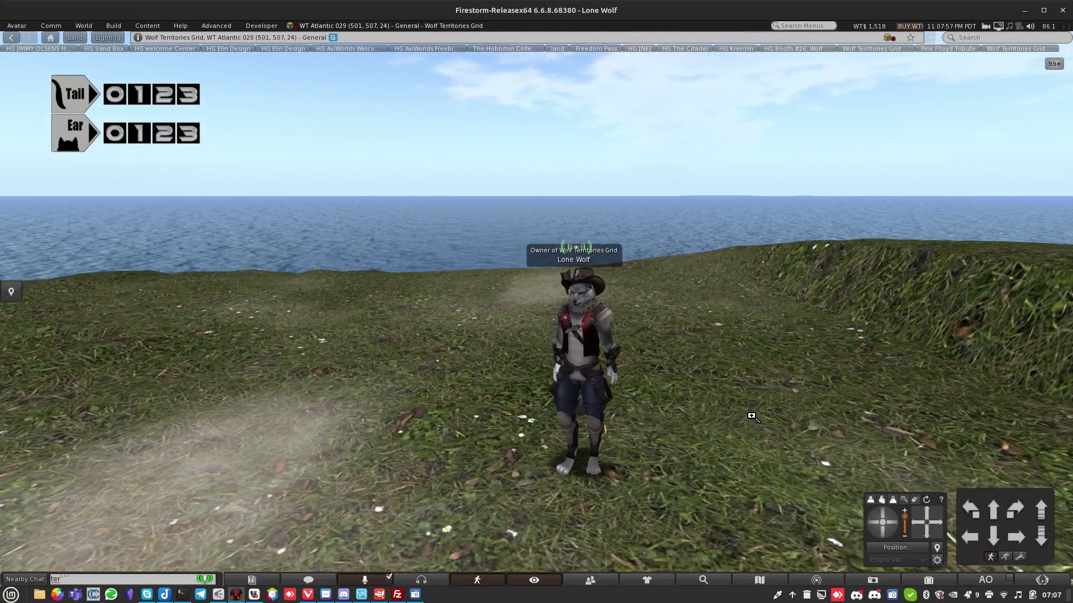
scroll(752, 416, up, 3)
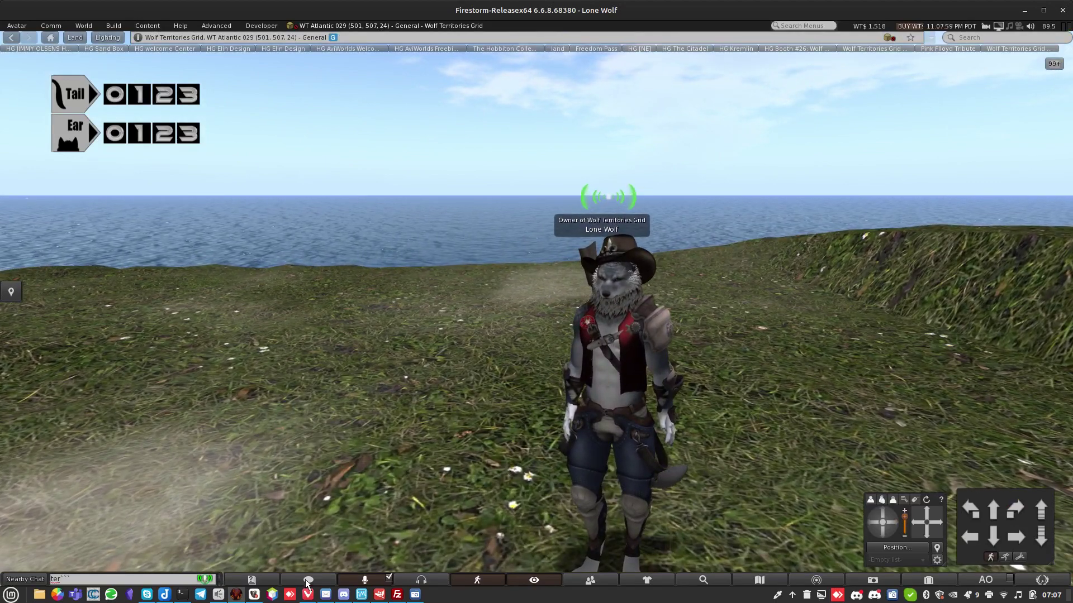
Bring the grid manager page forward, return to Region List, and log out and back in.
mouse_move(304, 596)
click(249, 519)
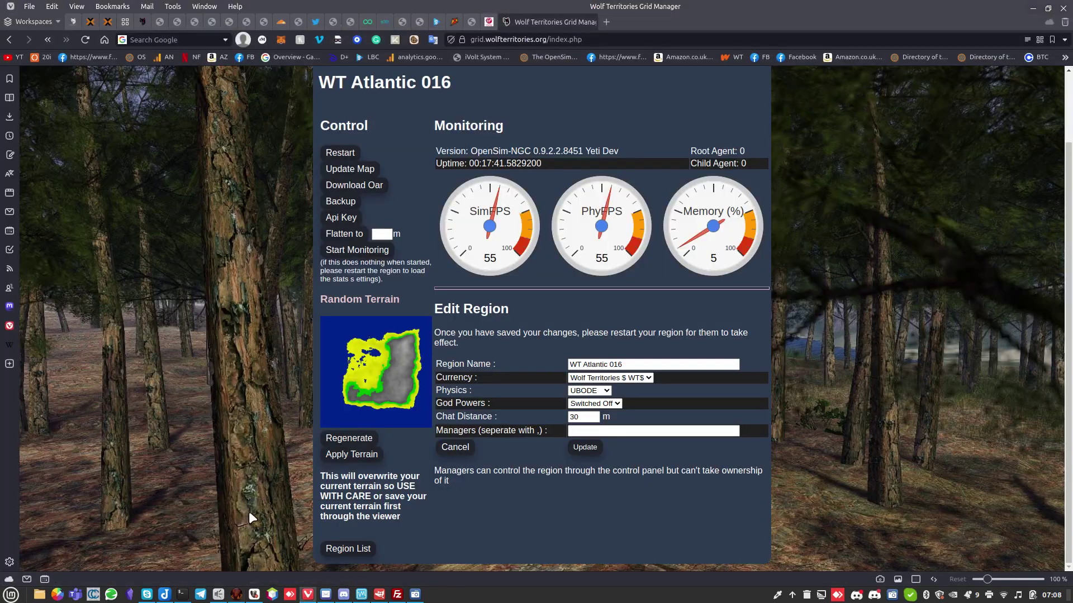
click(236, 596)
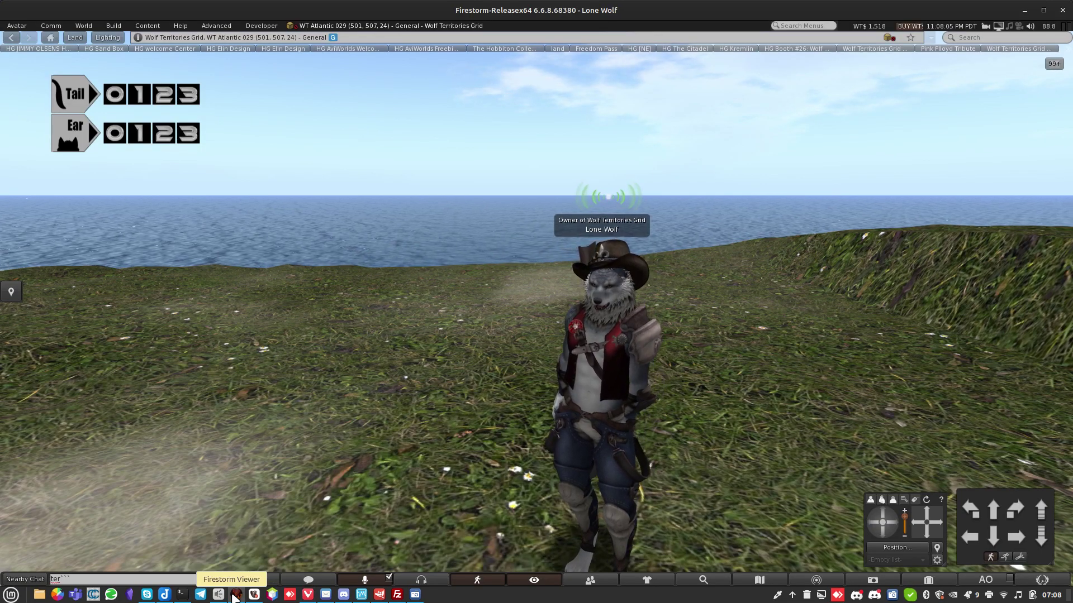
click(235, 596)
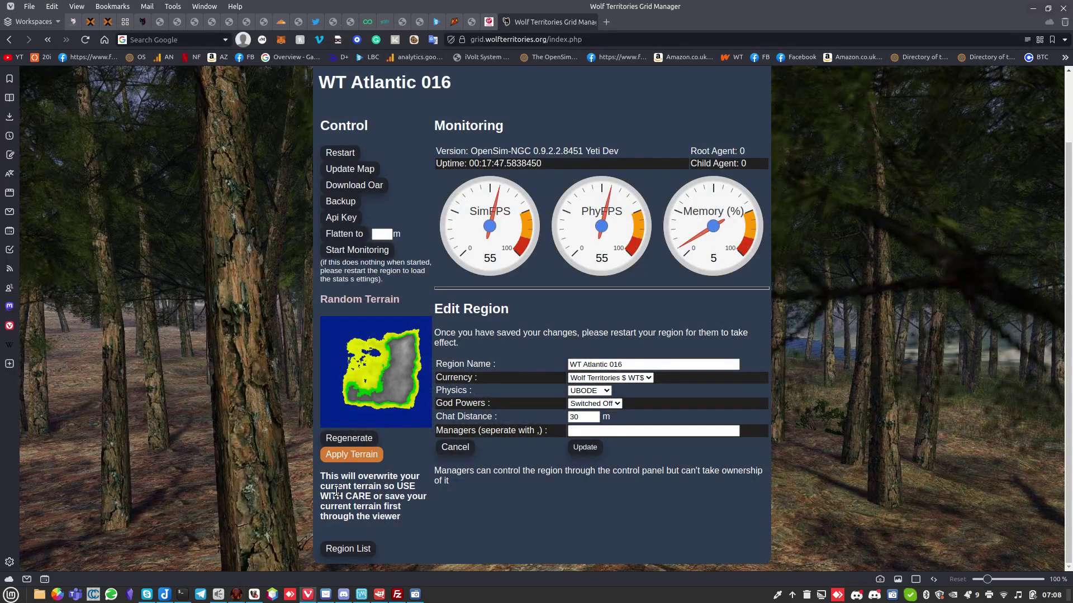
click(357, 556)
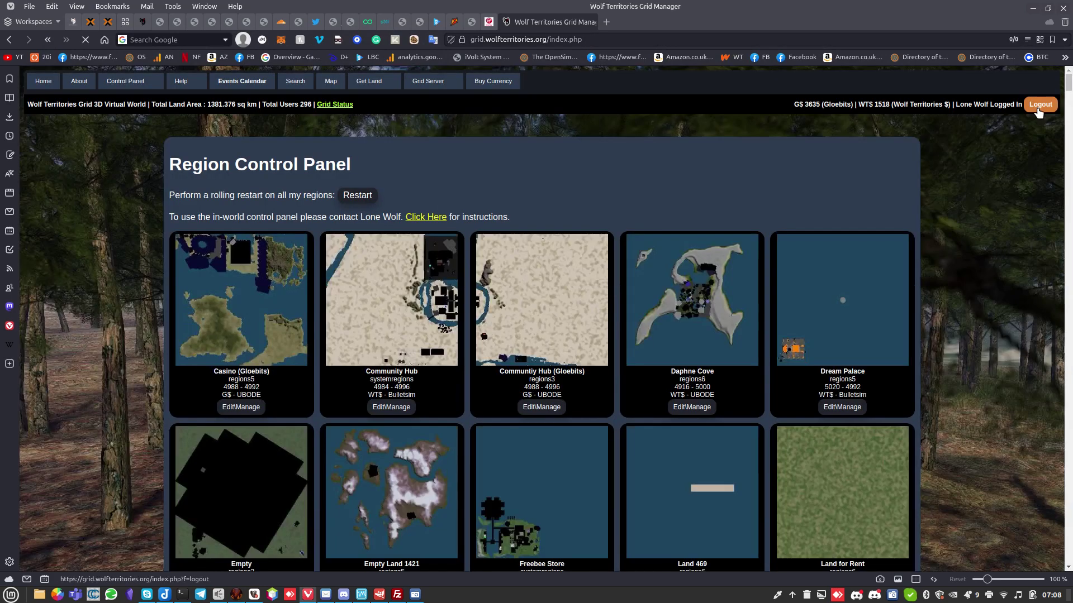
click(1038, 111)
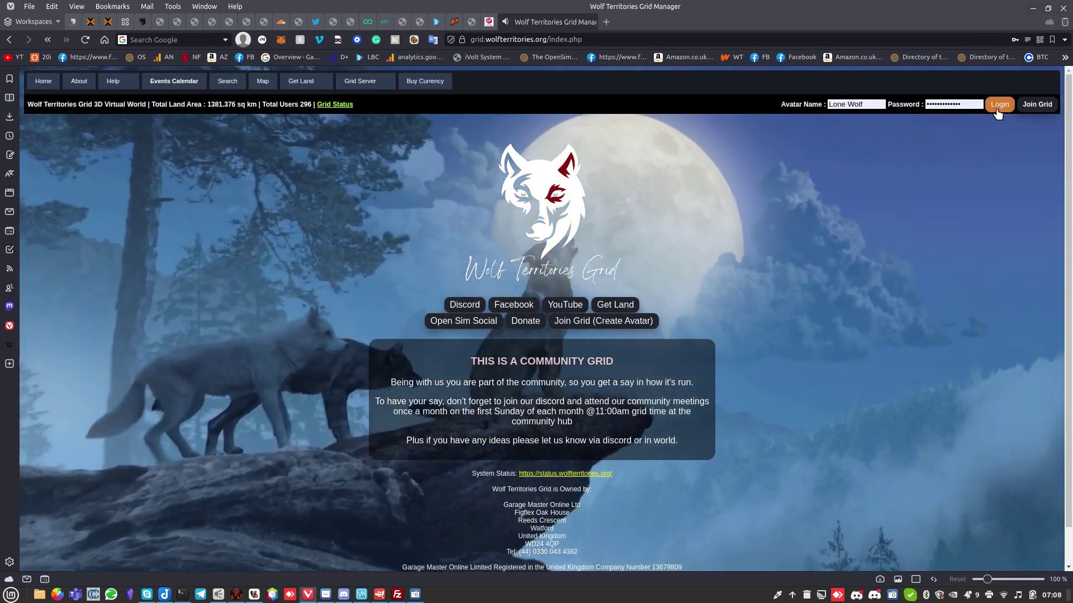
click(998, 105)
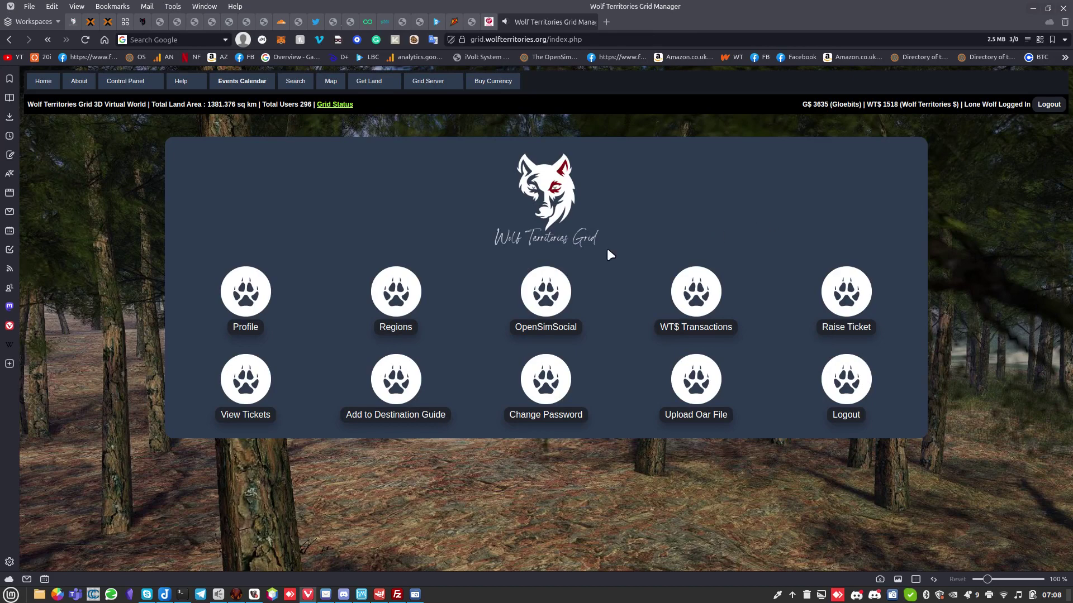
Search the owned regions for 'wt atlantic 029' and open its management page.
click(401, 295)
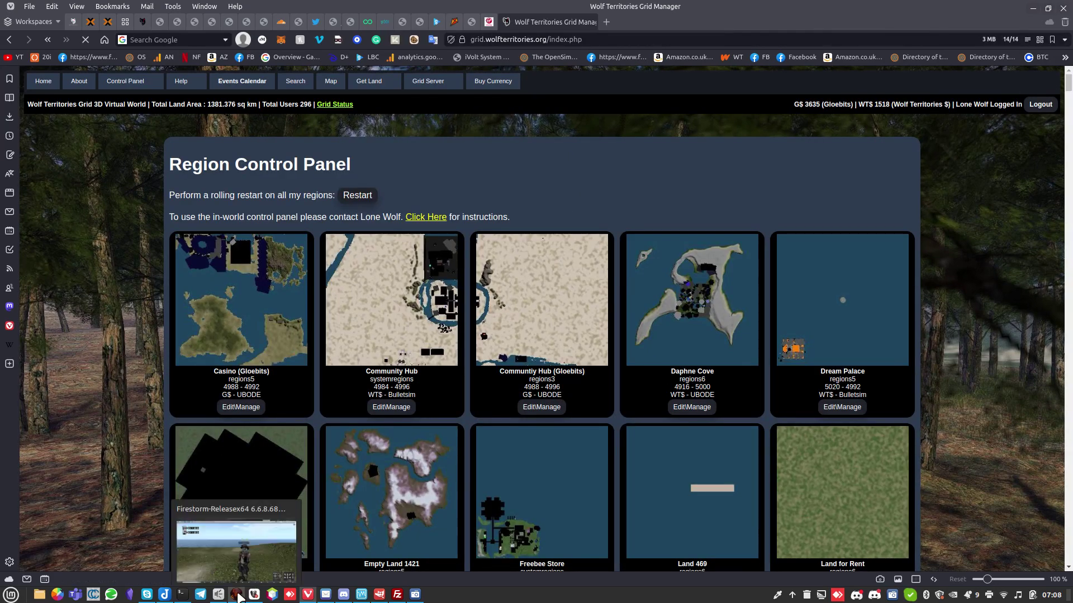
click(237, 594)
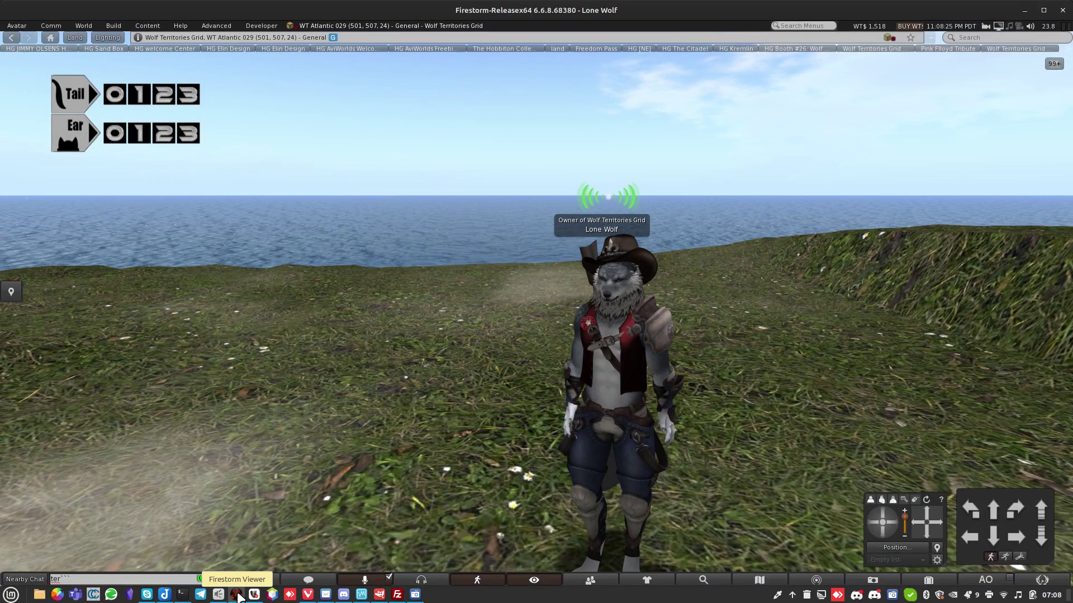
click(236, 595)
key(ctrl+f)
text(w)
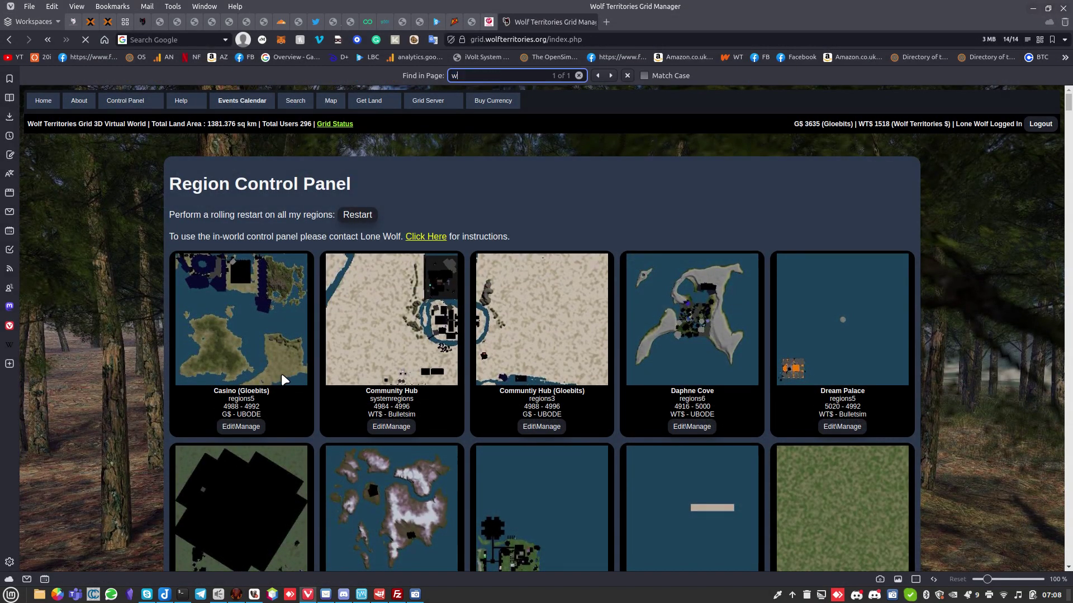
text(t atlantic)
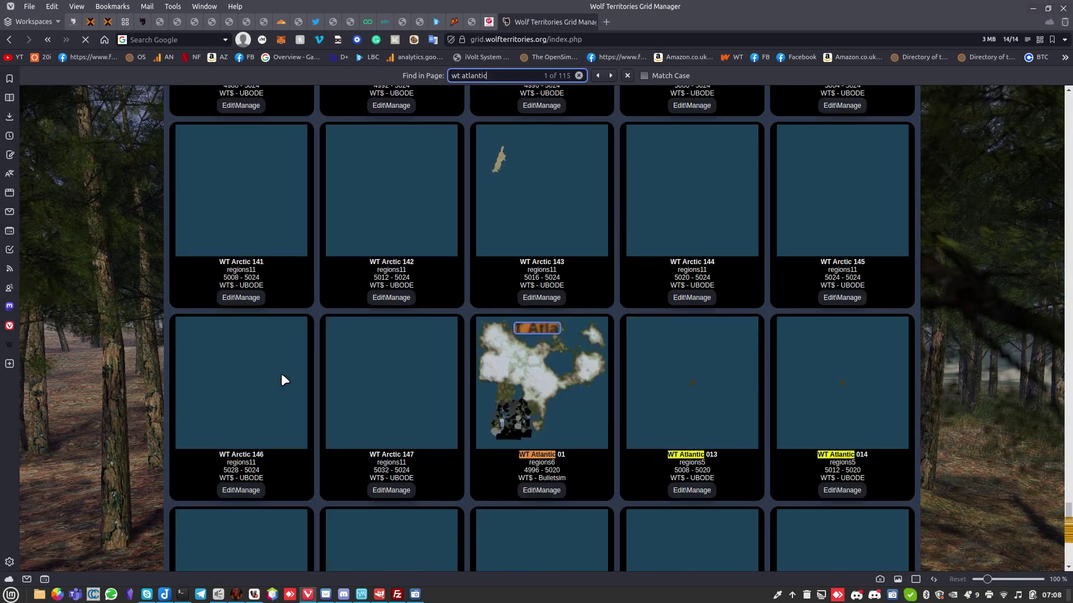
text( 029)
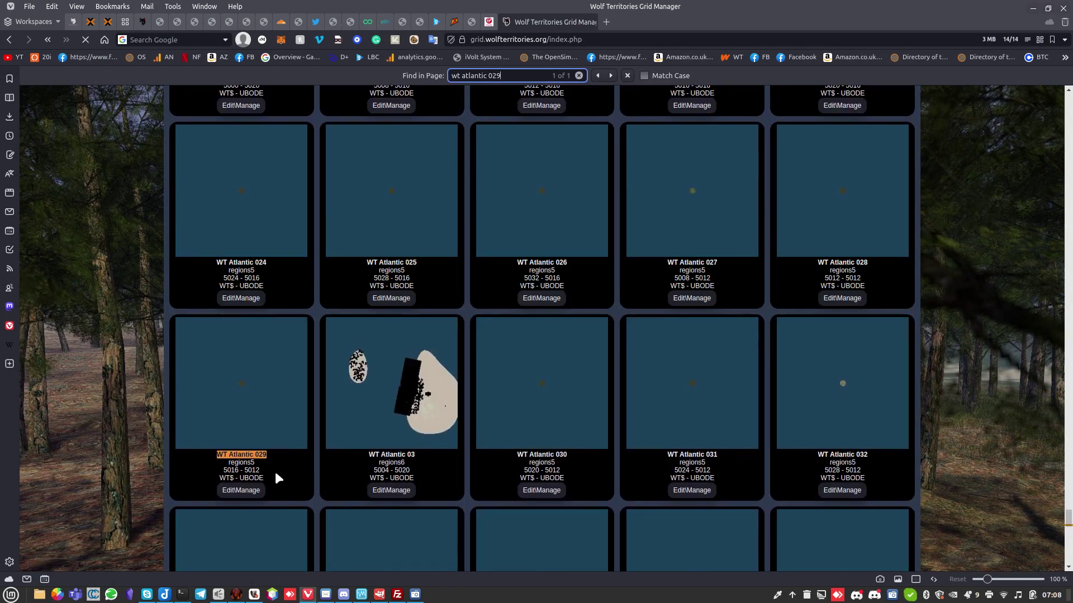
click(255, 493)
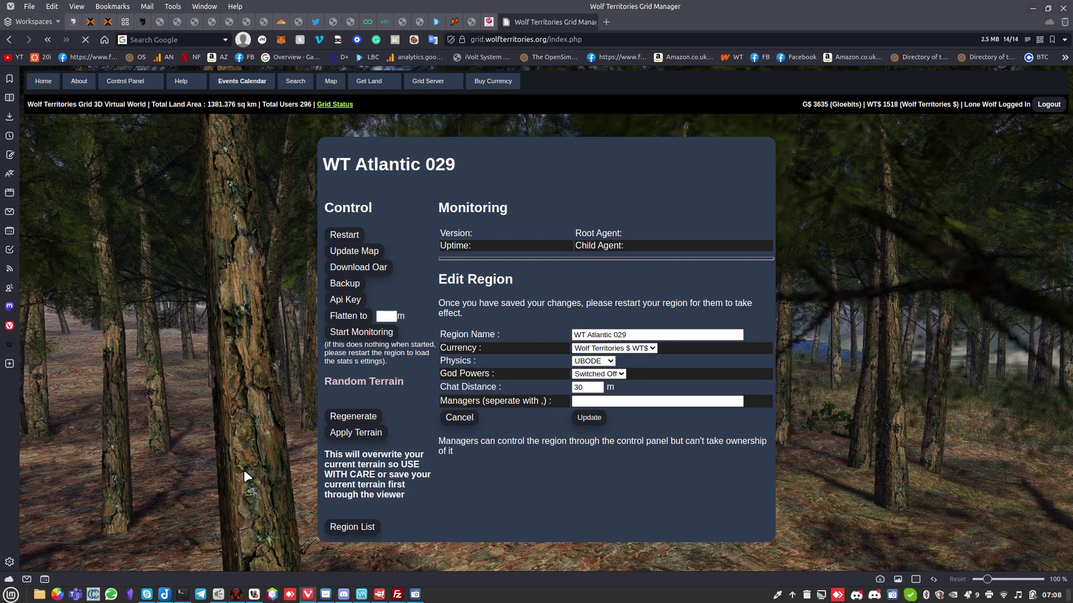
Regenerate the random terrain preview repeatedly to try different island layouts.
scroll(234, 442, down, 2)
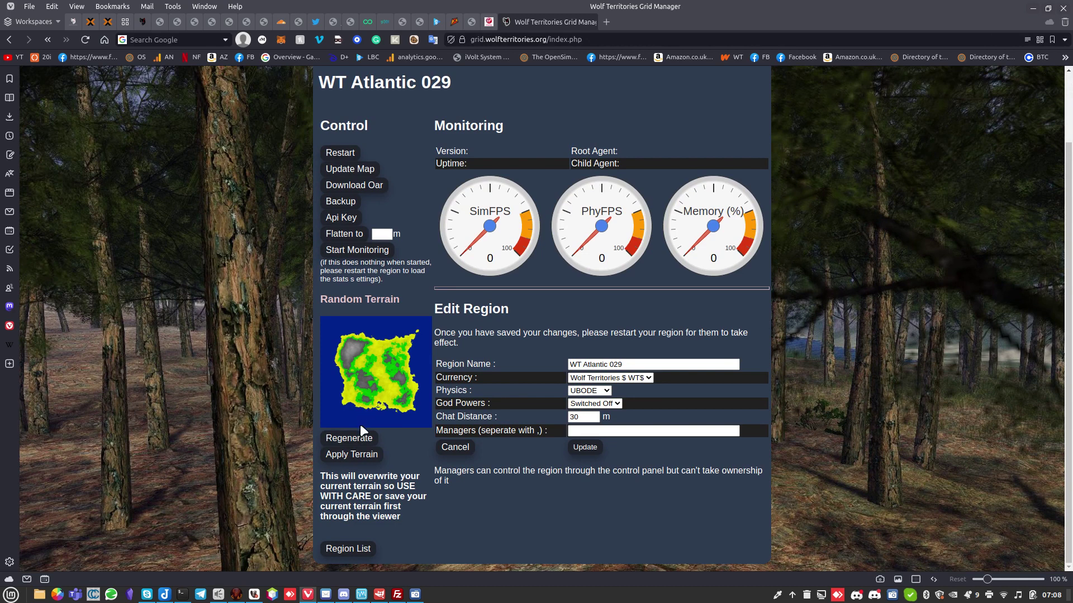
click(361, 441)
click(361, 449)
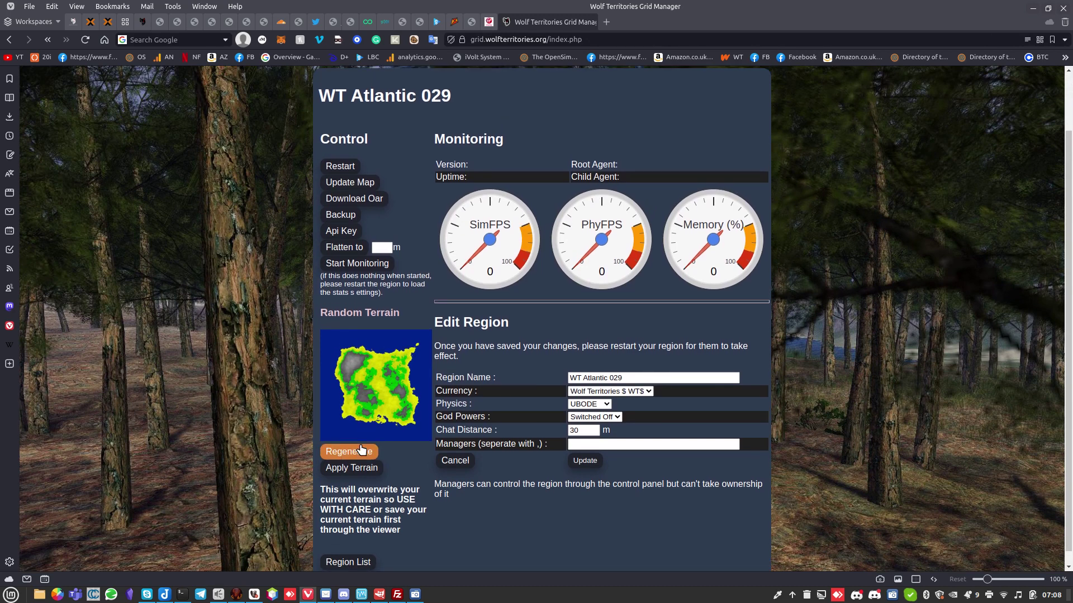
click(368, 452)
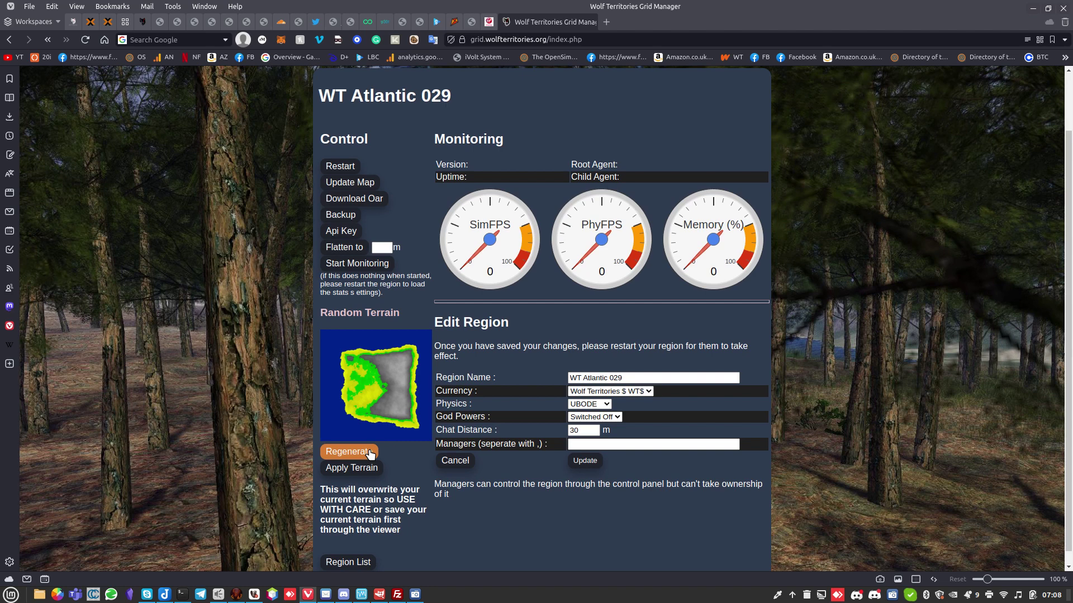
click(370, 454)
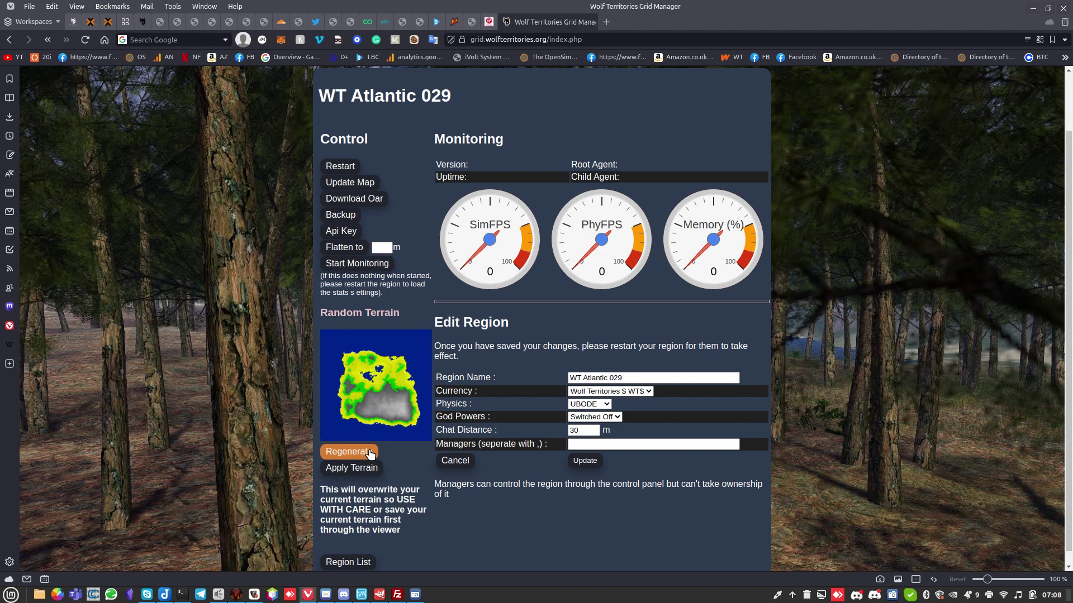
click(370, 454)
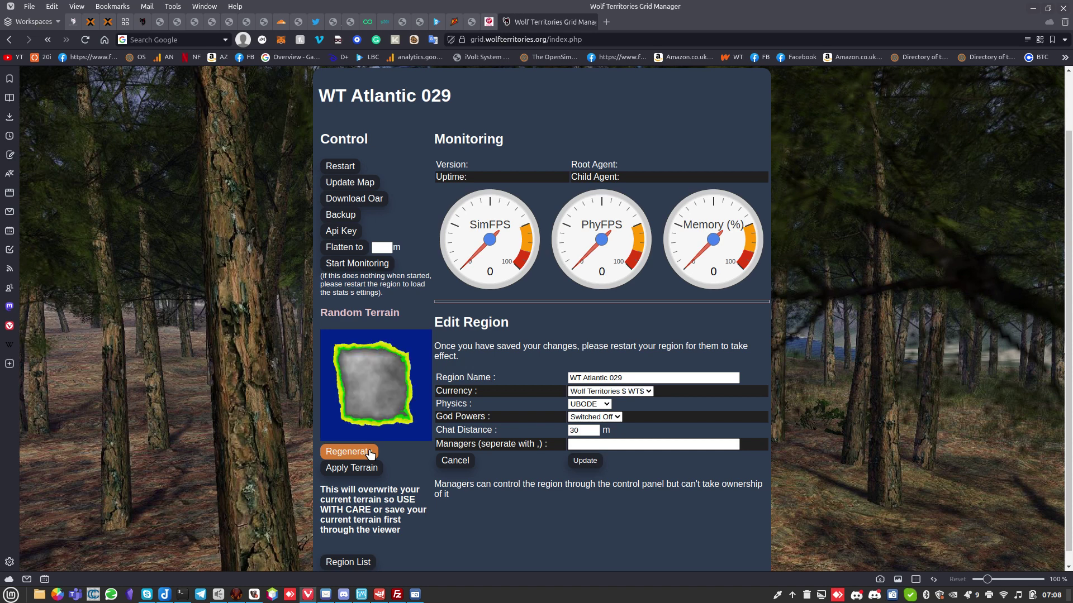
click(370, 455)
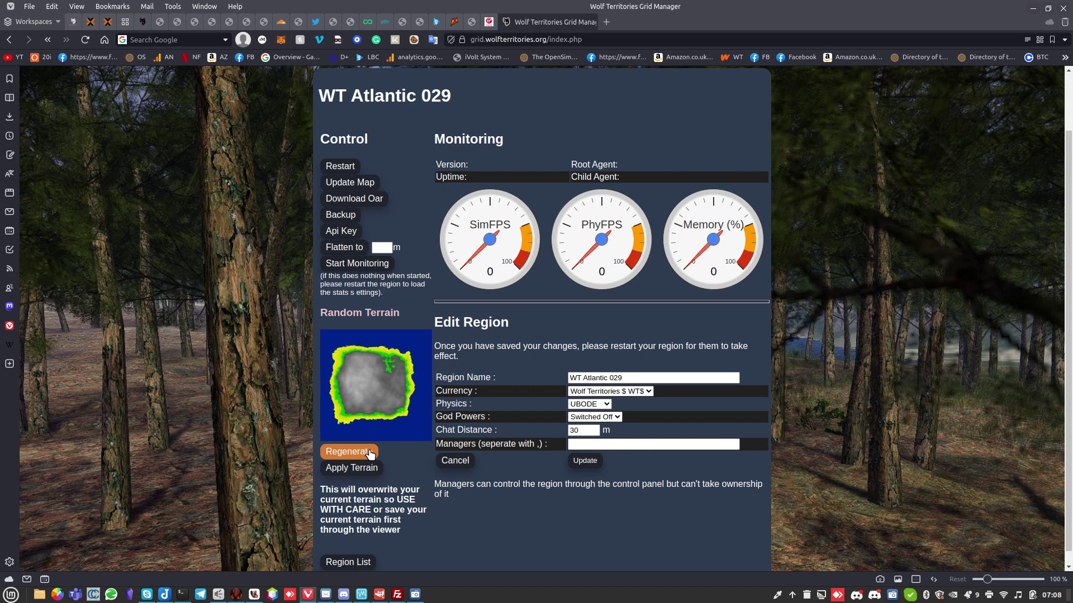
click(370, 454)
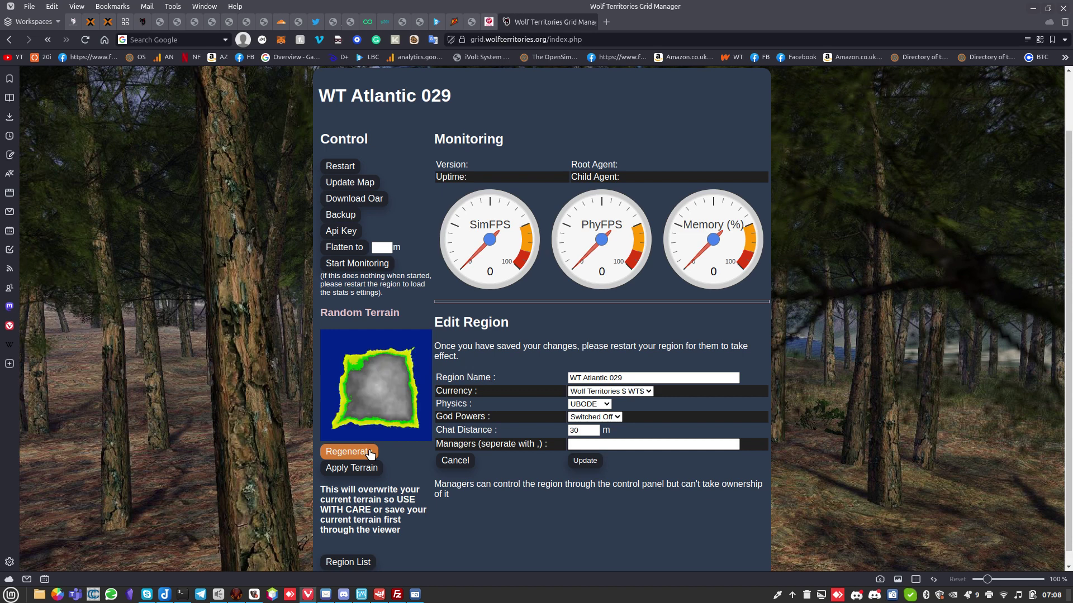
click(370, 454)
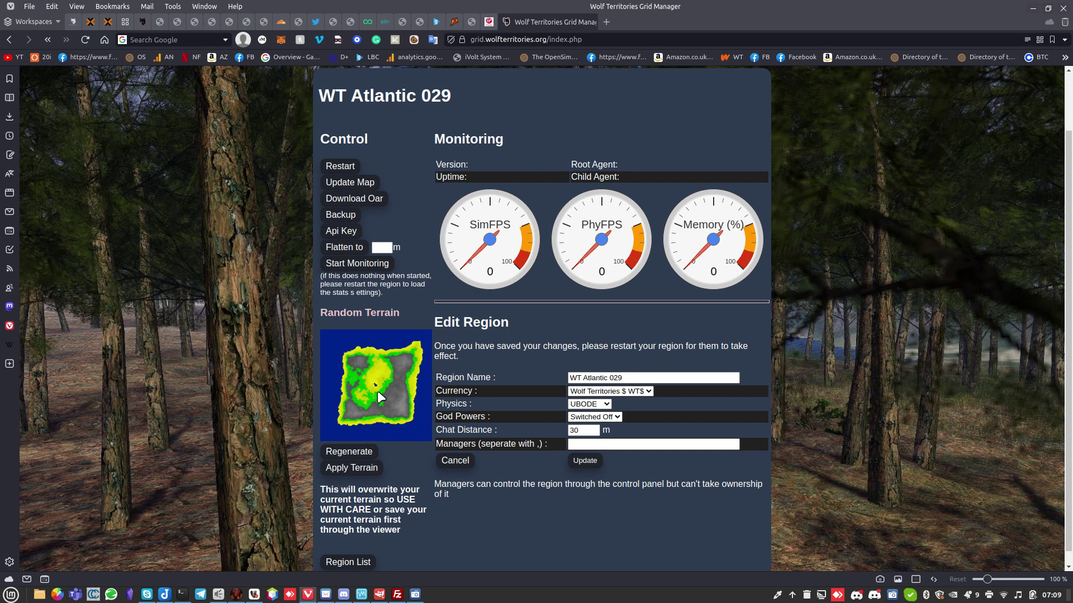
Settle on a final island layout, apply it to WT Atlantic 029 and dismiss the loading notice.
click(364, 453)
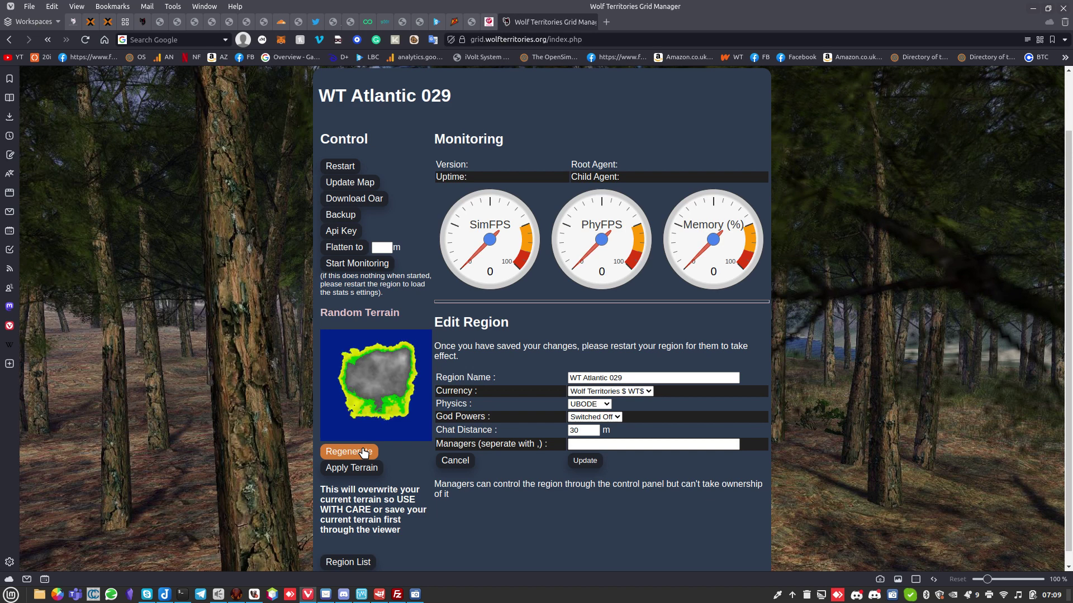
click(364, 453)
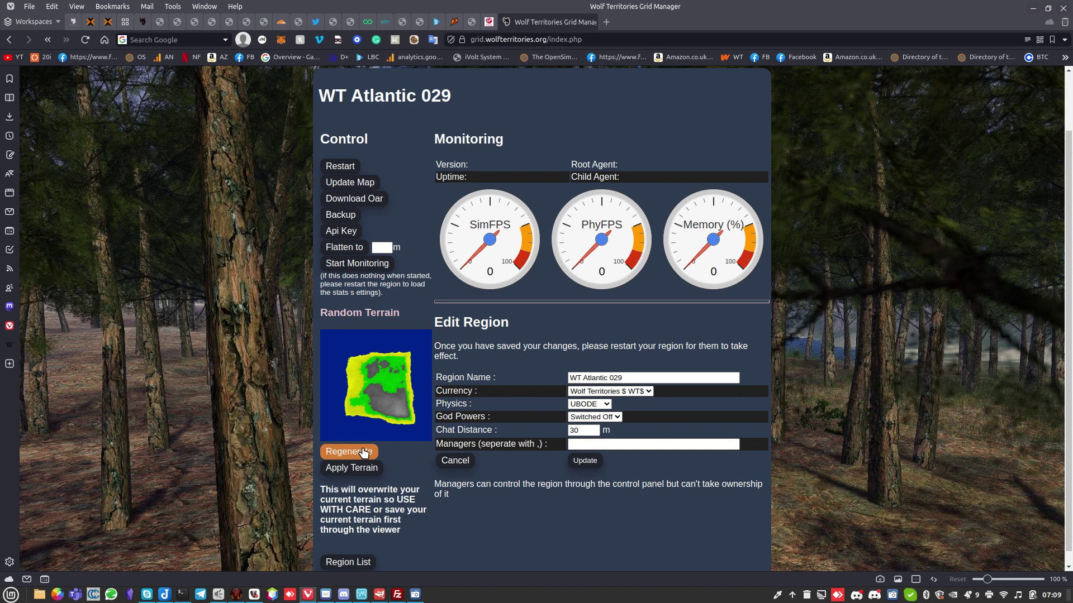
click(364, 453)
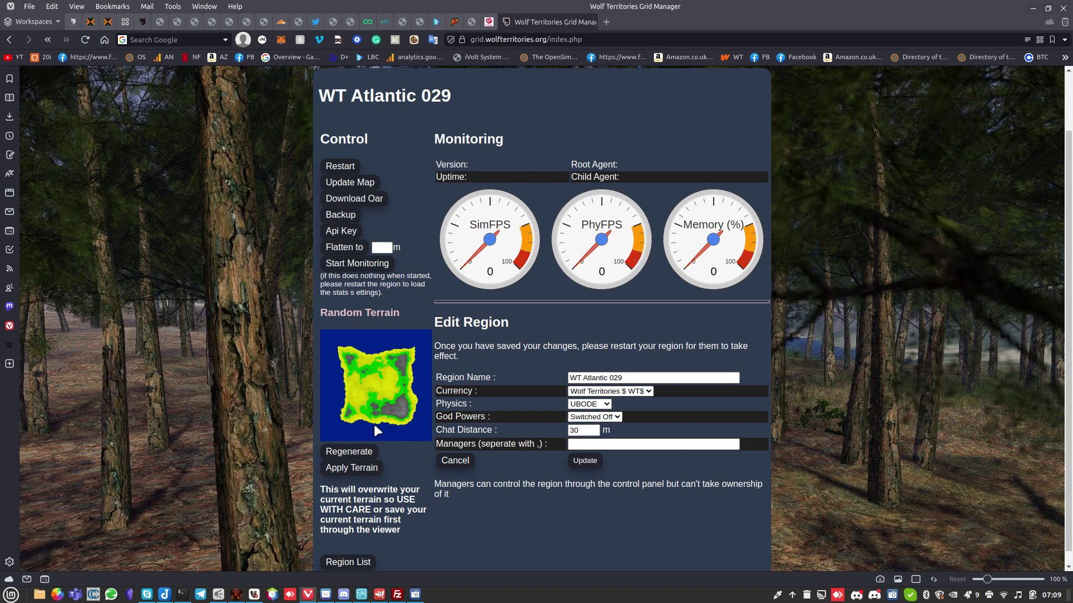
click(370, 469)
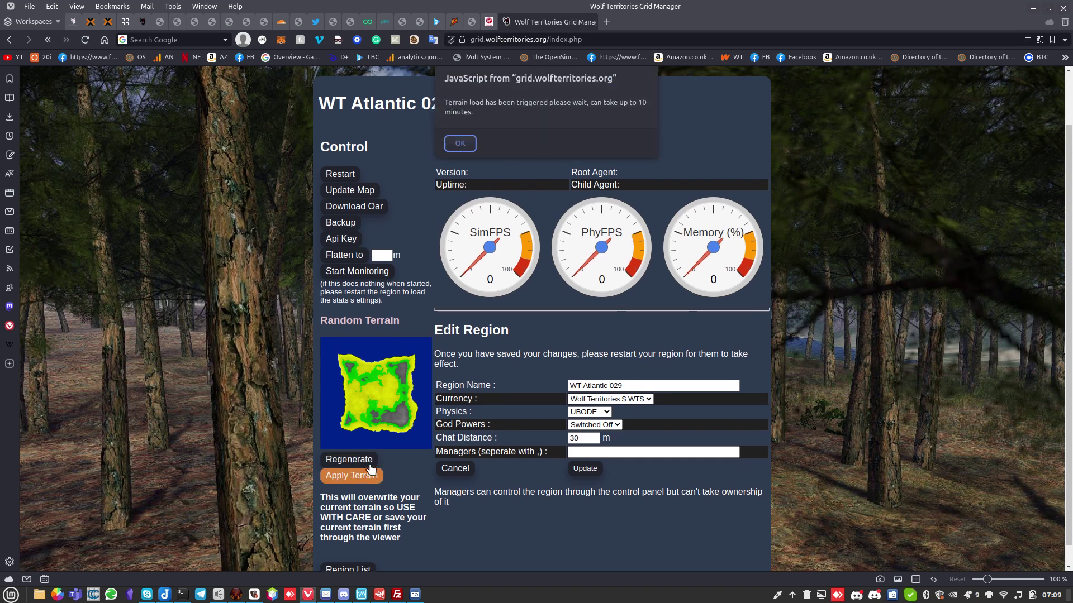
click(462, 144)
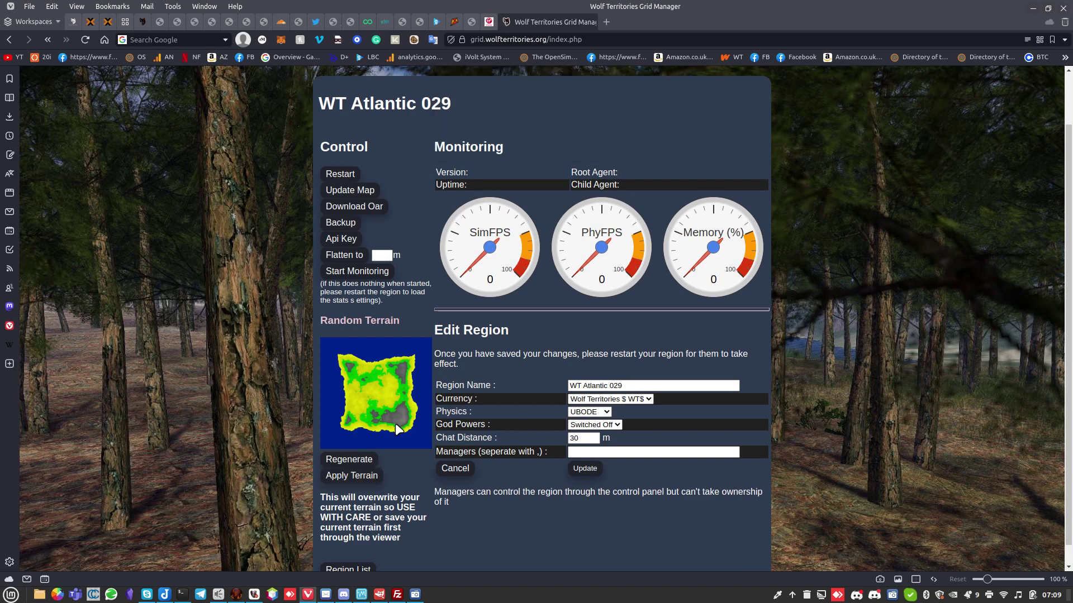
Fly the avatar up over the sea and turn left beside the small grassy islet.
click(236, 594)
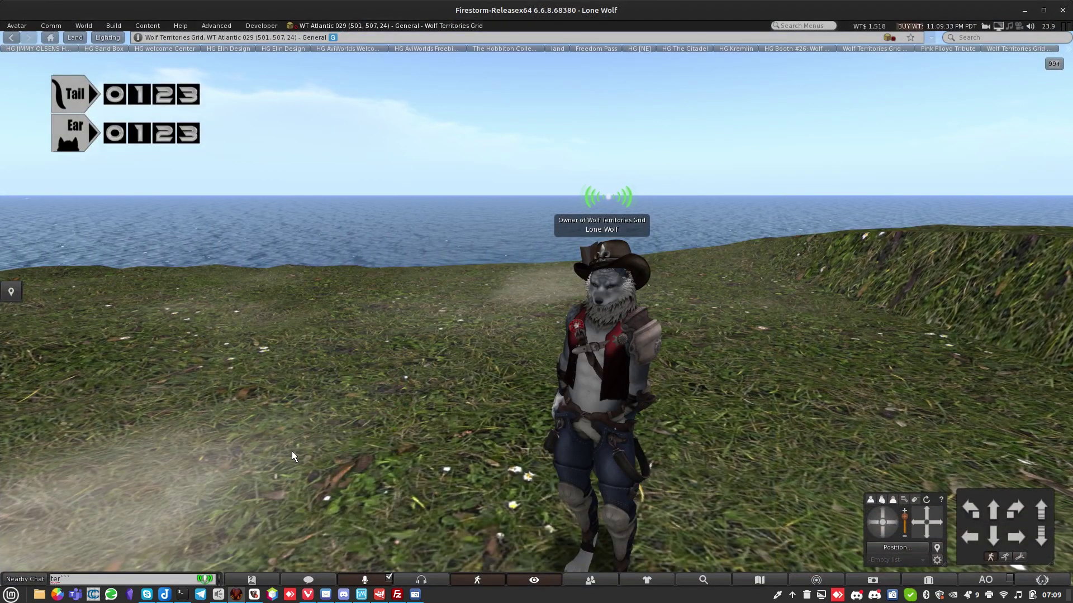
key(Page_Up)
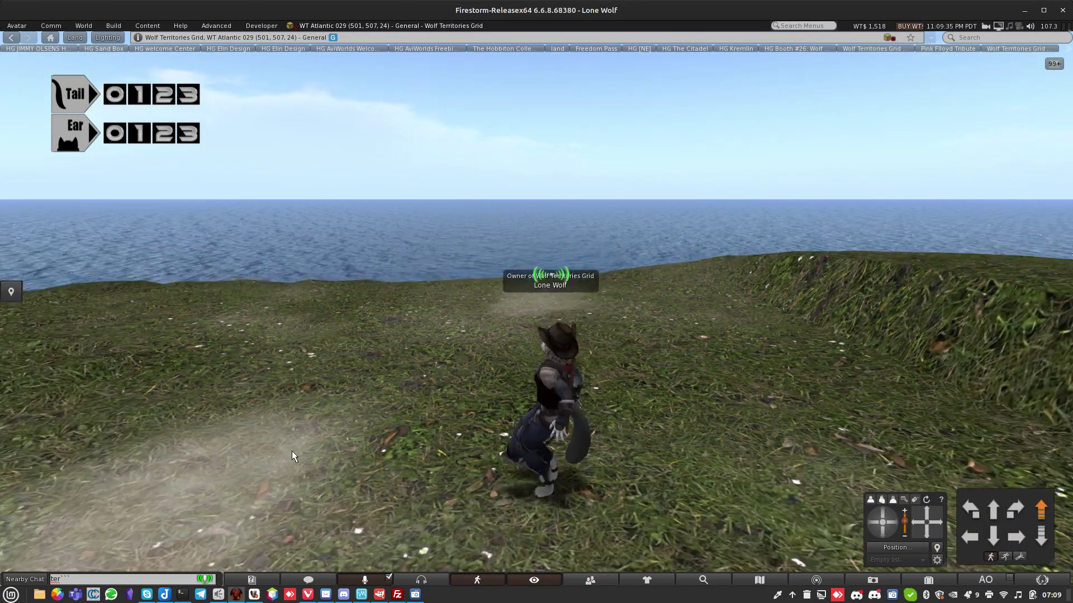
key(Left)
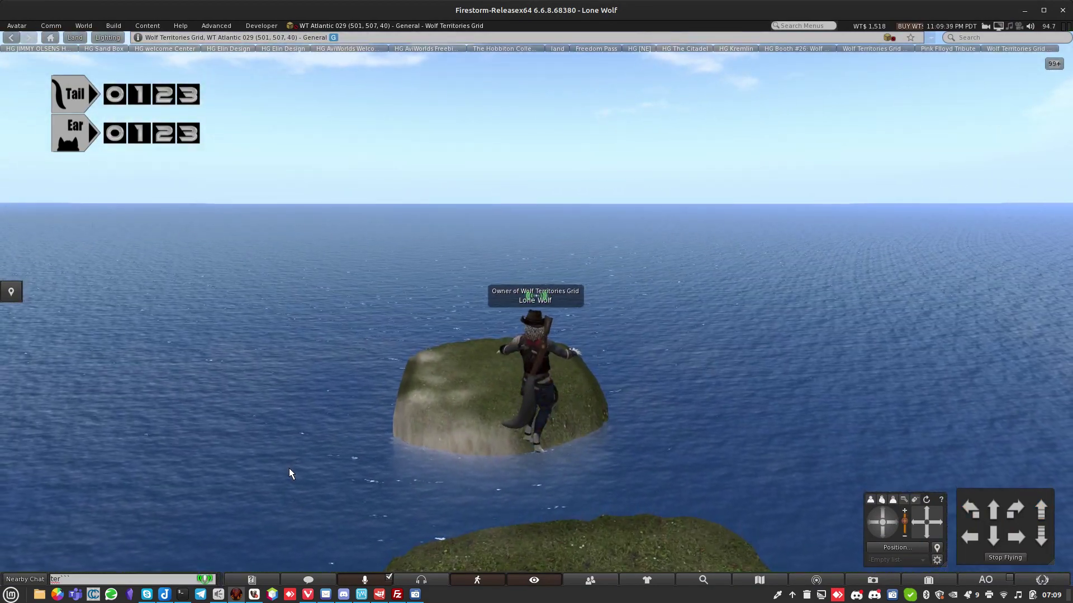
key(Left)
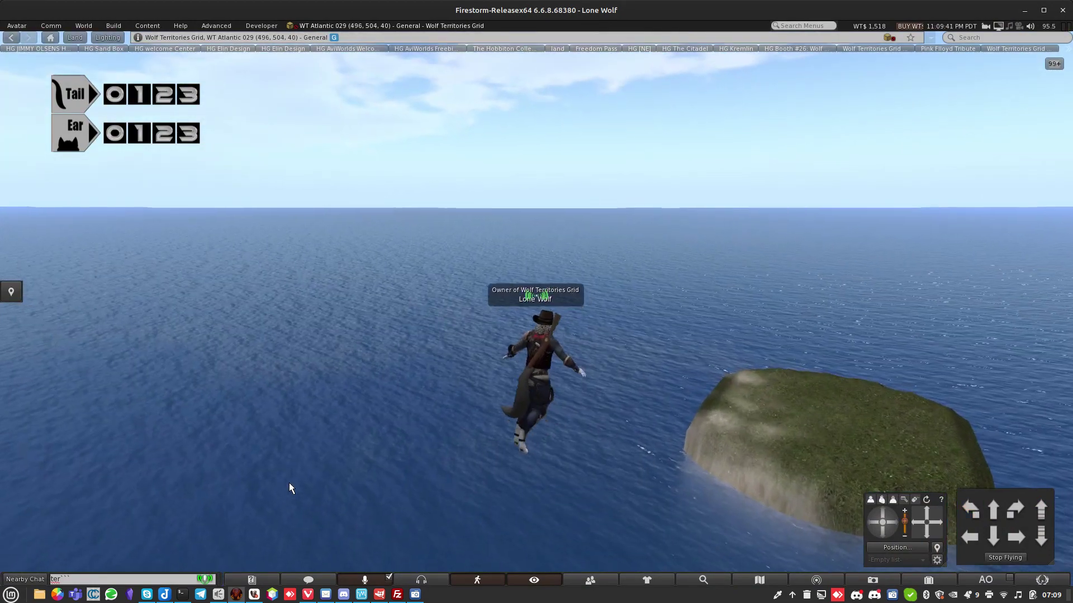
Review the region name, keeping currency Wolf Territories $ WT$ and physics UBODE unchanged.
click(238, 594)
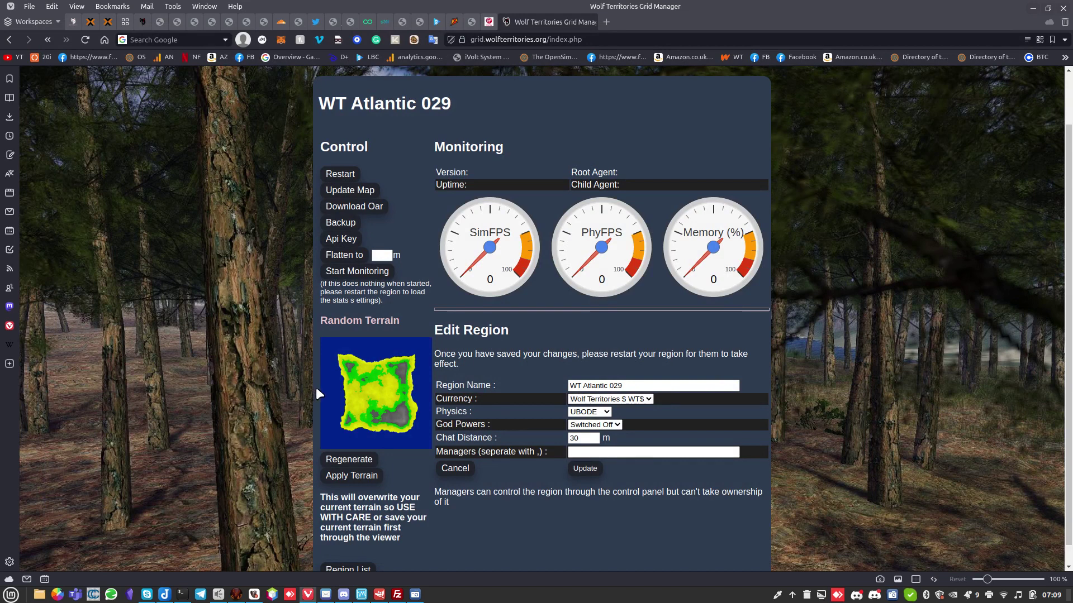
scroll(333, 528, down, 1)
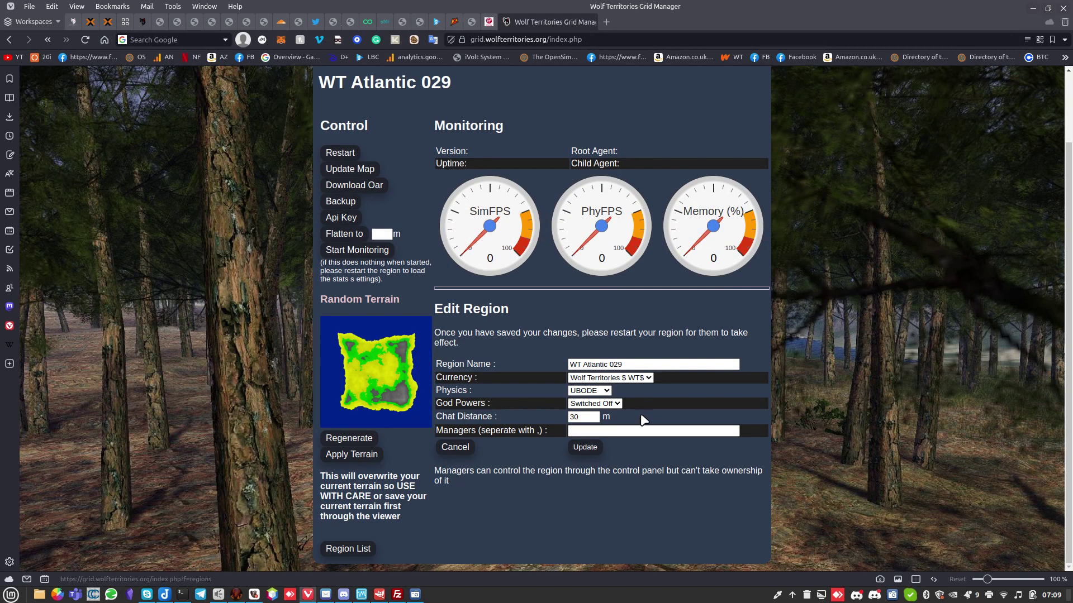
click(626, 365)
scroll(624, 378, up, 1)
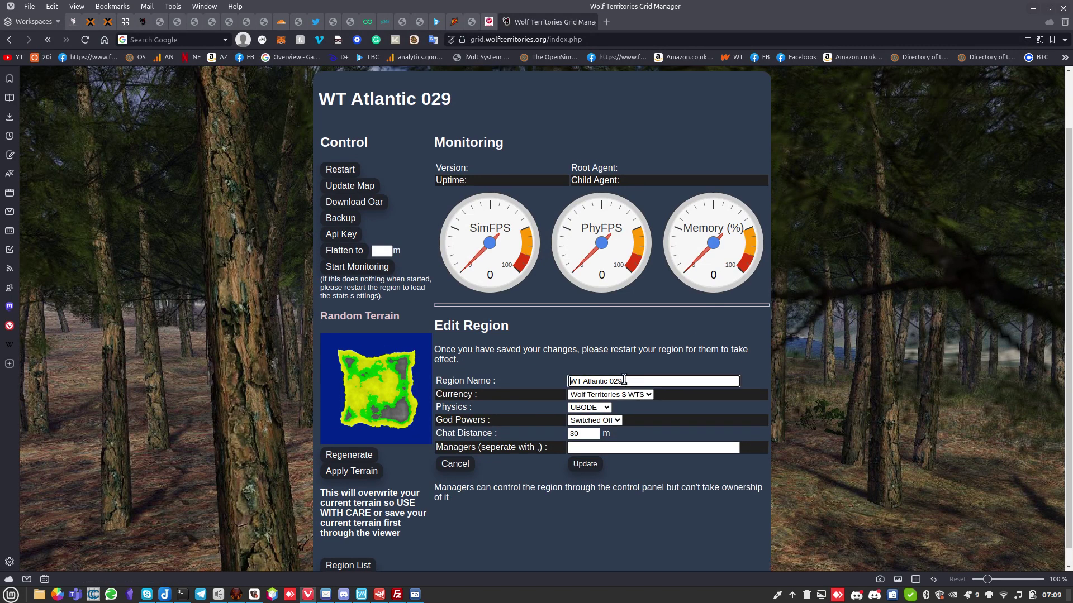
click(629, 395)
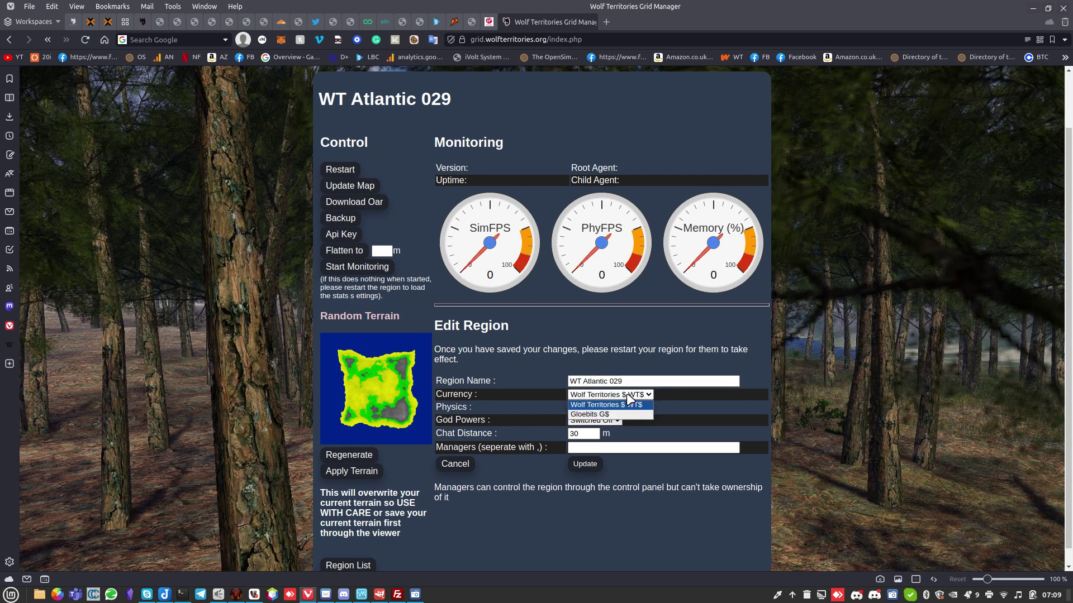
click(627, 394)
click(625, 394)
click(613, 396)
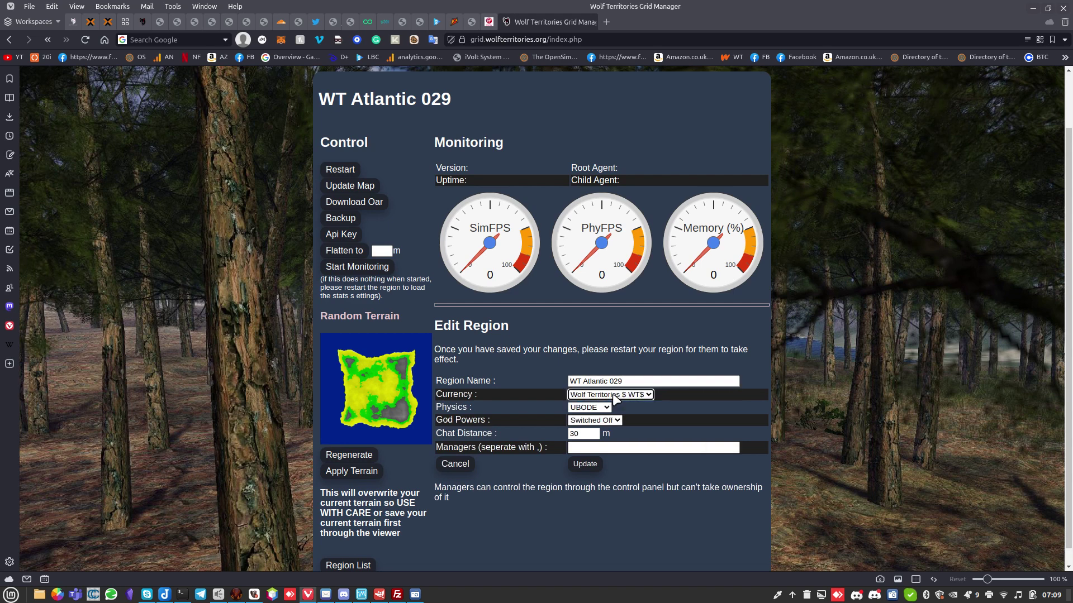
click(609, 409)
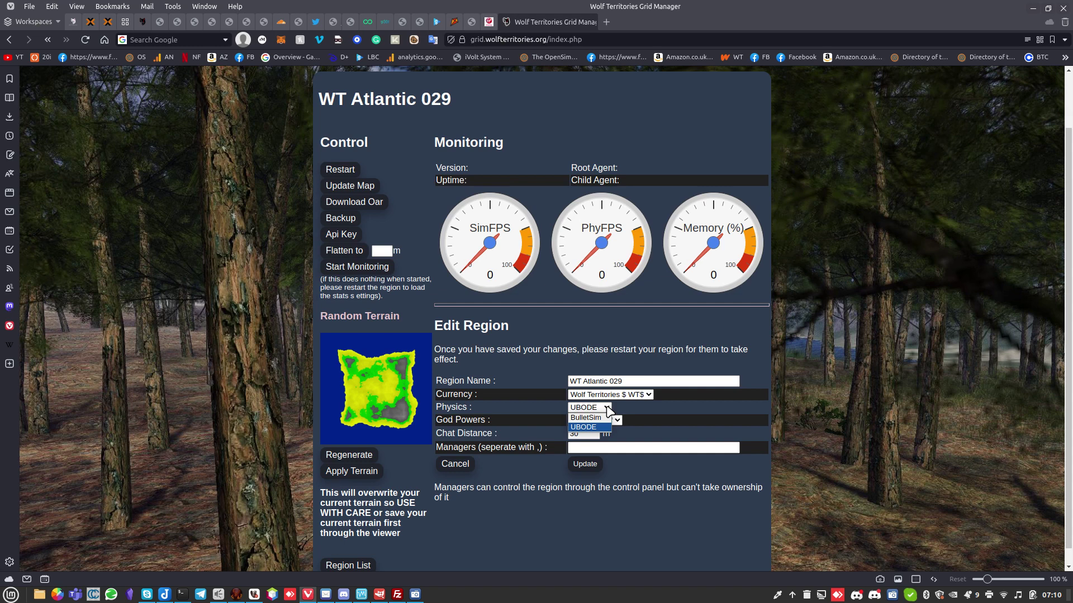
click(609, 410)
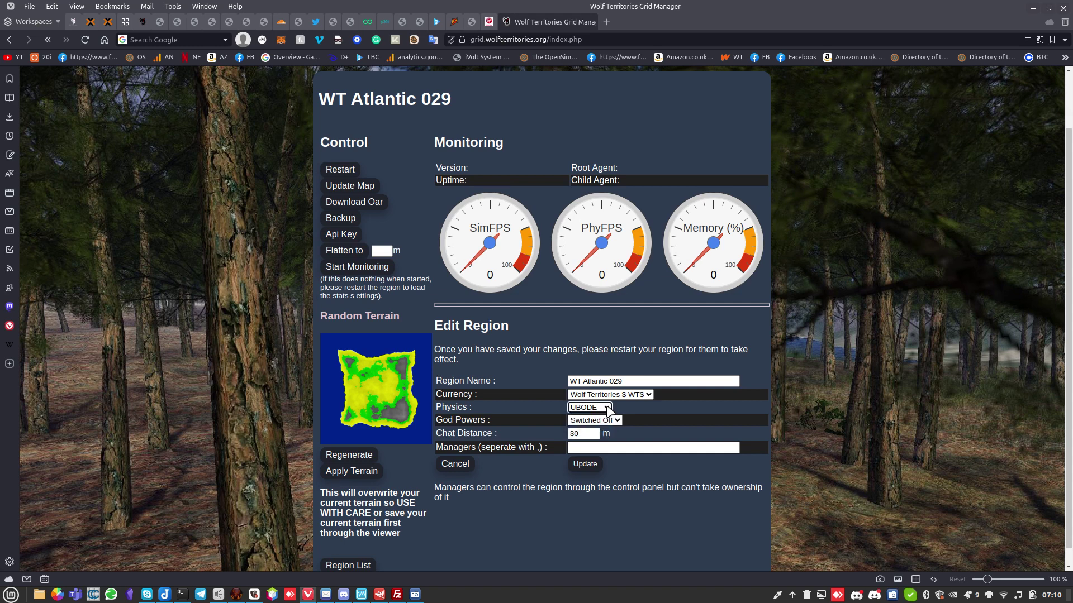
Select the Chat Distance field, briefly checking the new terrain in Firestorm.
click(595, 434)
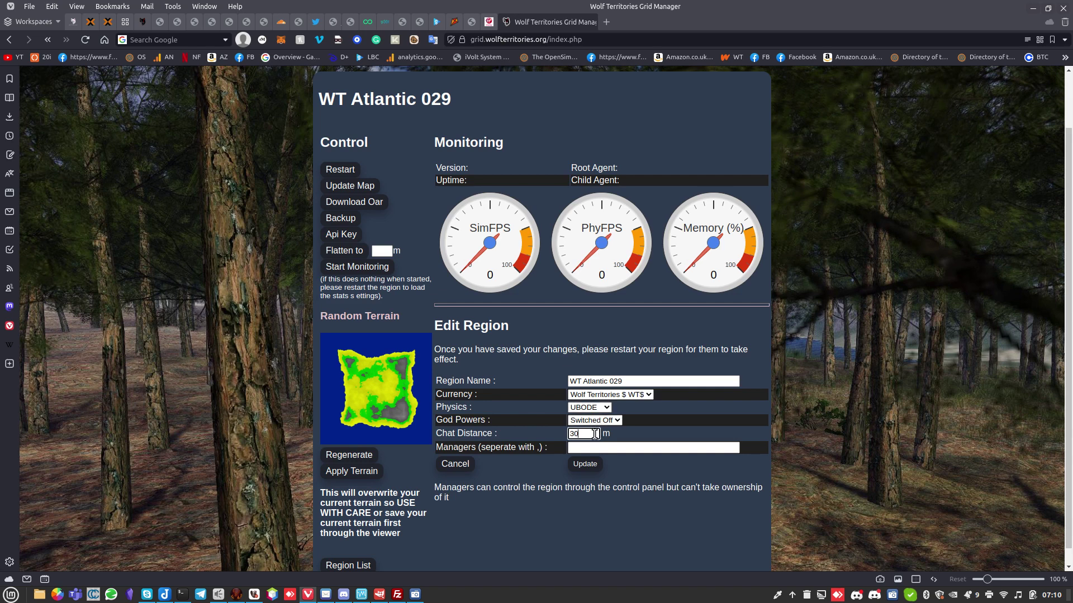
click(239, 594)
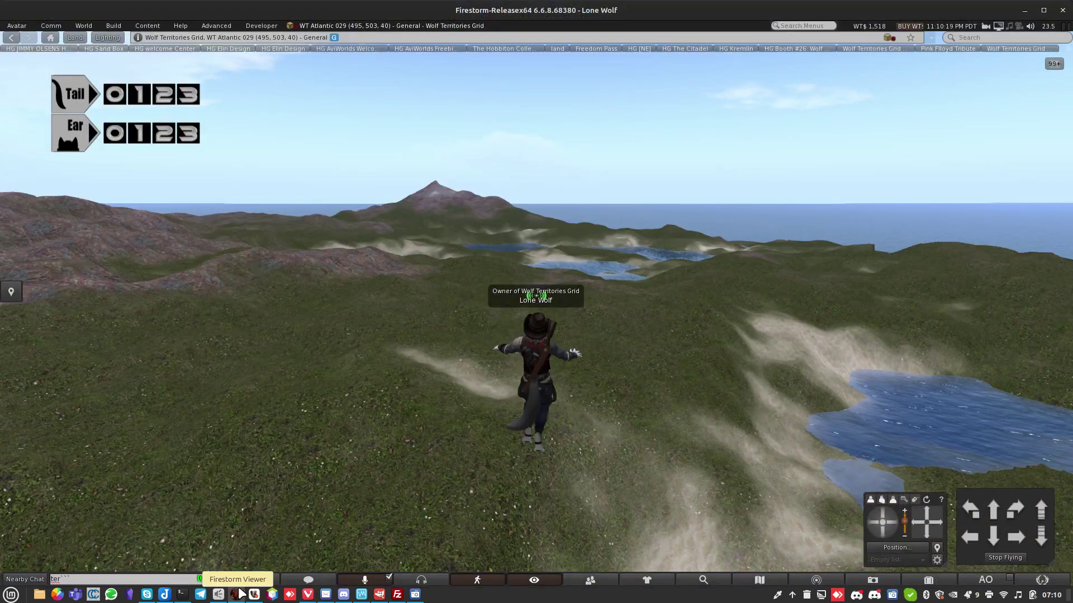
click(240, 594)
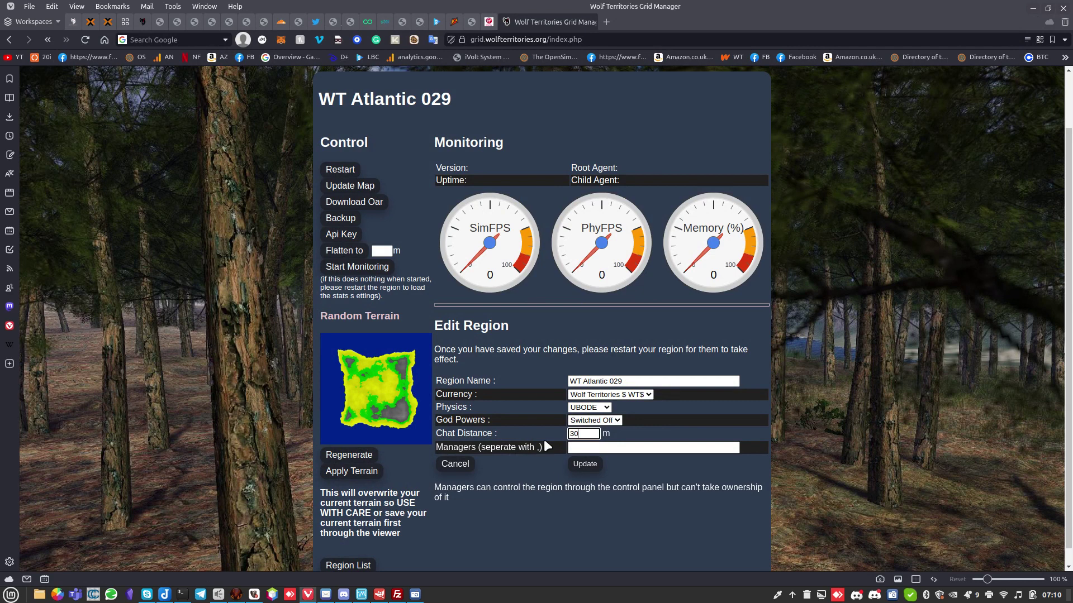
Change chat distance from 30 to 300 m, save, and view the hilly terrain in Firestorm.
text(0)
click(583, 465)
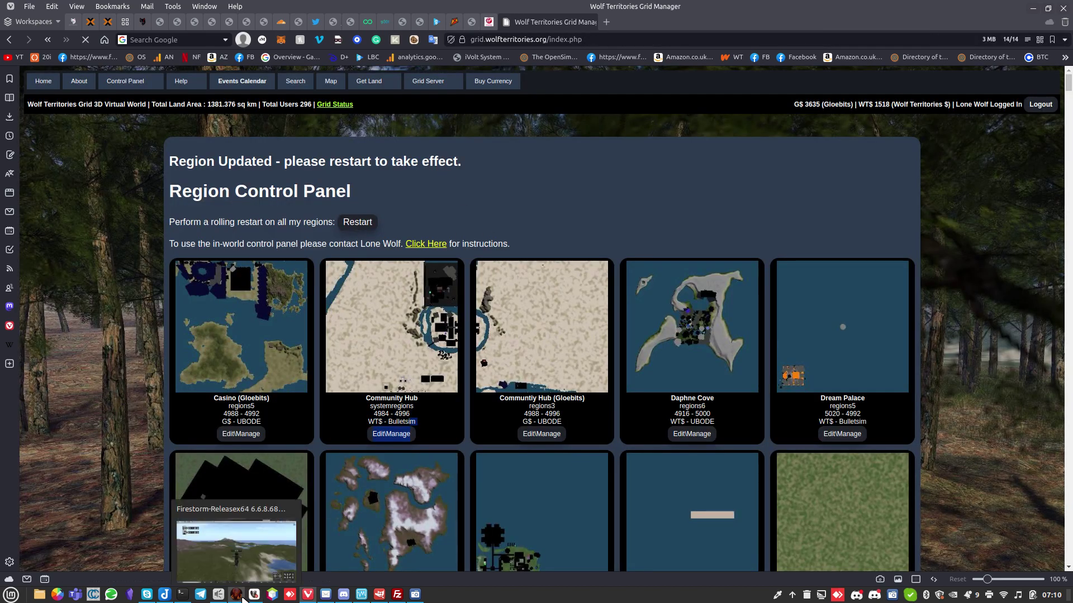
click(237, 595)
key(Left)
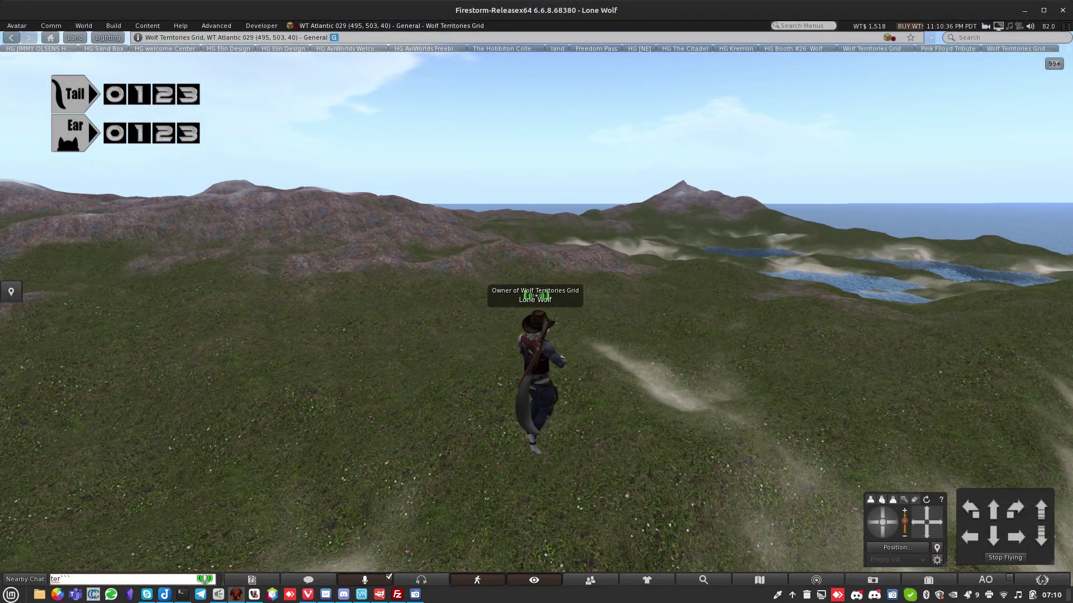
Fly the avatar across the new mountainous terrain, turning to survey the inland lakes.
click(359, 347)
key(Left)
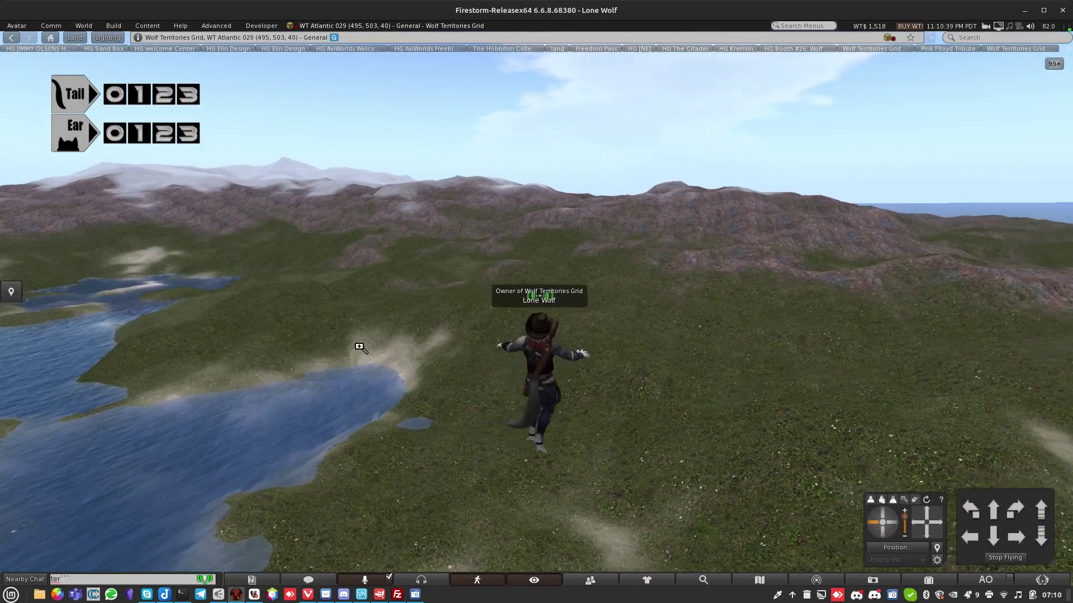
key(Left)
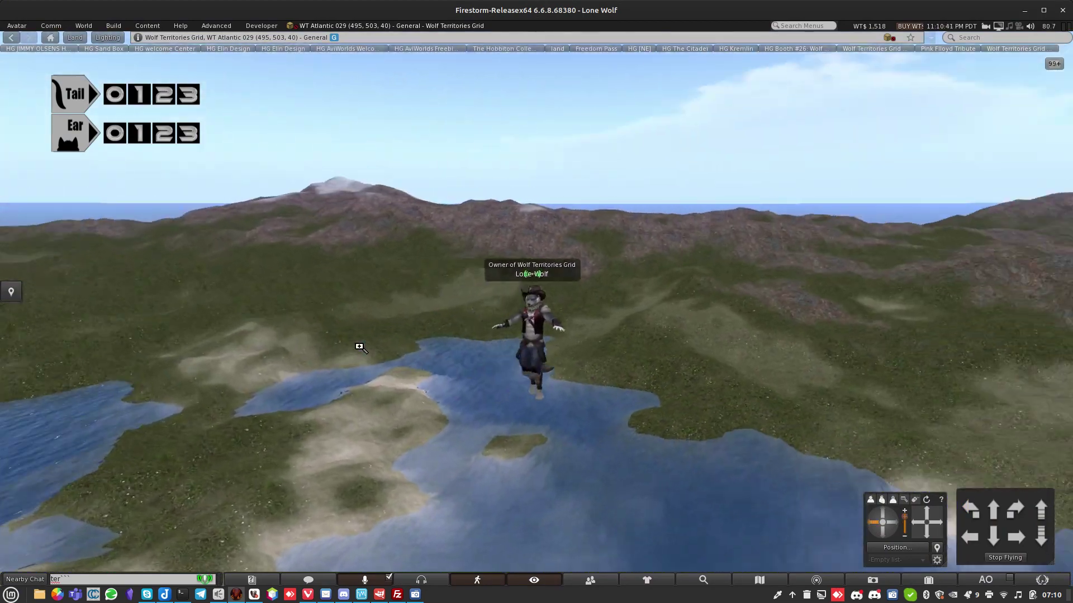
key(Left)
key(Up)
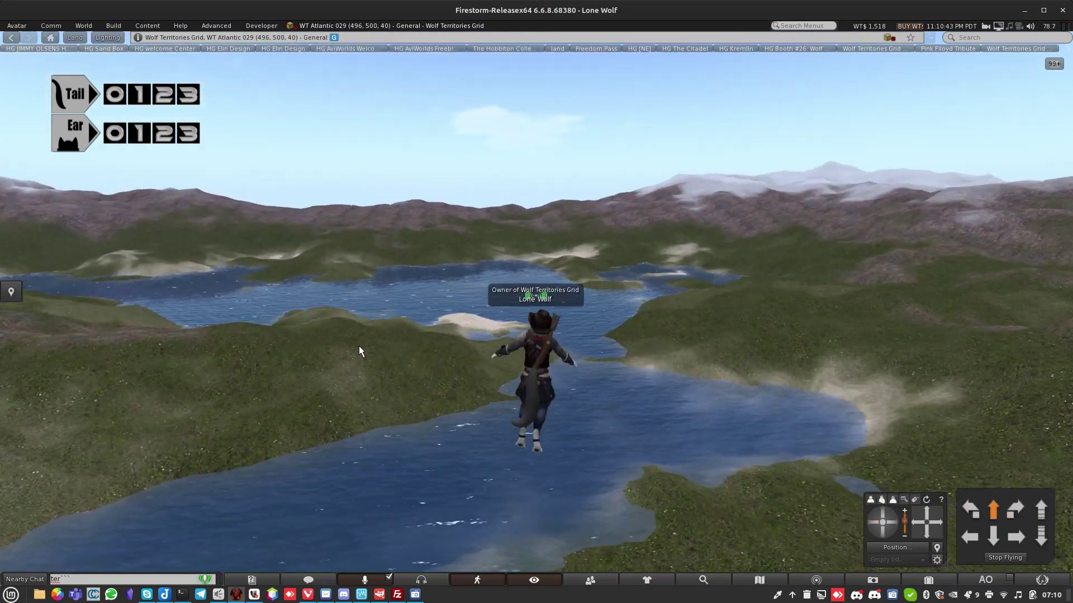
key(Up)
key(Left)
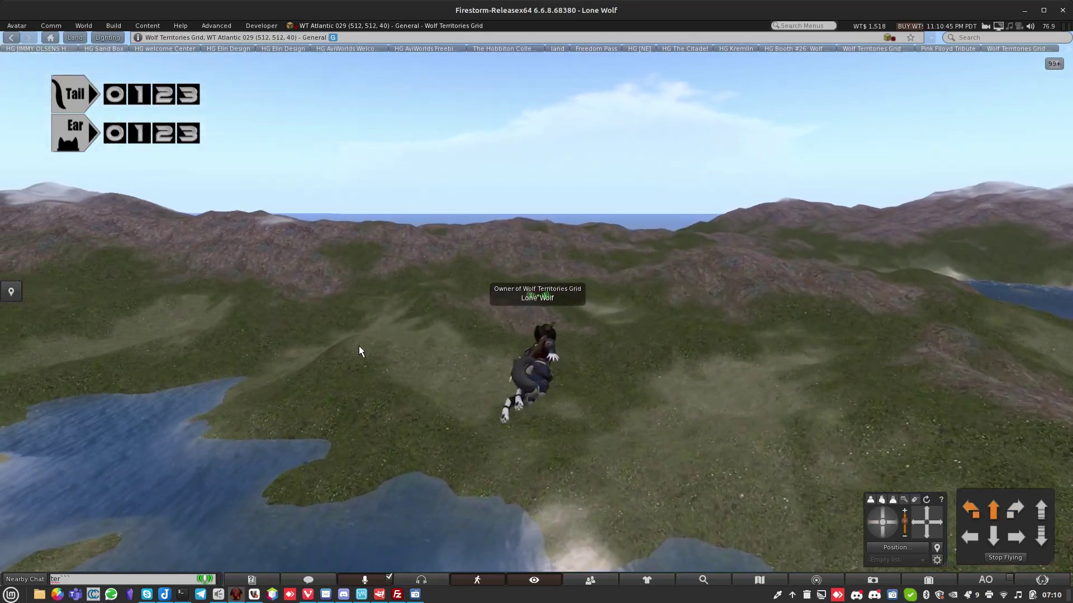
Flatten the ground to the right of the avatar with the Land tool's Flatten option.
key(ctrl+b)
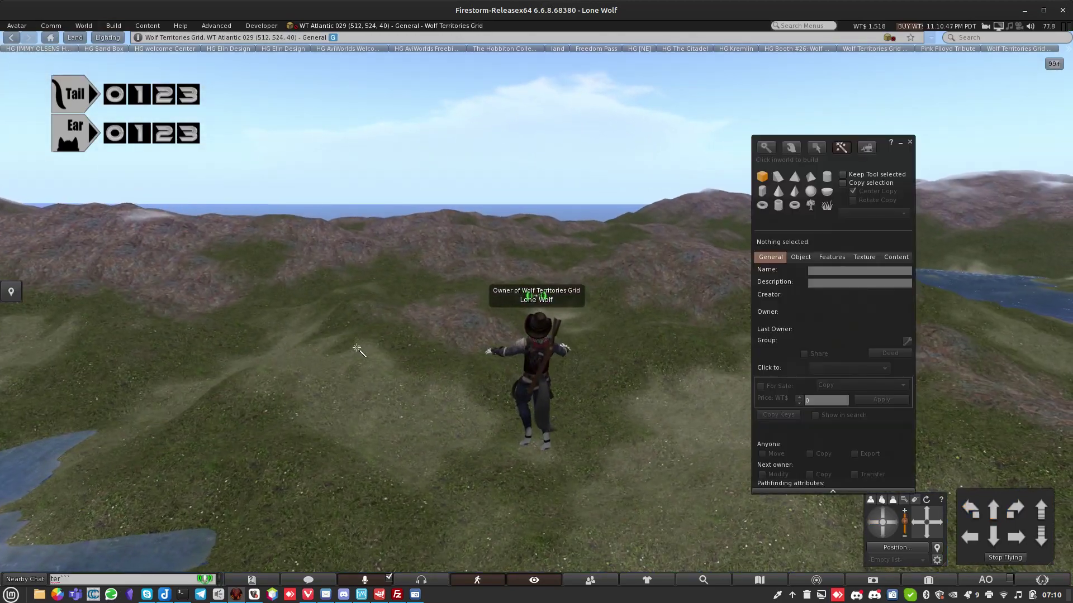
click(866, 147)
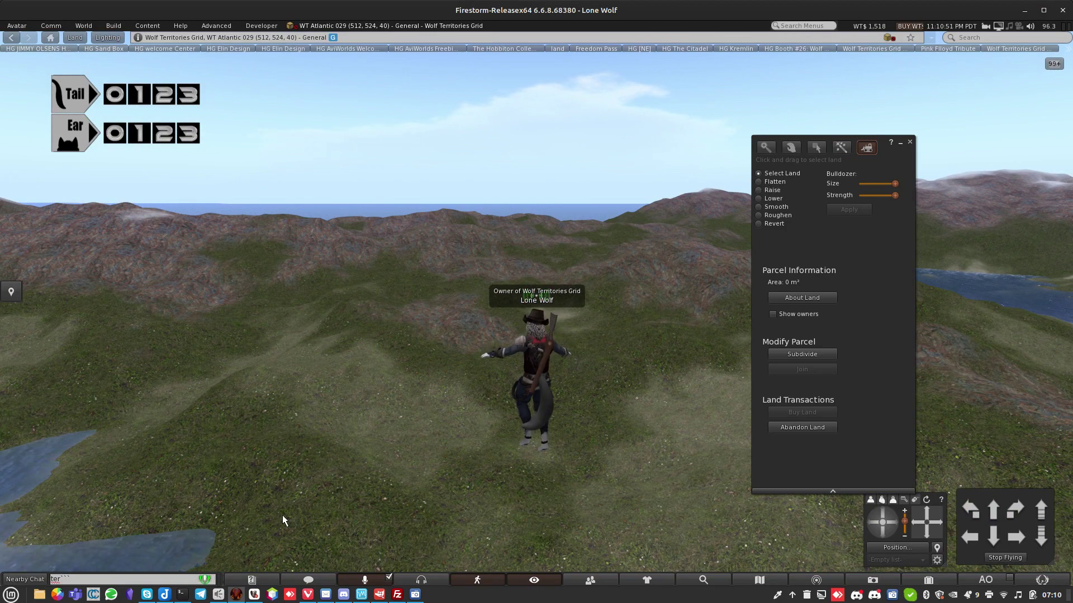
click(772, 184)
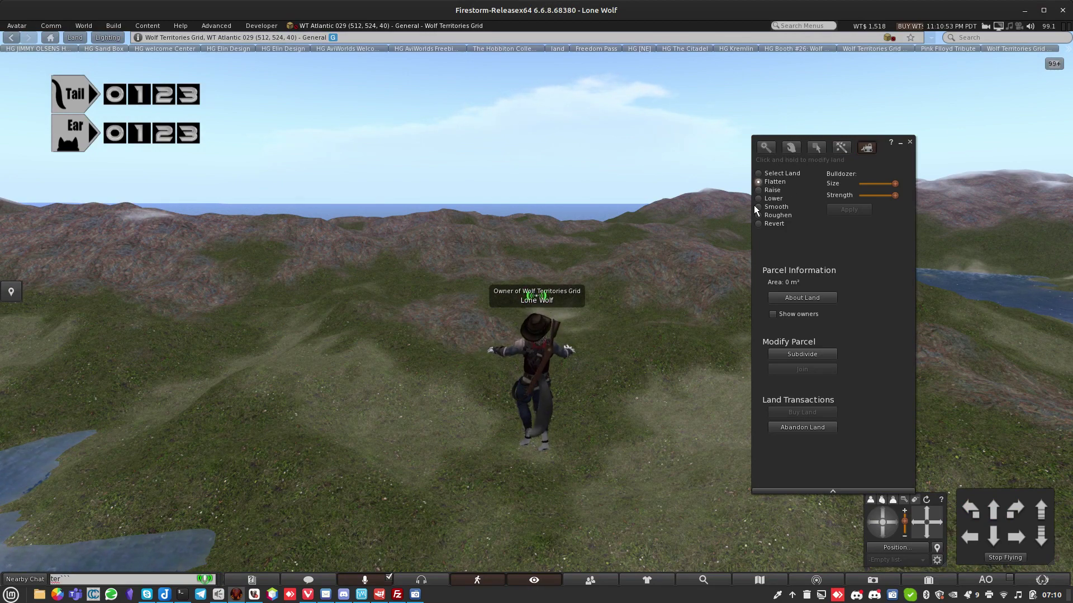
mouse_move(282, 506)
mouse_down()
mouse_move(316, 478)
mouse_move(383, 401)
mouse_move(572, 376)
mouse_move(676, 422)
mouse_move(656, 524)
mouse_move(470, 419)
mouse_move(463, 516)
mouse_move(475, 437)
mouse_move(391, 434)
mouse_move(492, 380)
mouse_move(713, 380)
mouse_move(940, 416)
mouse_up()
Smooth the ground to the left of the avatar, then close the land tools.
click(759, 207)
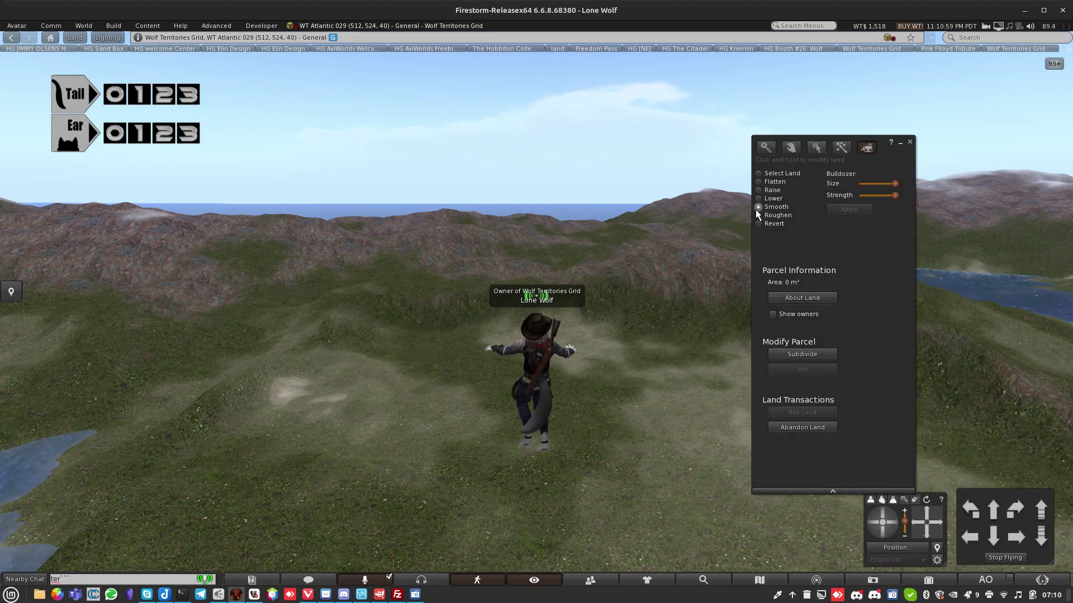
key(ctrl+4)
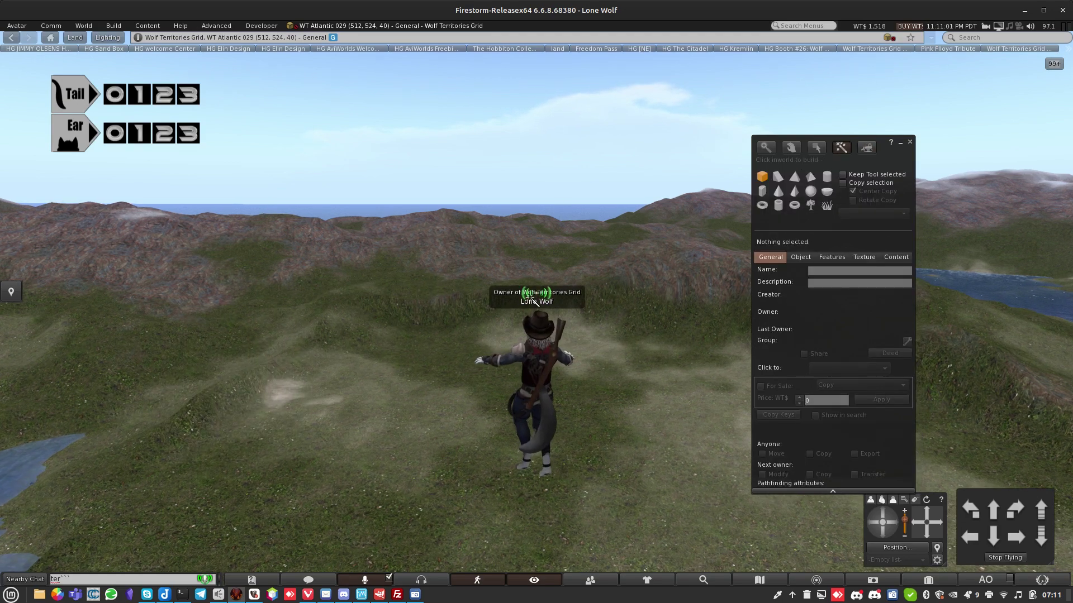
key(ctrl+5)
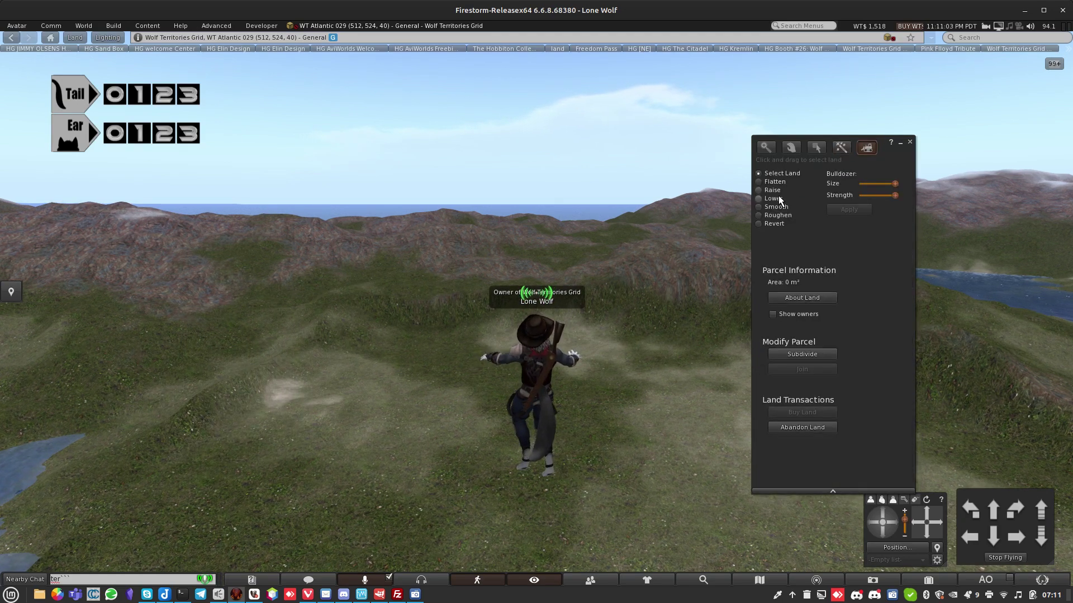
click(779, 207)
mouse_move(563, 275)
mouse_down()
mouse_move(383, 307)
mouse_move(268, 404)
mouse_move(263, 386)
mouse_move(788, 352)
mouse_move(1005, 413)
mouse_move(757, 342)
mouse_move(836, 324)
mouse_up()
key(Escape)
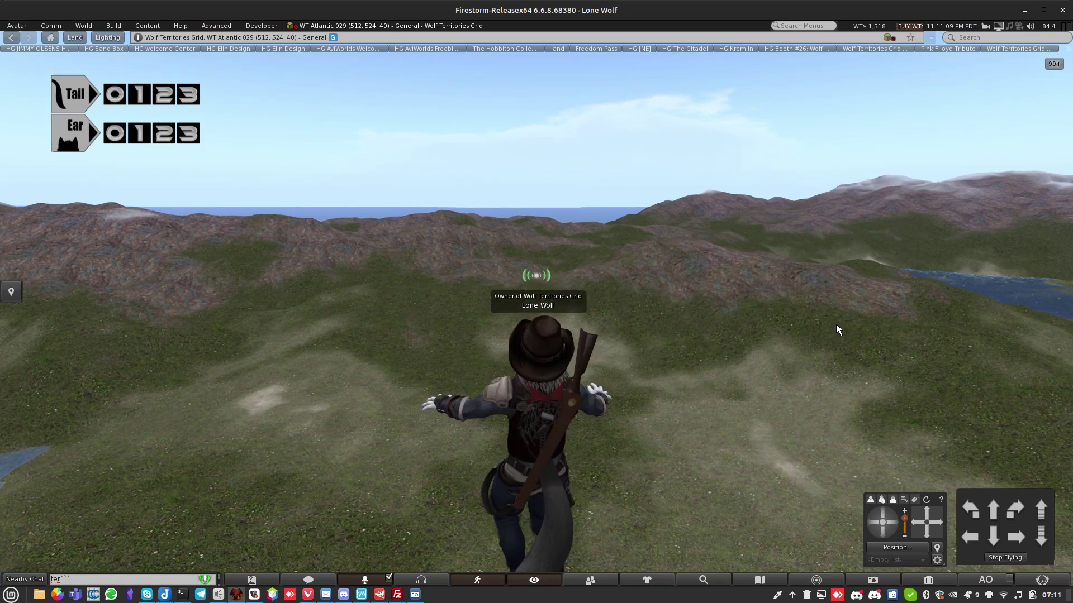
Descend and land the avatar on the grass.
key(Page_Down)
key(Up)
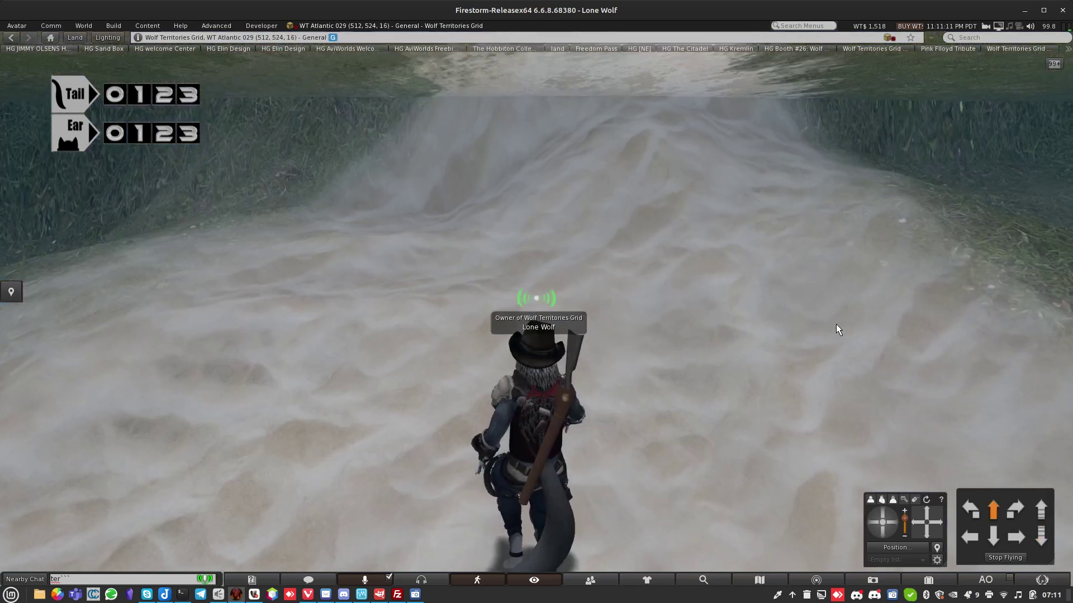
key(Page_Down)
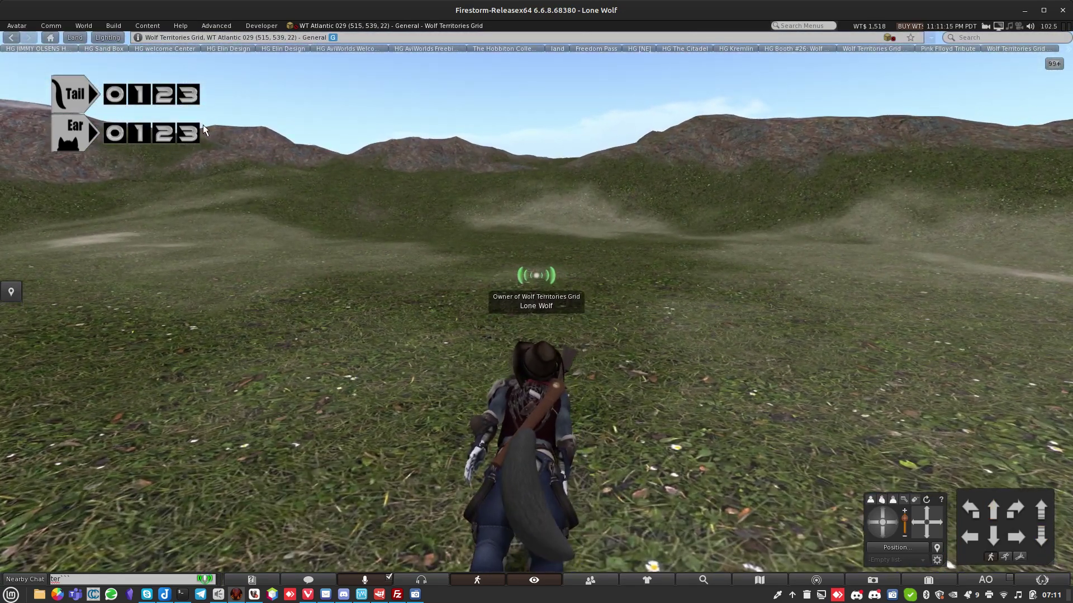
Stop the avatar's animations via Avatar > Avatar Health and turn the avatar around.
click(16, 26)
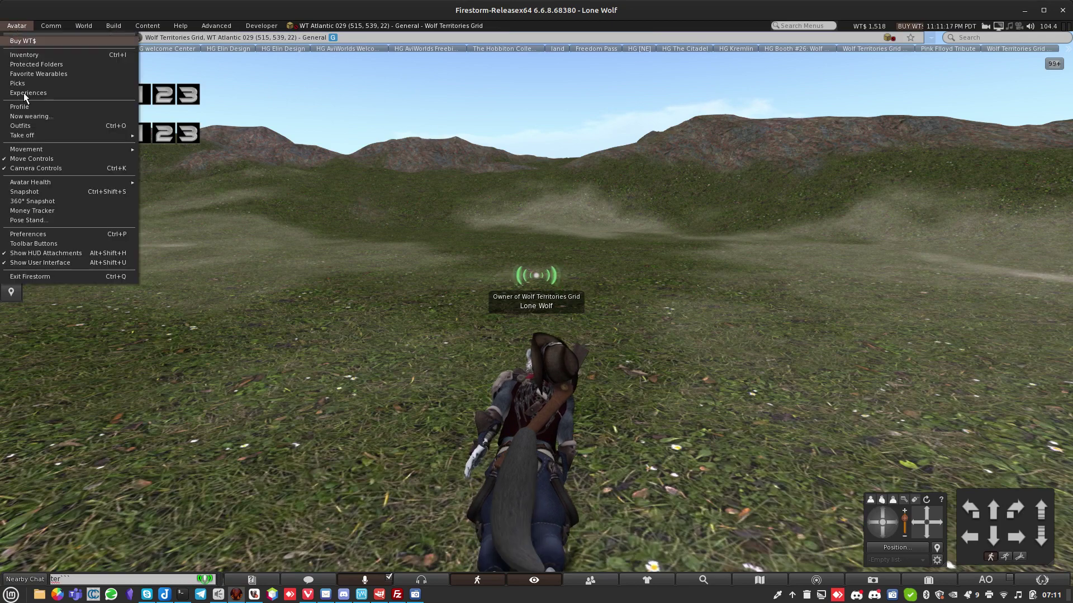
mouse_move(71, 187)
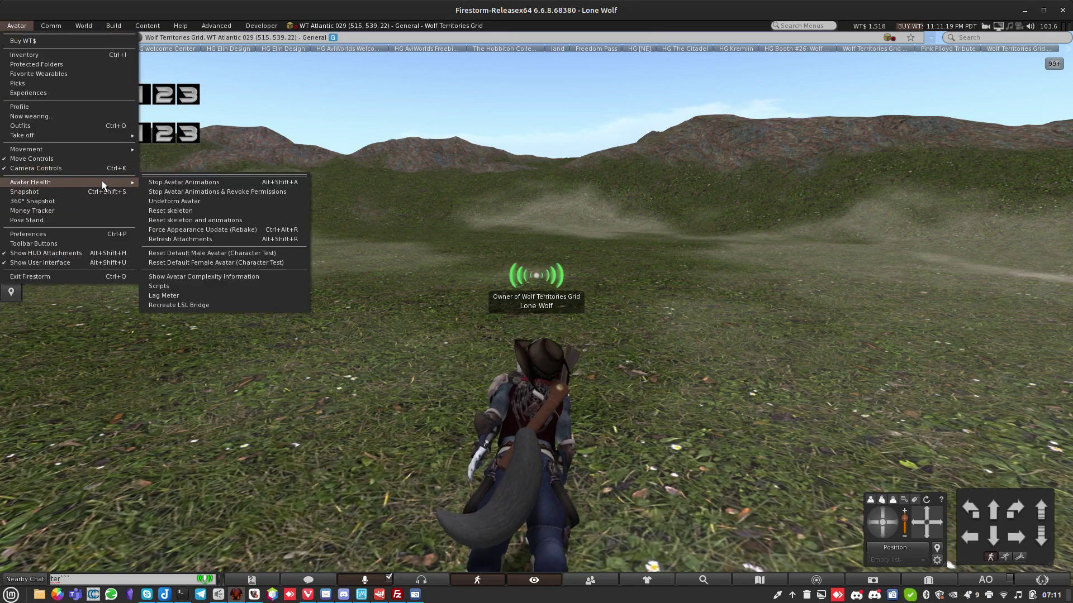
click(157, 184)
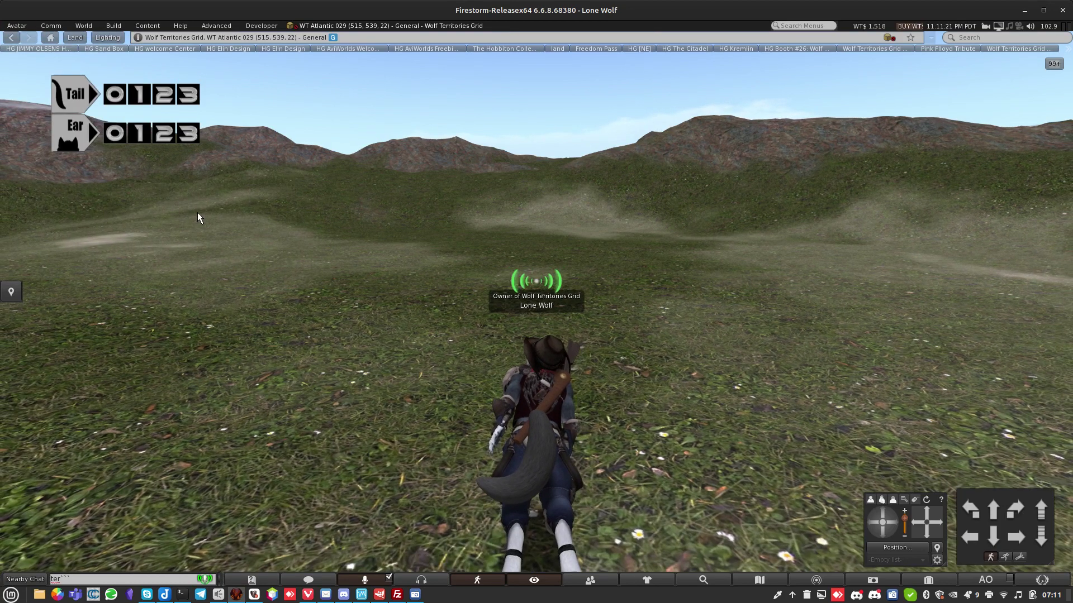
key(Down)
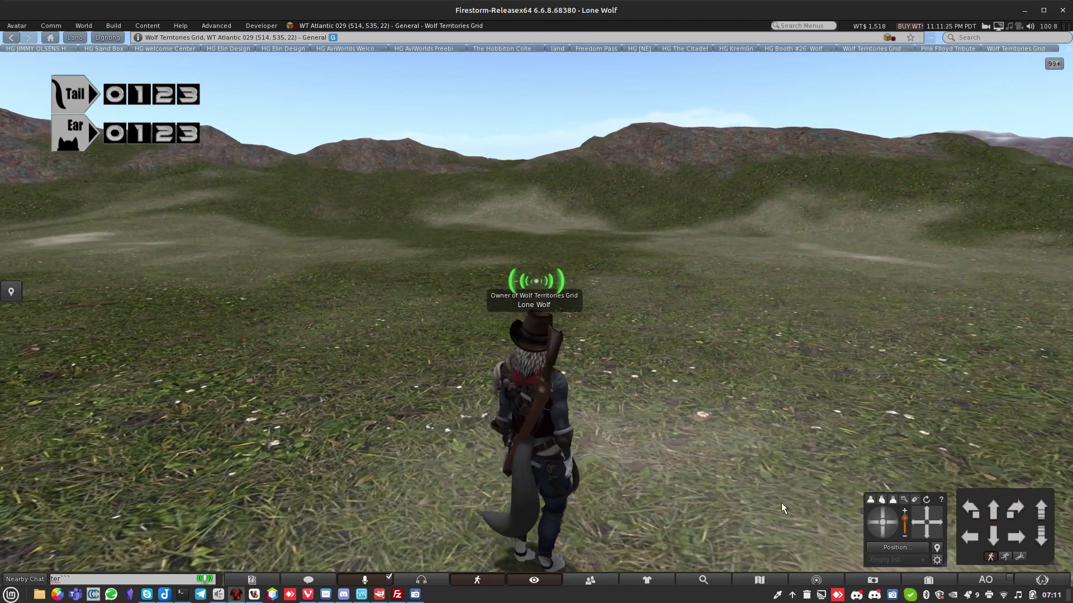
Filter the inventory for 'house' and drop the bad house into the world.
click(928, 580)
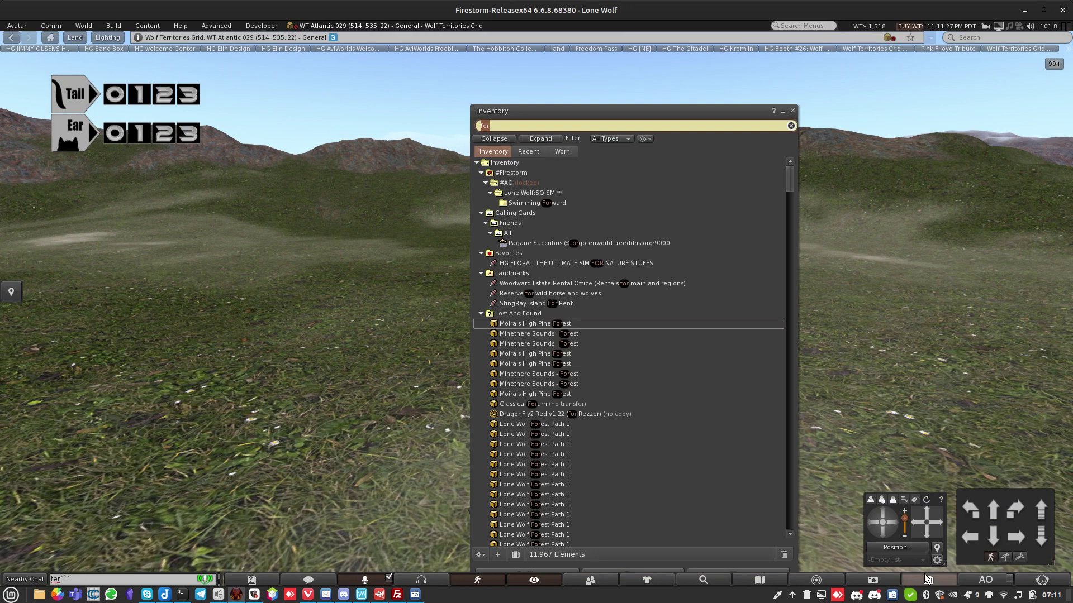
text(house)
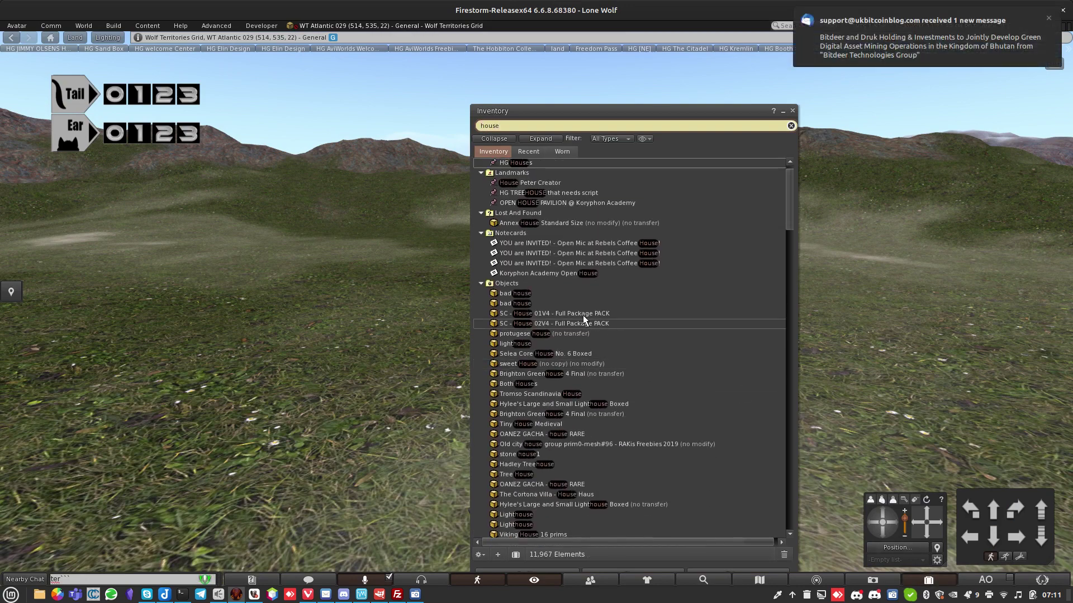
drag(575, 306, 263, 319)
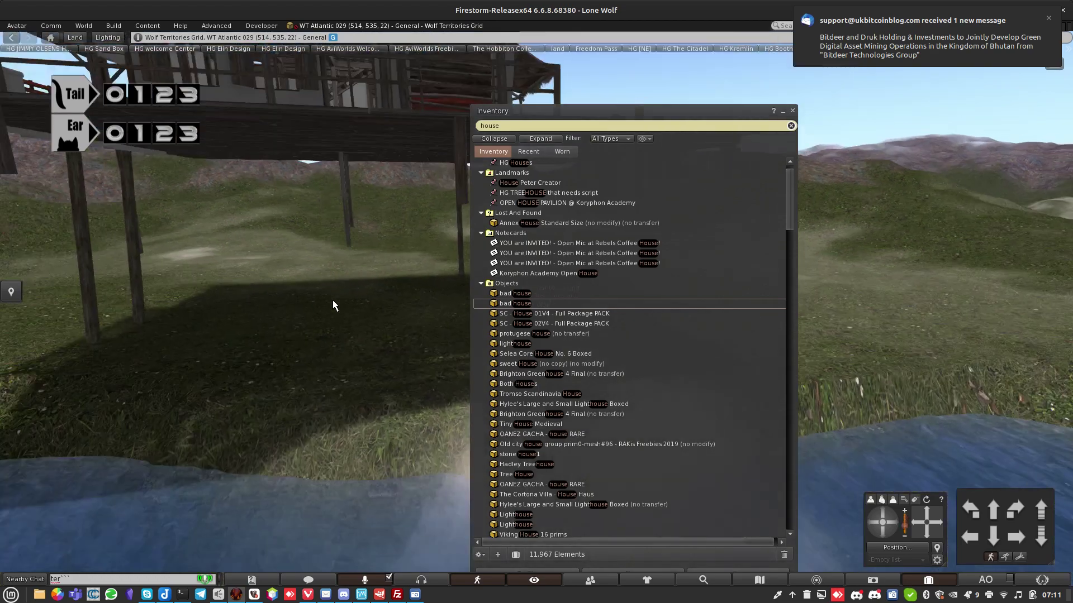
Edit the placed house and adjust its height along the Z axis.
right_click(360, 149)
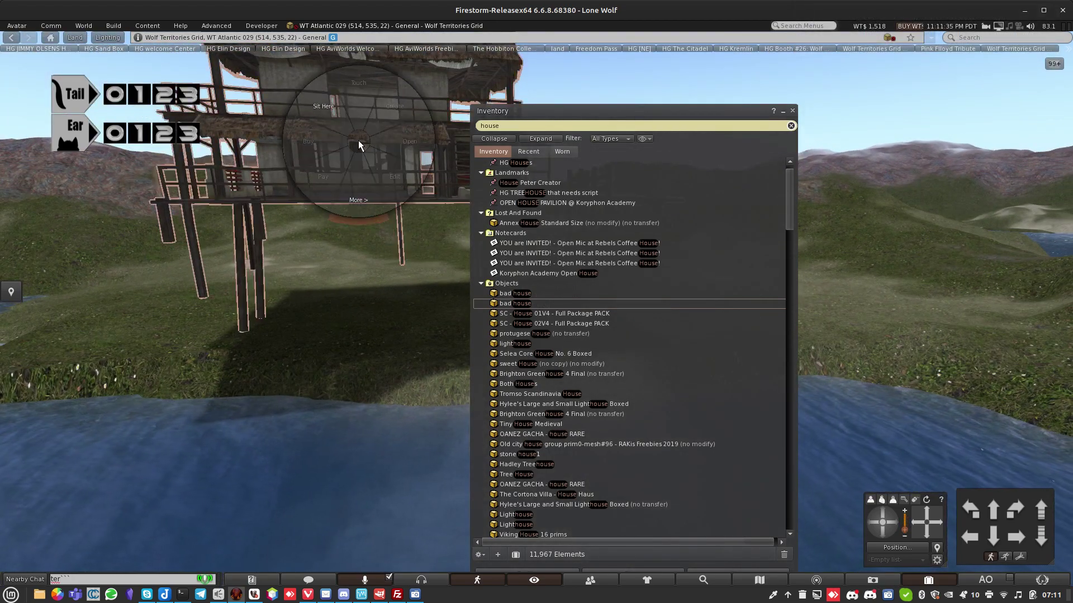
click(380, 166)
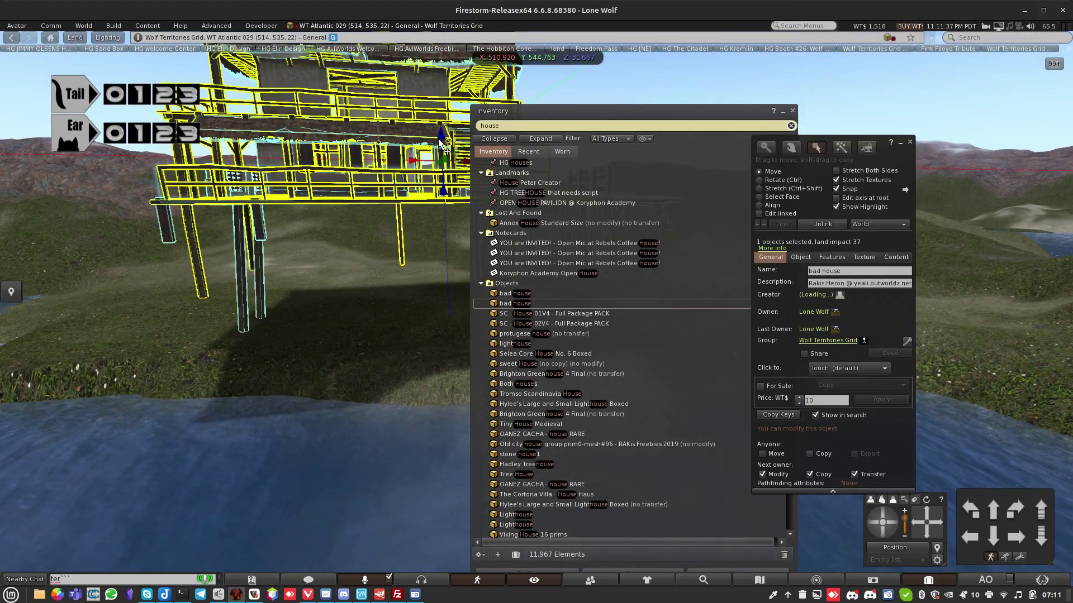
drag(441, 145, 439, 274)
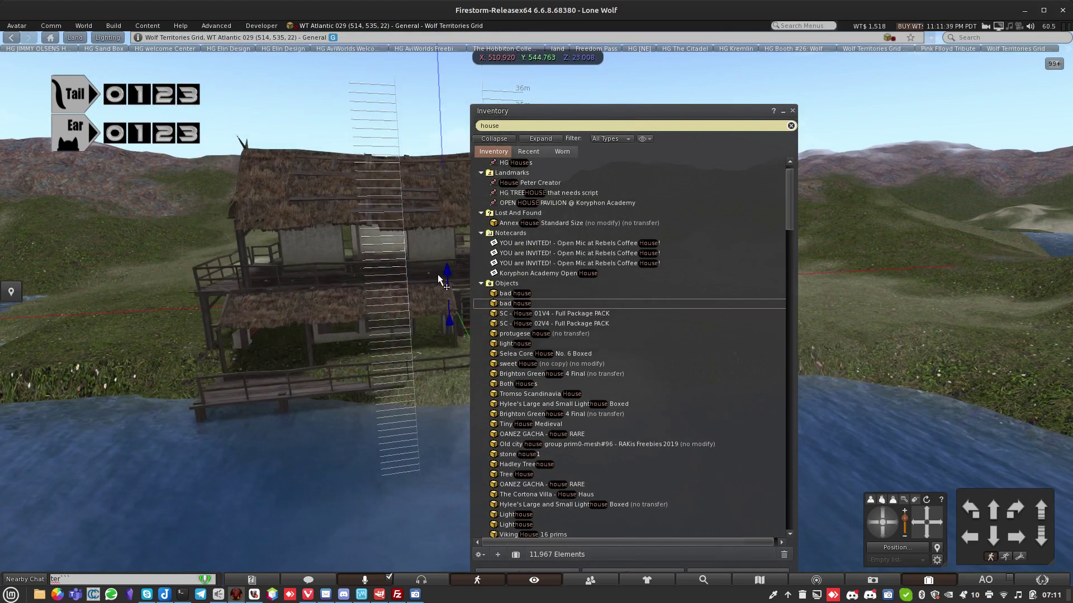
drag(437, 267, 437, 268)
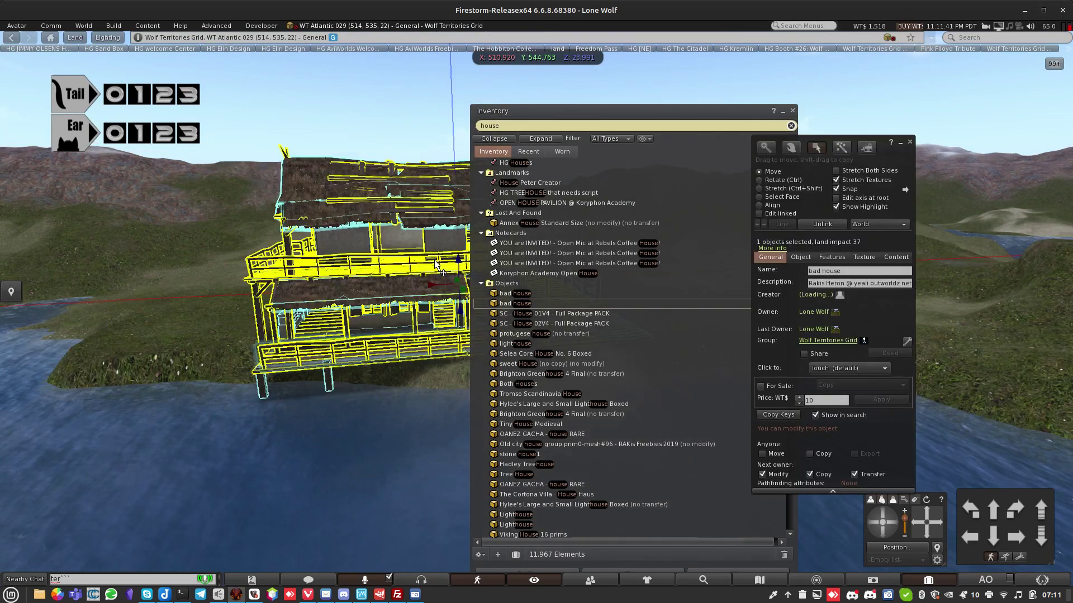
click(909, 144)
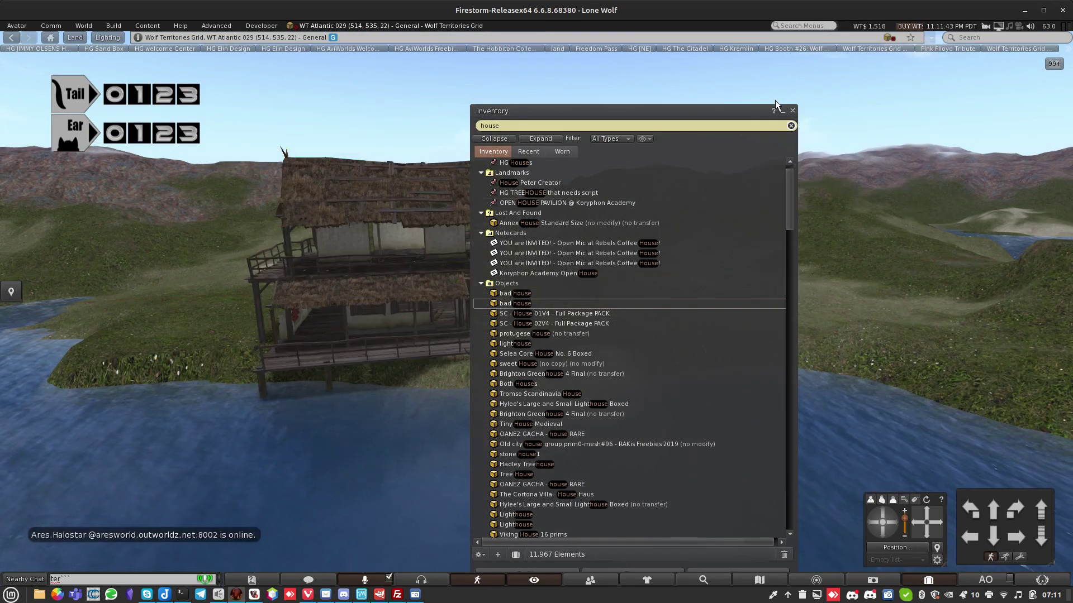
Close the inventory and walk the avatar across the deck into the house.
click(792, 111)
key(Up)
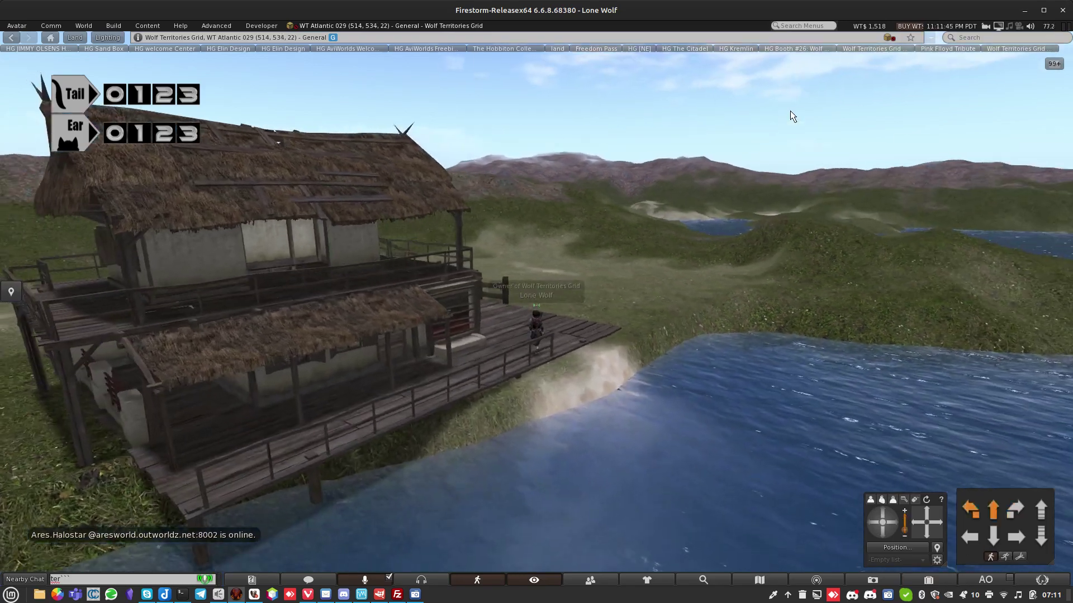
key(Left)
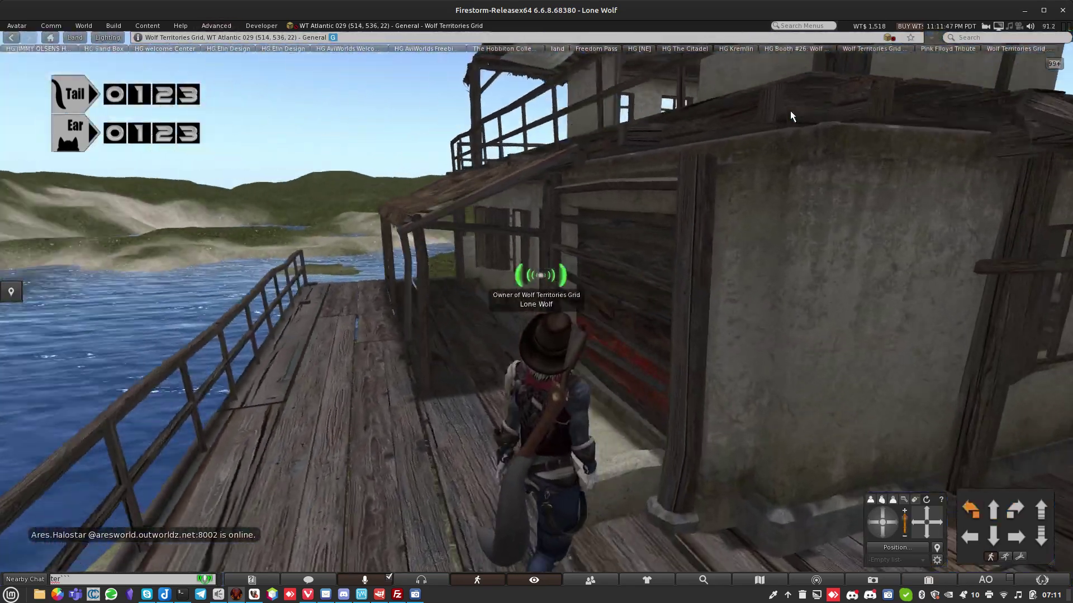
key(Right)
key(Up)
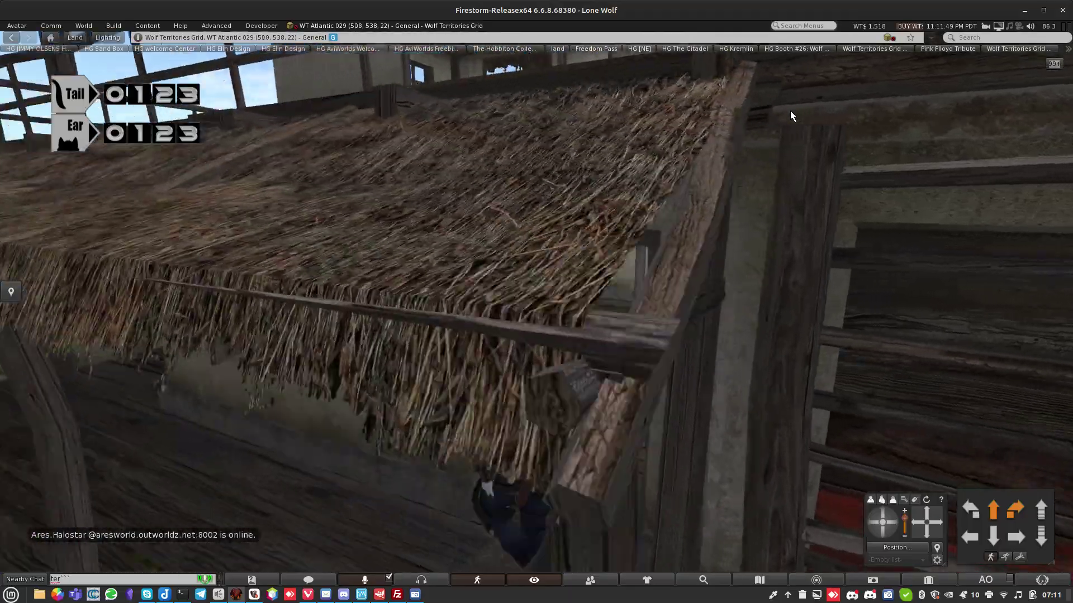
key(Left)
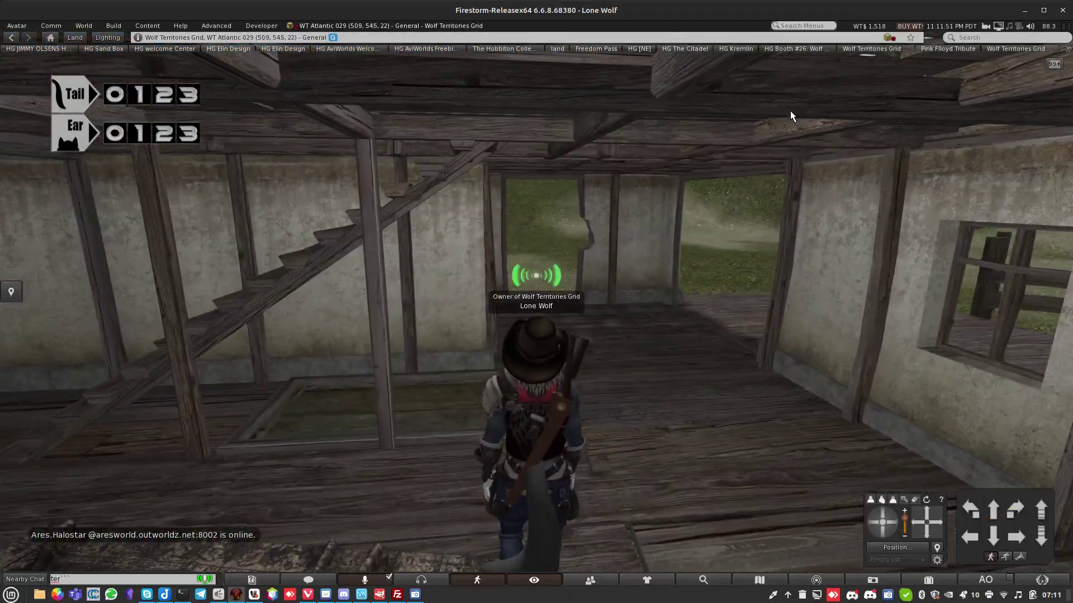
key(Up)
Climb the stairs and walk to the upper-floor doorway.
key(Right)
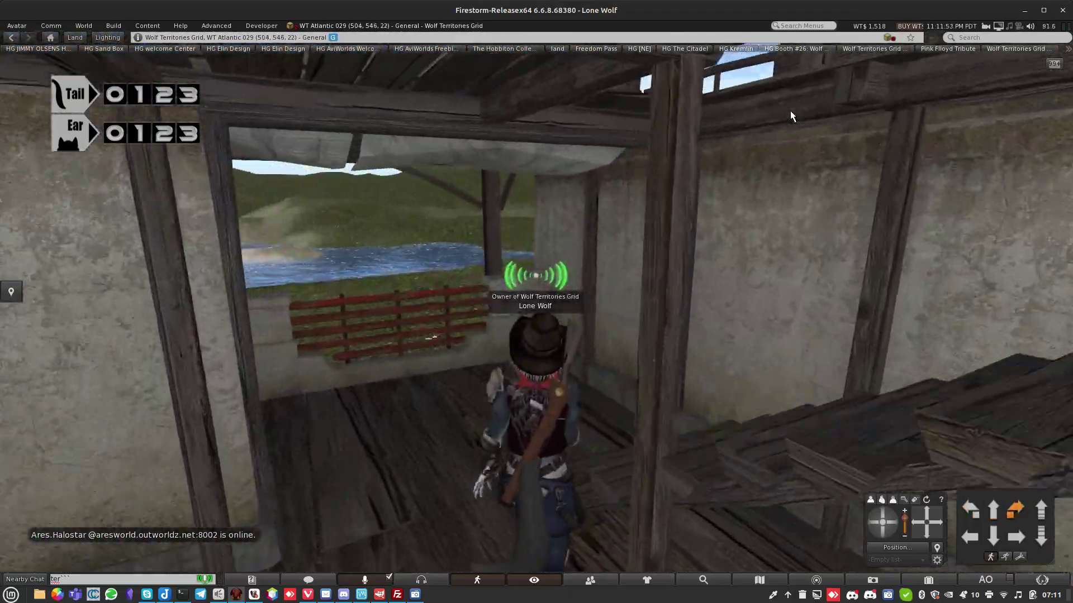
key(Up)
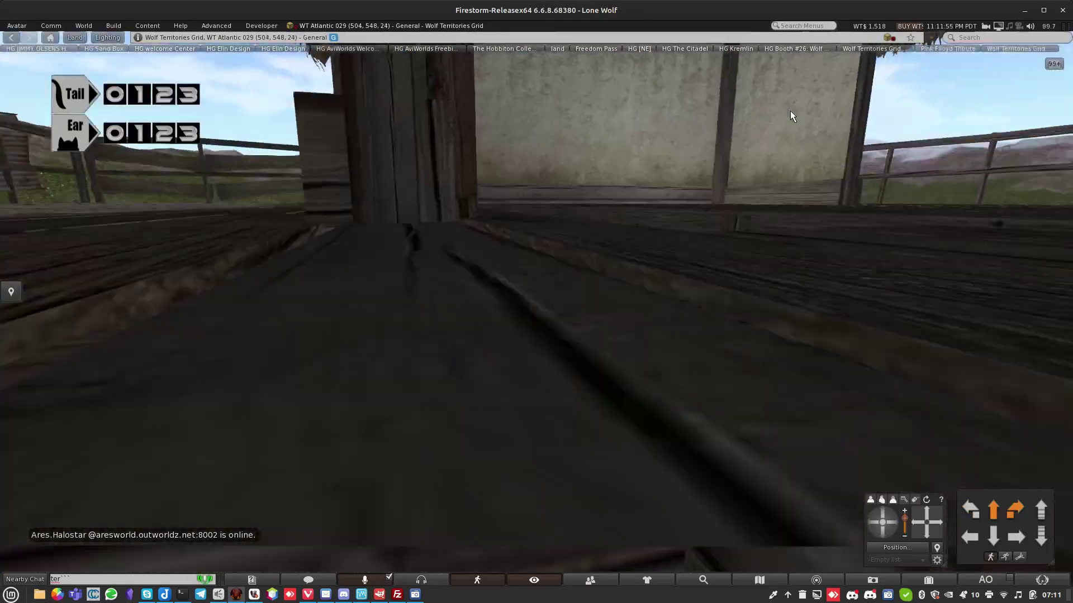
key(Up)
key(Right)
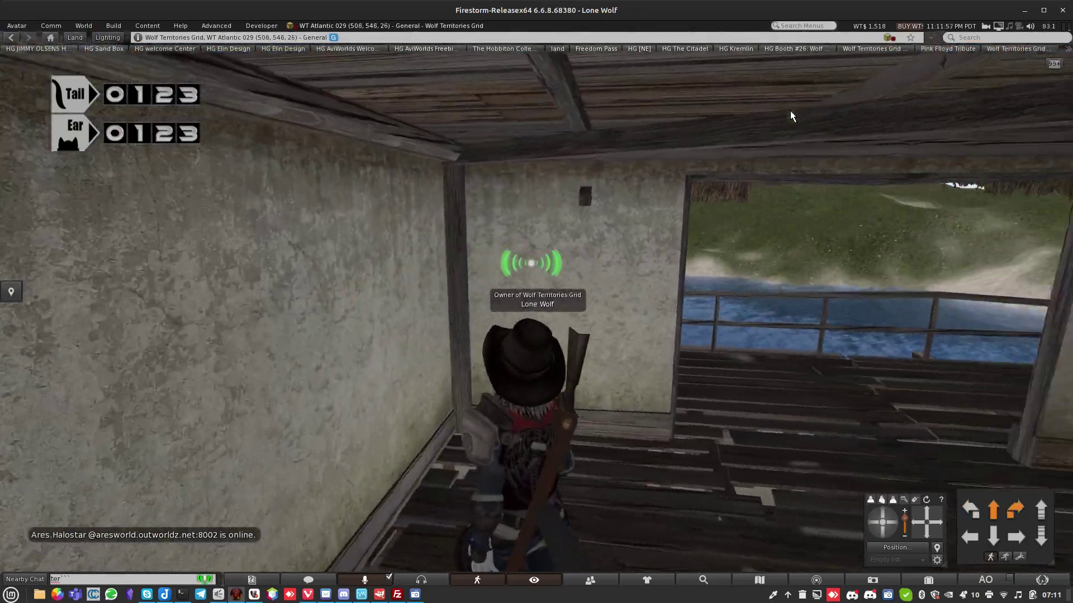
key(Left)
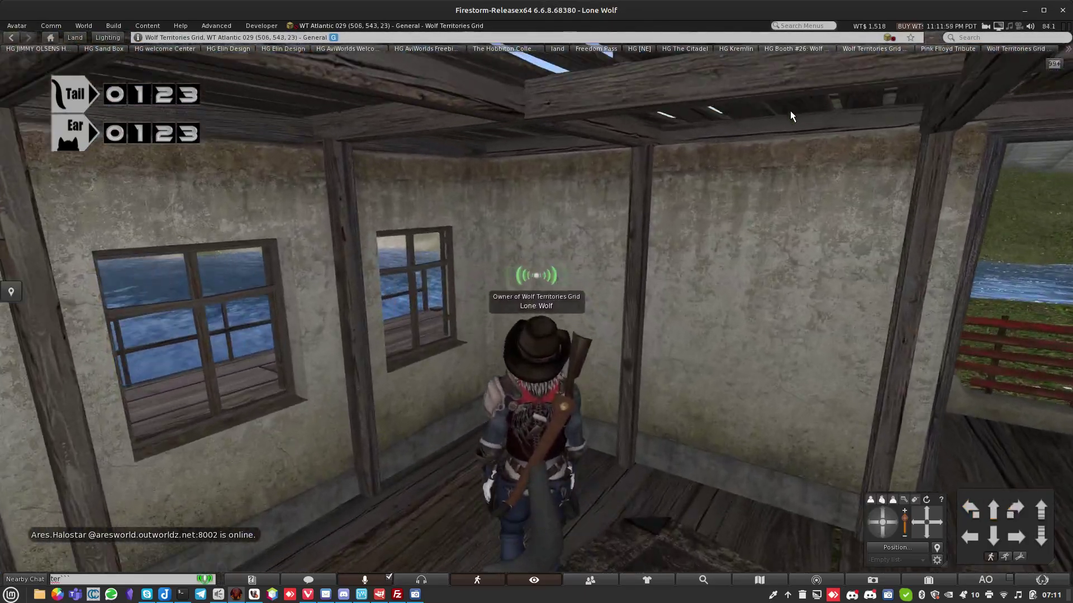
key(Up)
key(Up)
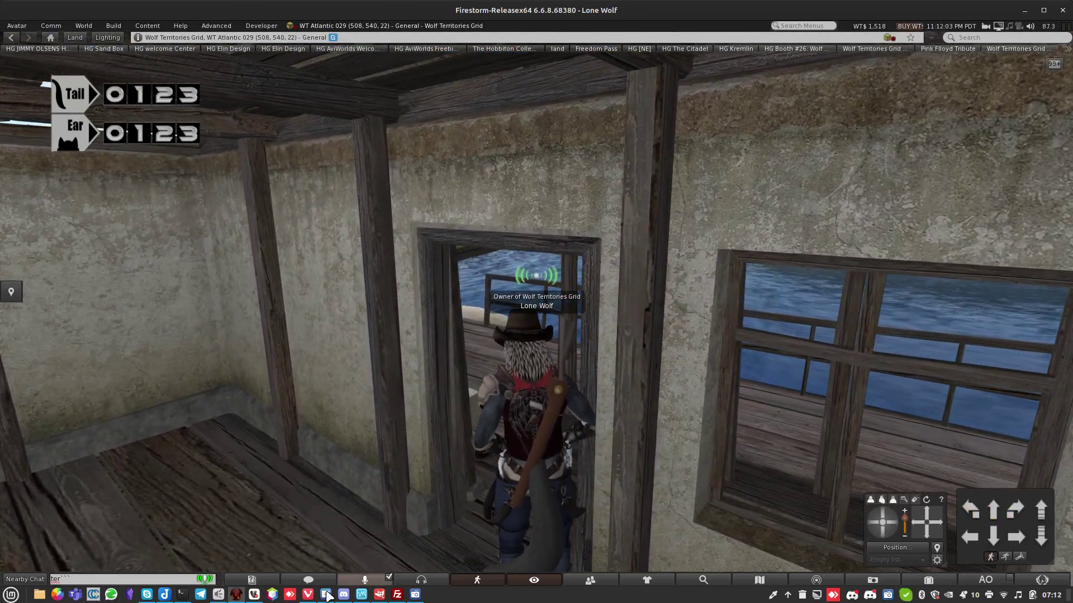
Search the grid manager's region list for WT Atlantic 029, correcting the region number.
click(363, 560)
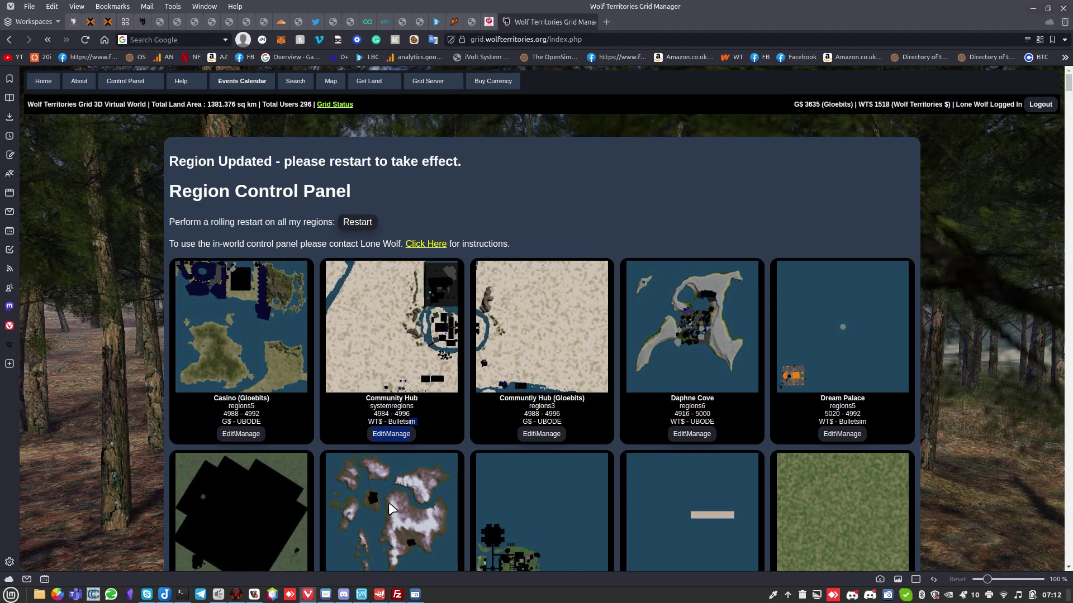
key(ctrl+f)
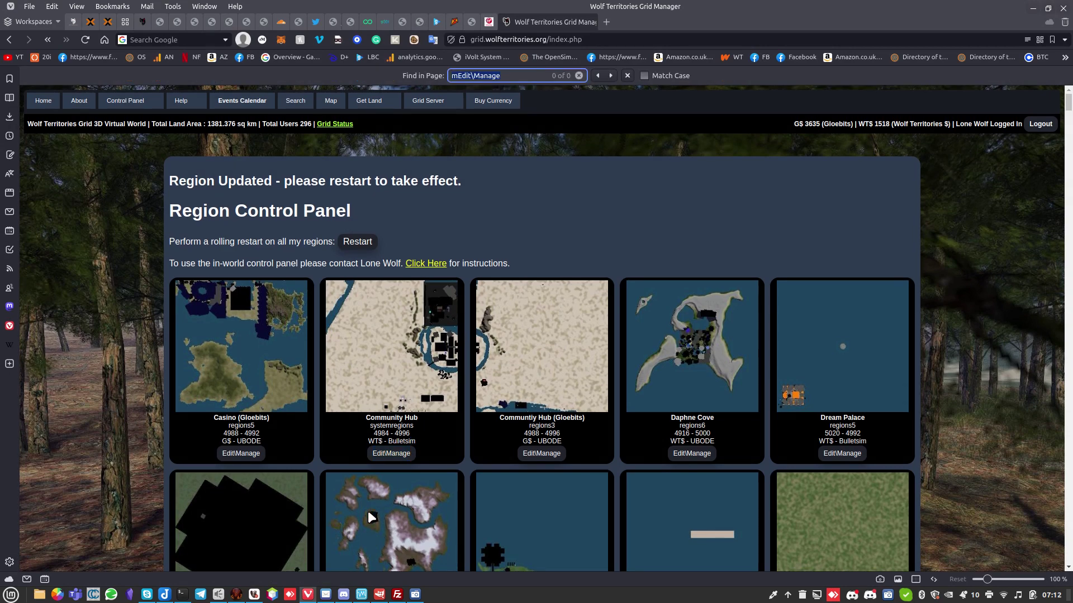
text(wt atla)
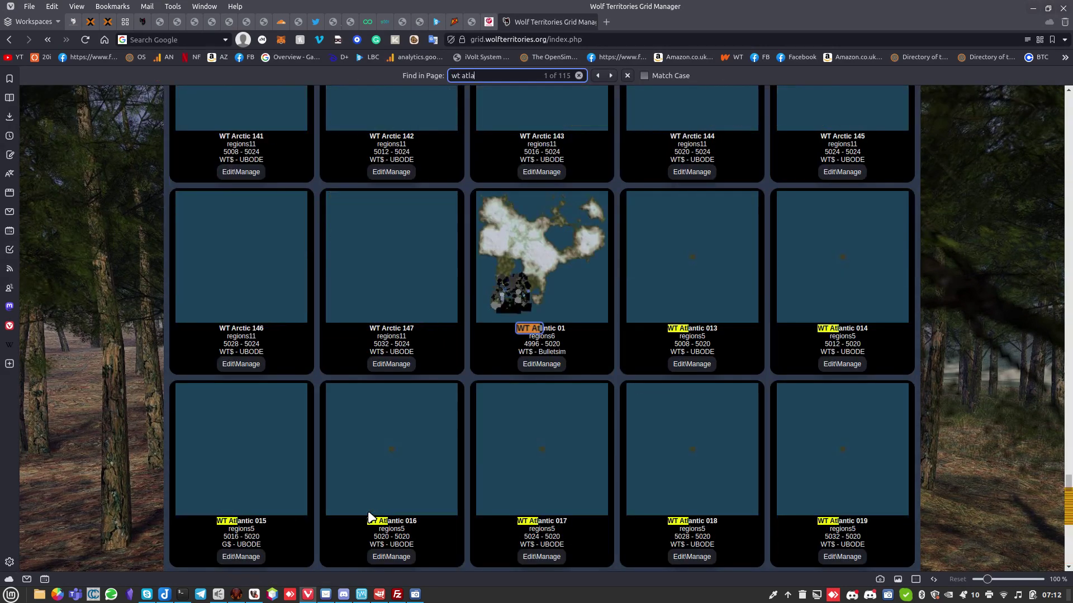
text(ntic 016)
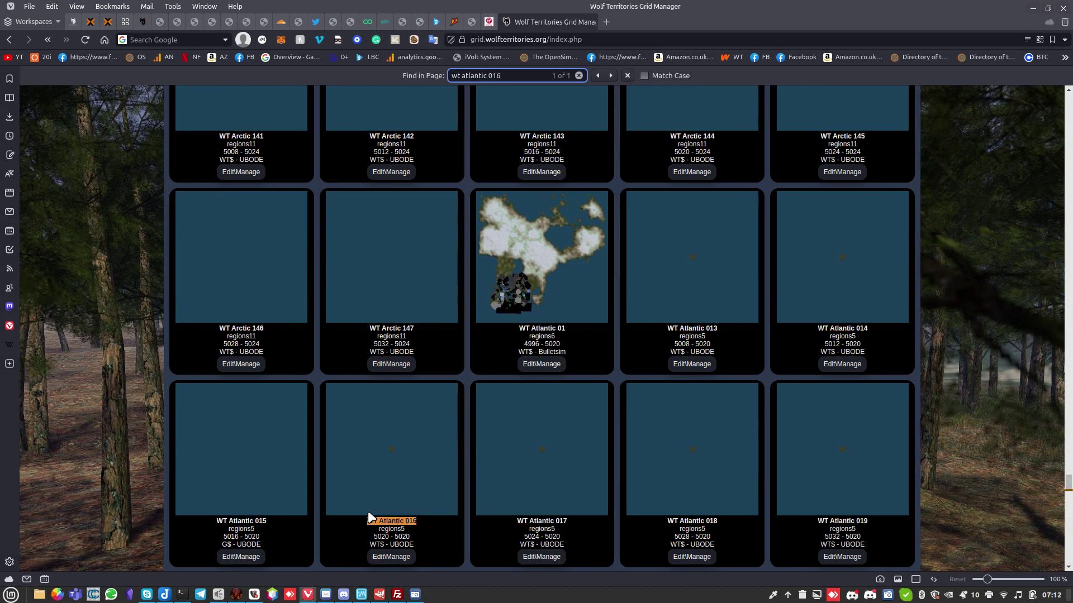
click(237, 595)
click(237, 595)
click(237, 595)
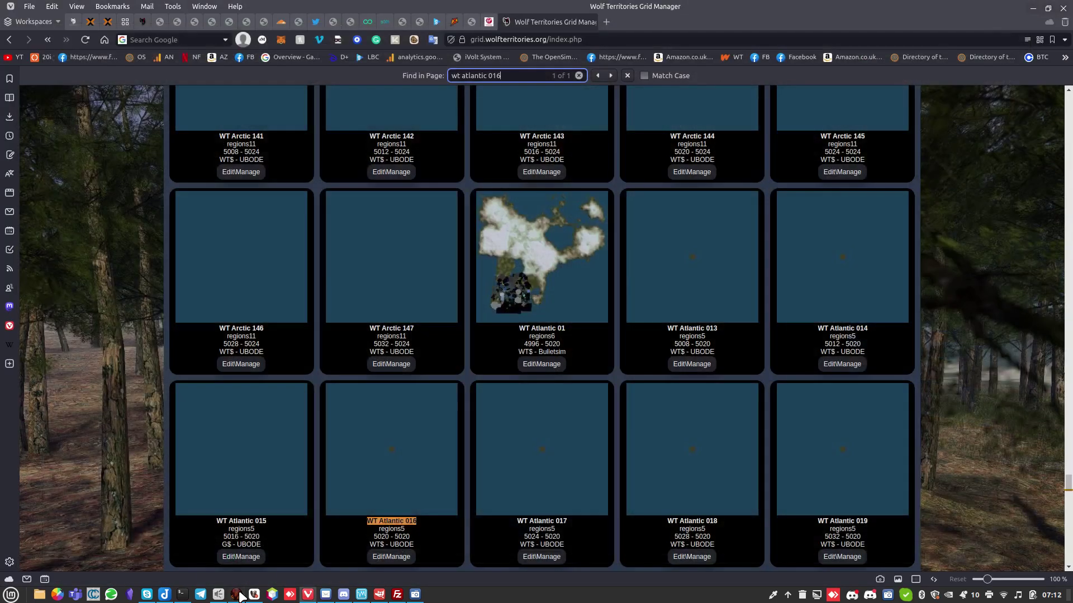
click(240, 595)
key(BackSpace)
key(BackSpace)
text(29)
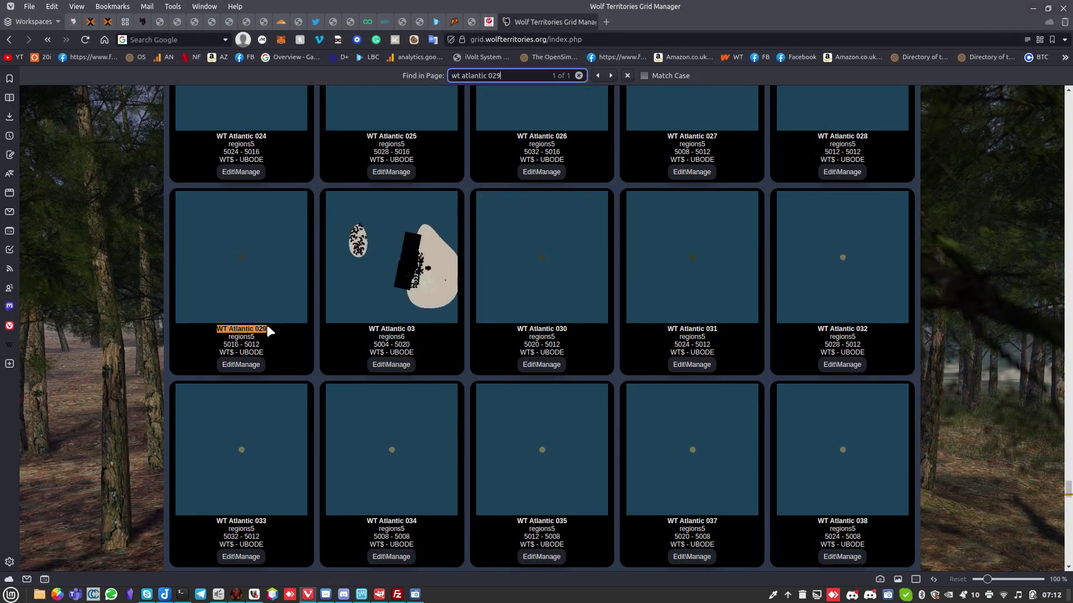
Open WT Atlantic 029's Edit\Manage page.
right_click(257, 356)
right_click(243, 369)
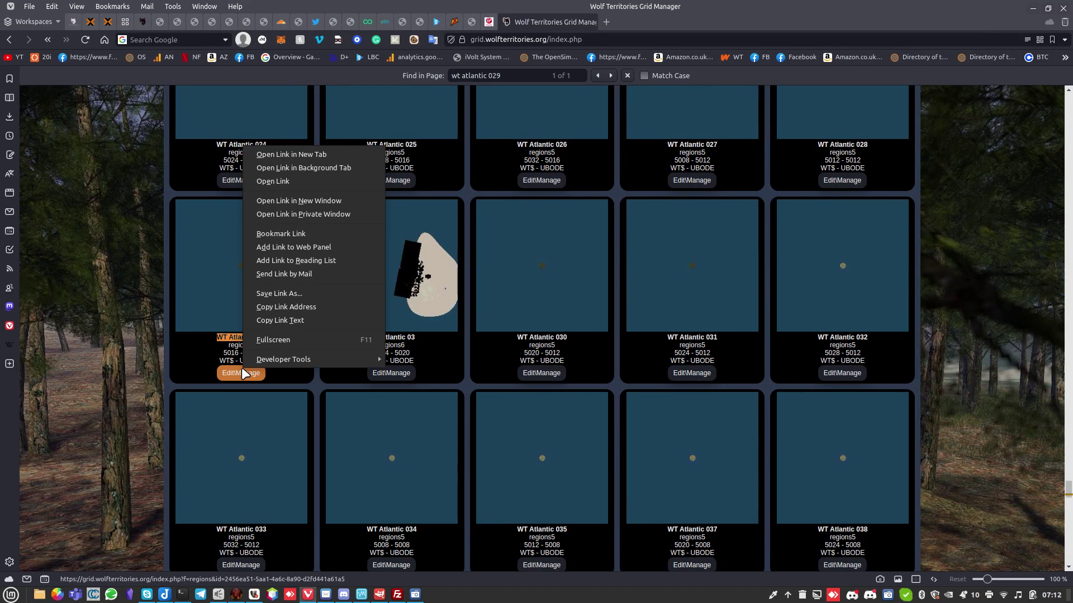
click(240, 371)
click(240, 372)
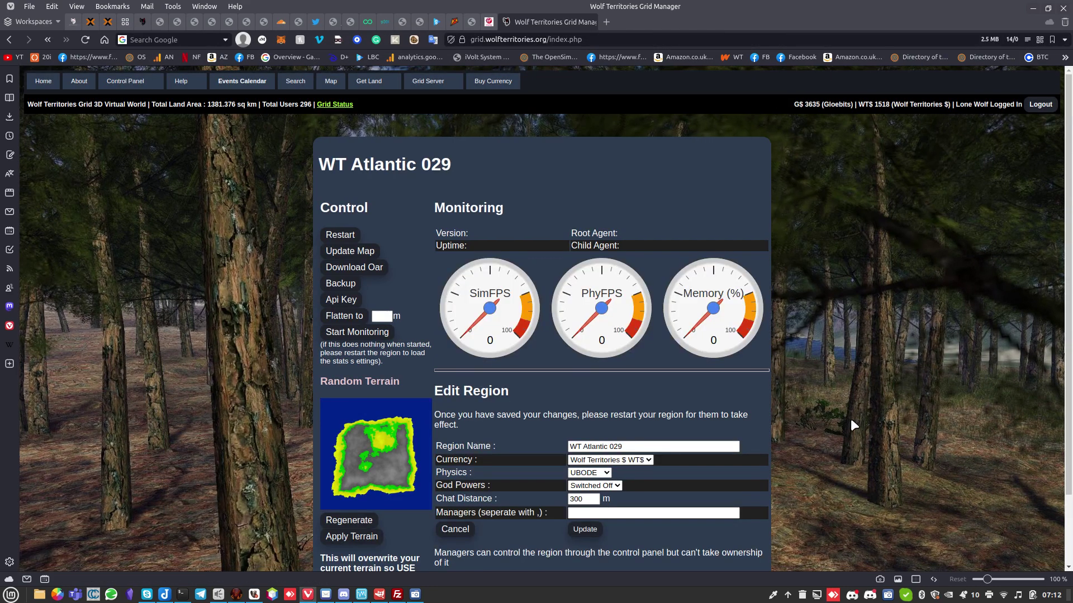
Request a map refresh for WT Atlantic 029 and acknowledge the alert.
scroll(850, 420, down, 3)
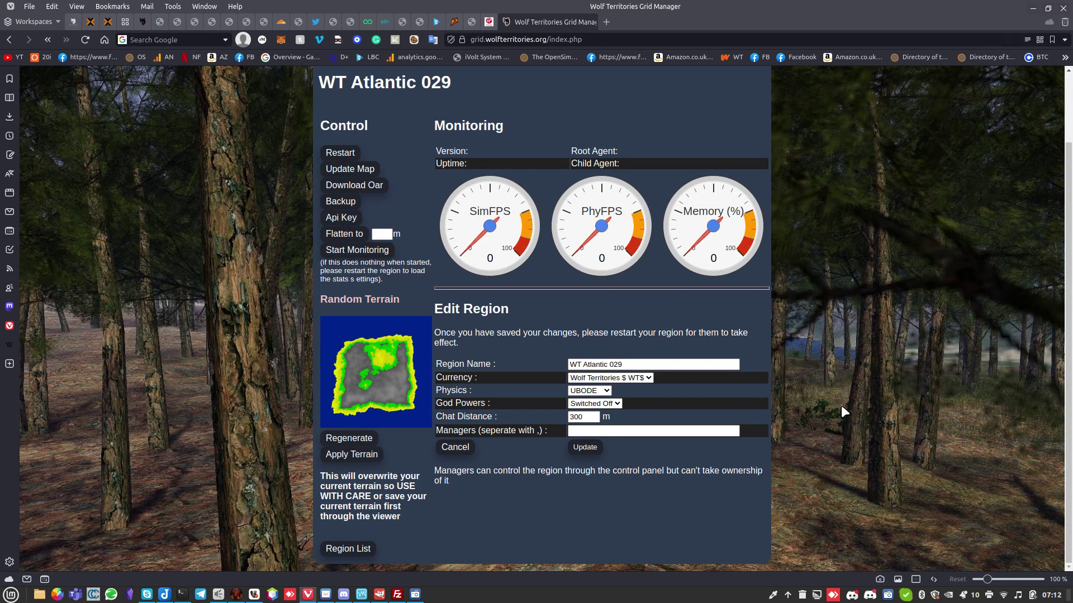
click(369, 170)
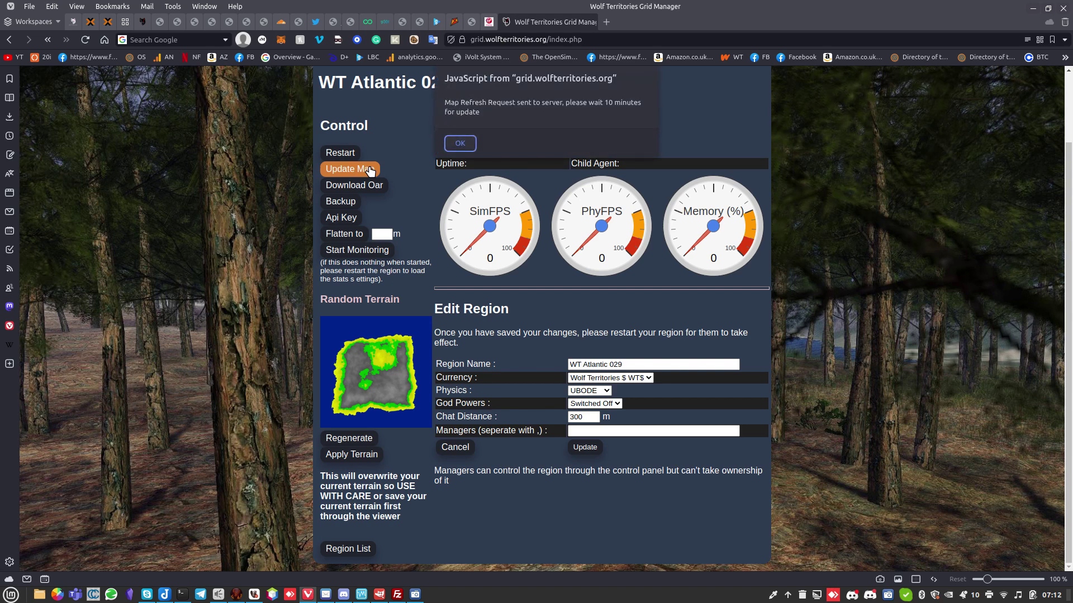
click(457, 144)
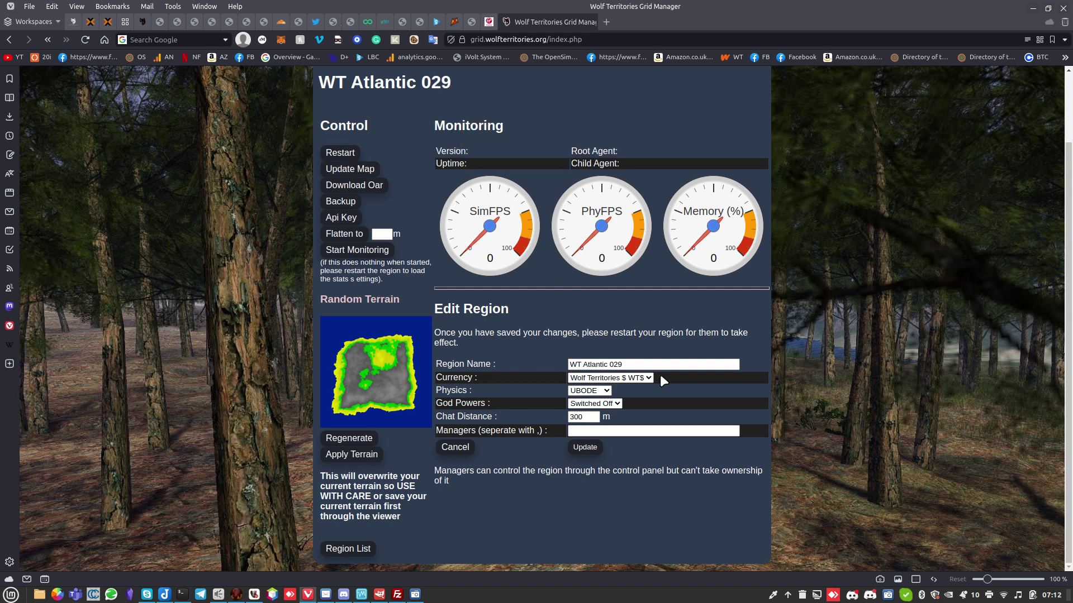
Switch the region's physics engine from UBODE to BulletSim and save the settings.
click(607, 391)
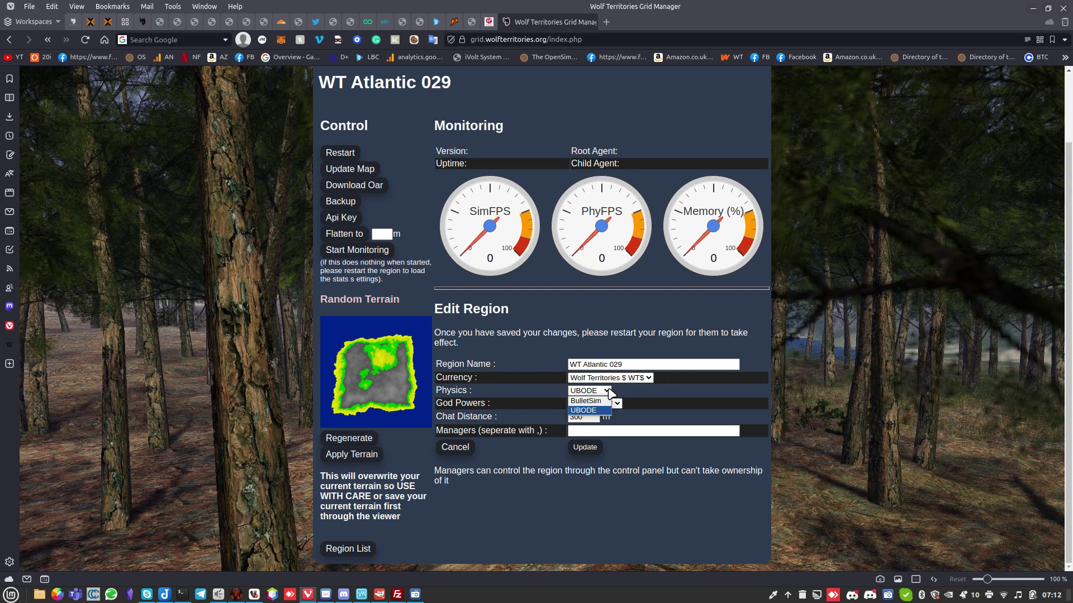
click(609, 400)
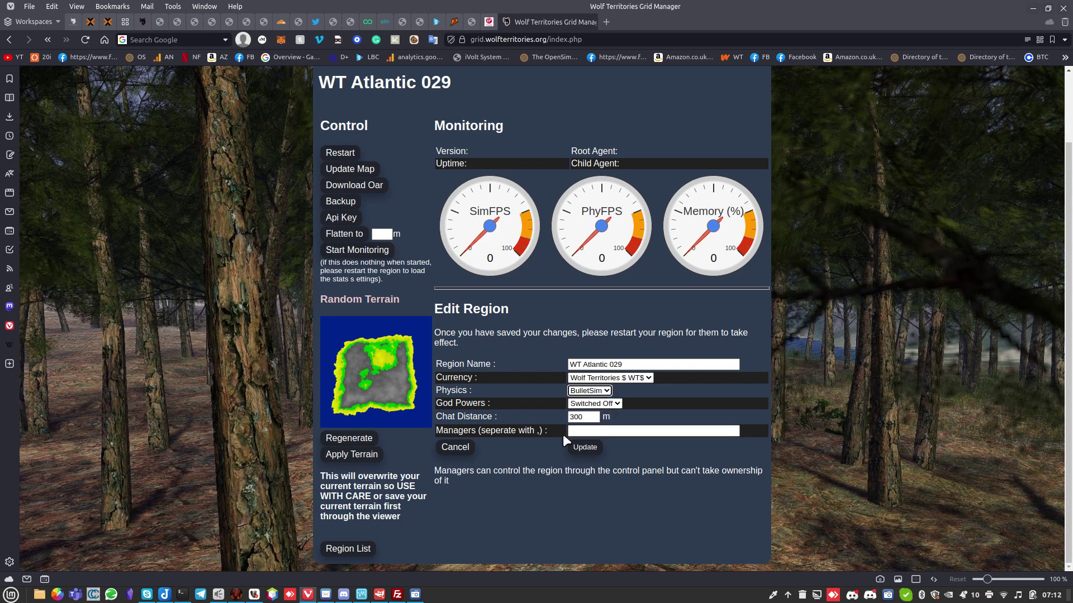
click(582, 447)
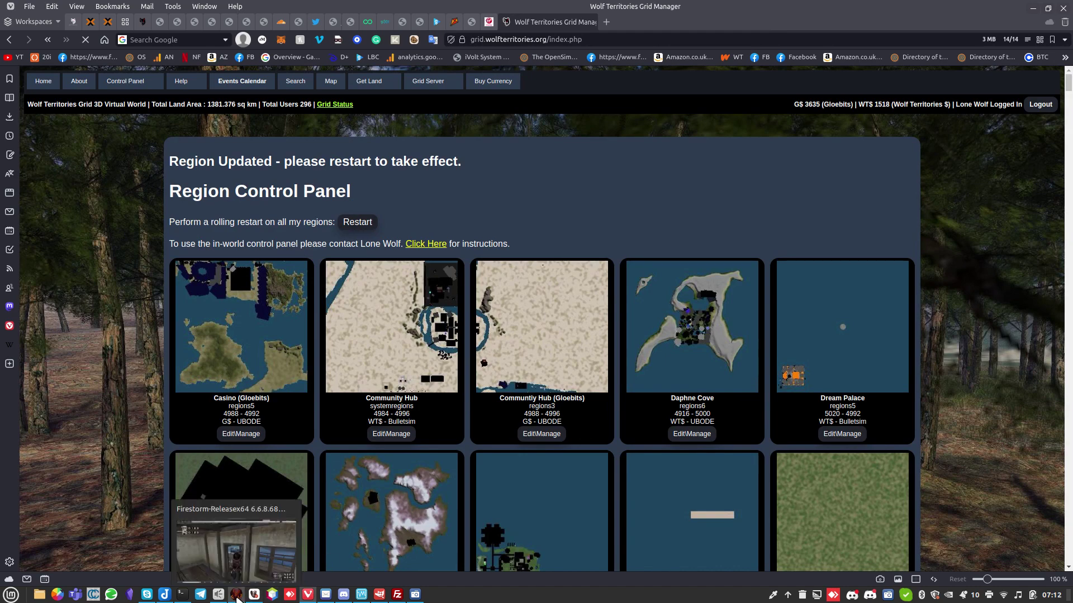
click(236, 594)
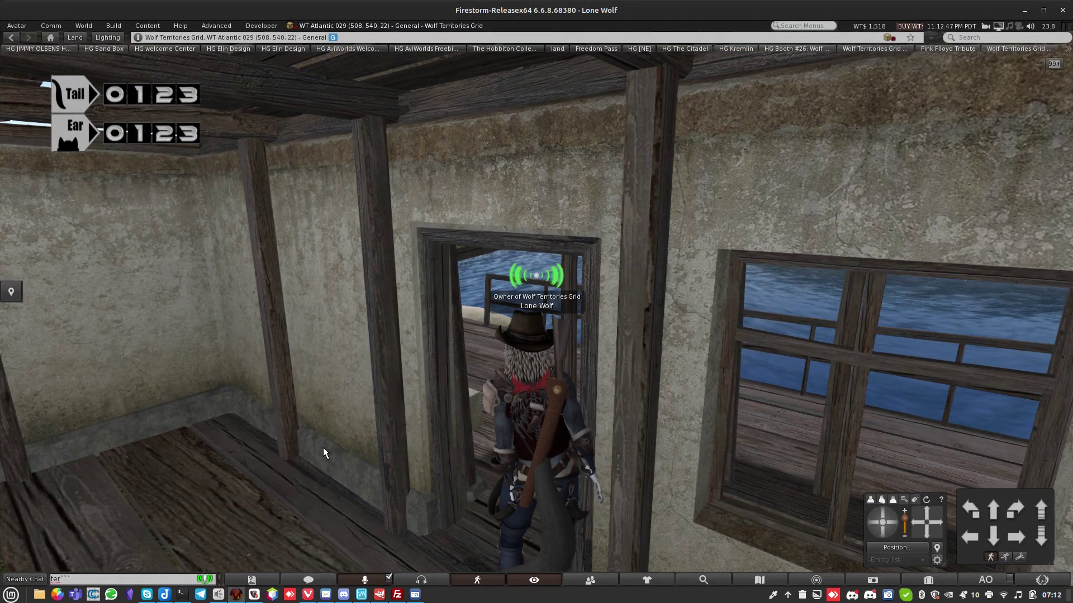
Walk the avatar out through the hut's doorway onto the deck.
key(Up)
key(Left)
key(Up)
key(Left)
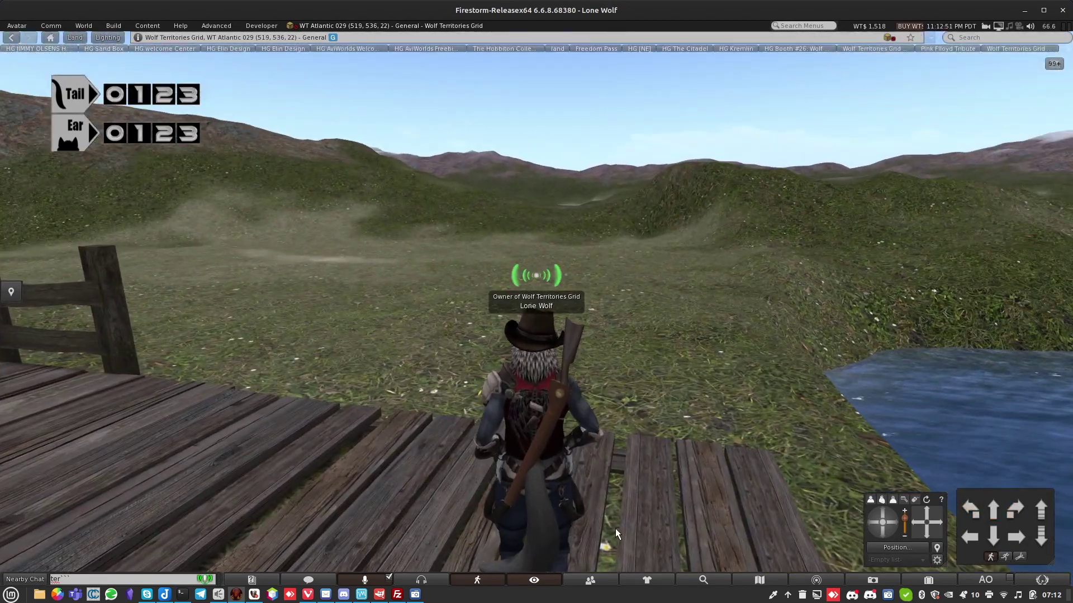
Find 'tree' in the inventory and plant FG - Tree Arbre on the grass beside the deck.
click(947, 580)
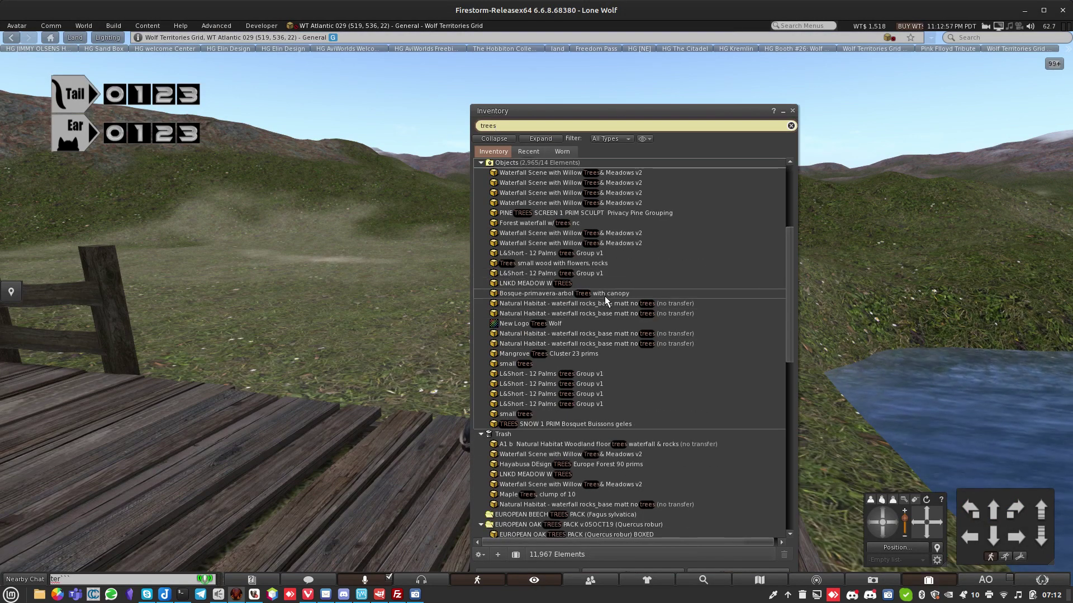
key(BackSpace)
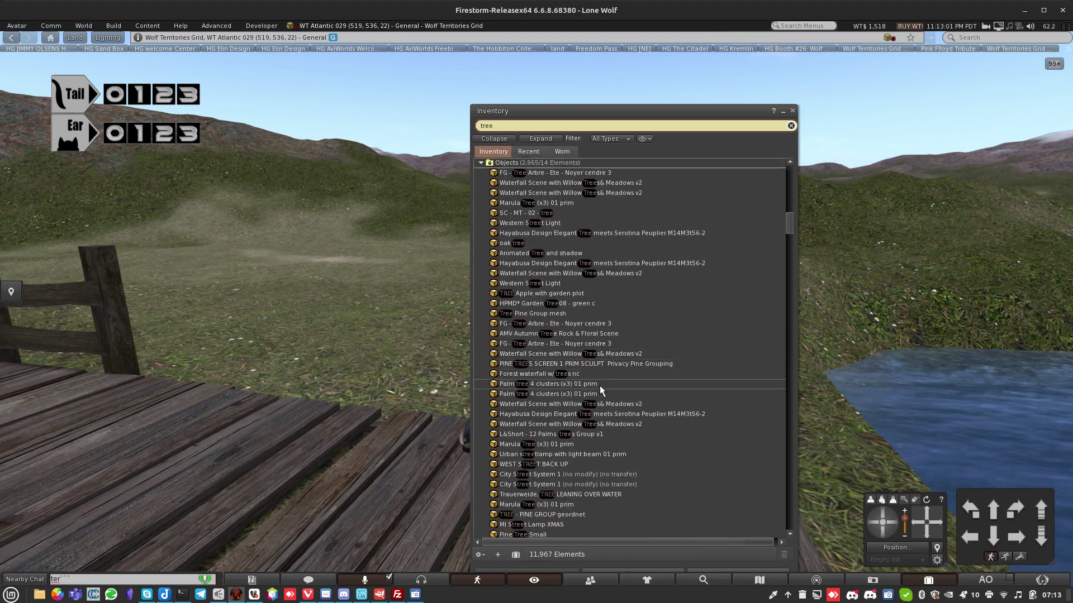
scroll(599, 385, up, 3)
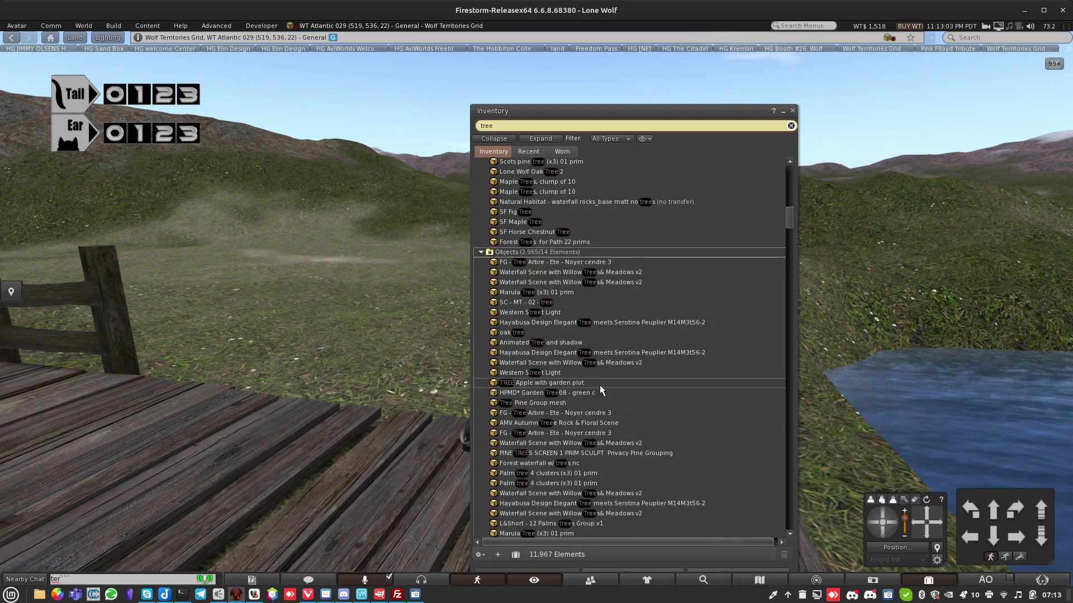
click(570, 256)
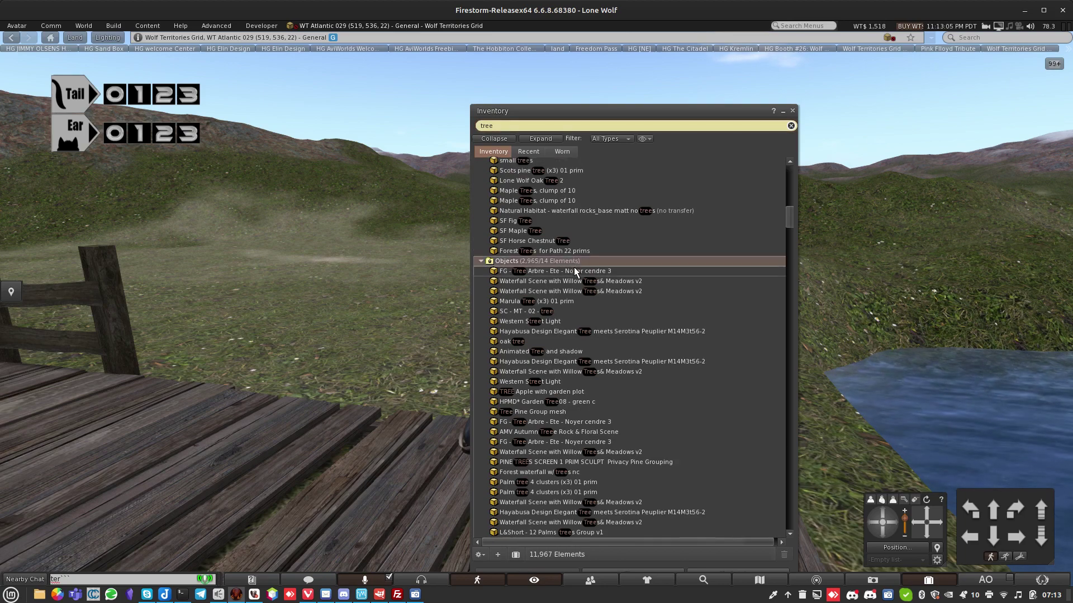
drag(575, 271, 265, 291)
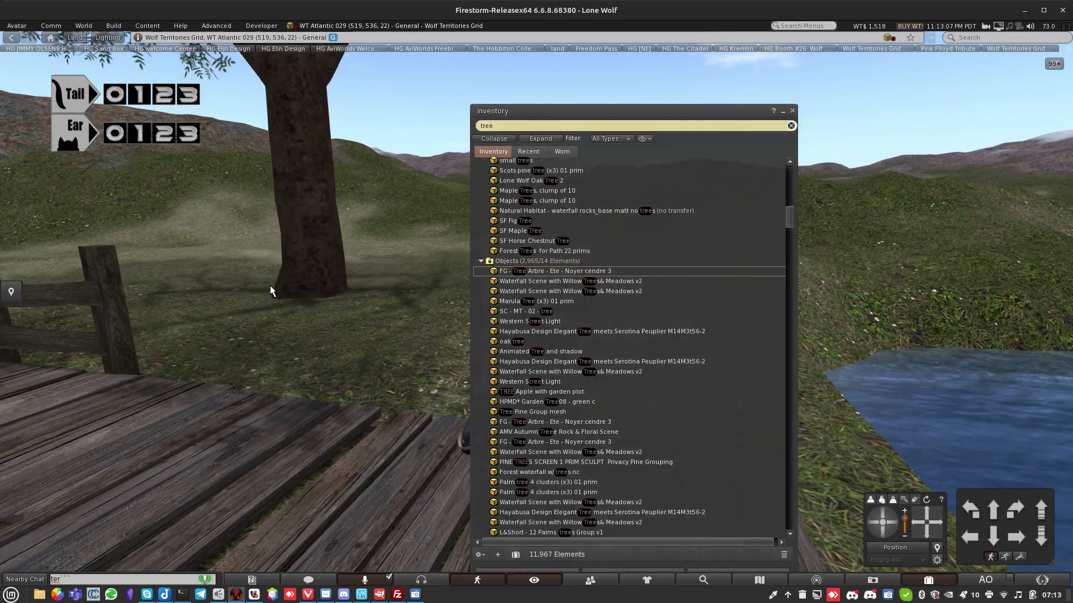
key(Escape)
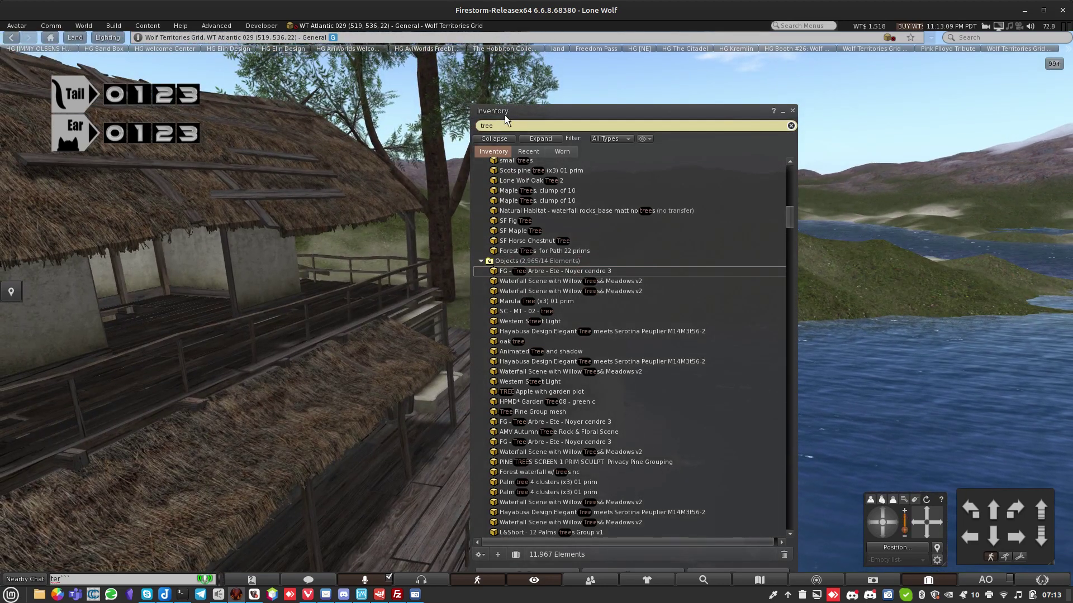
click(790, 110)
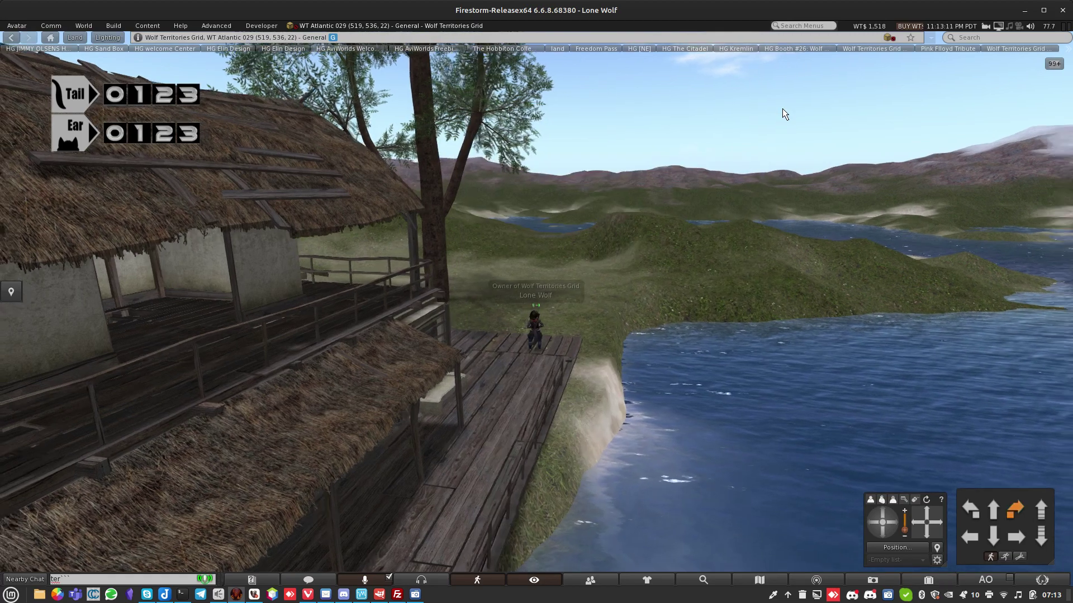
Walk along the deck, zoom out over the island, and bring up the Build tools.
key(Up)
key(Right)
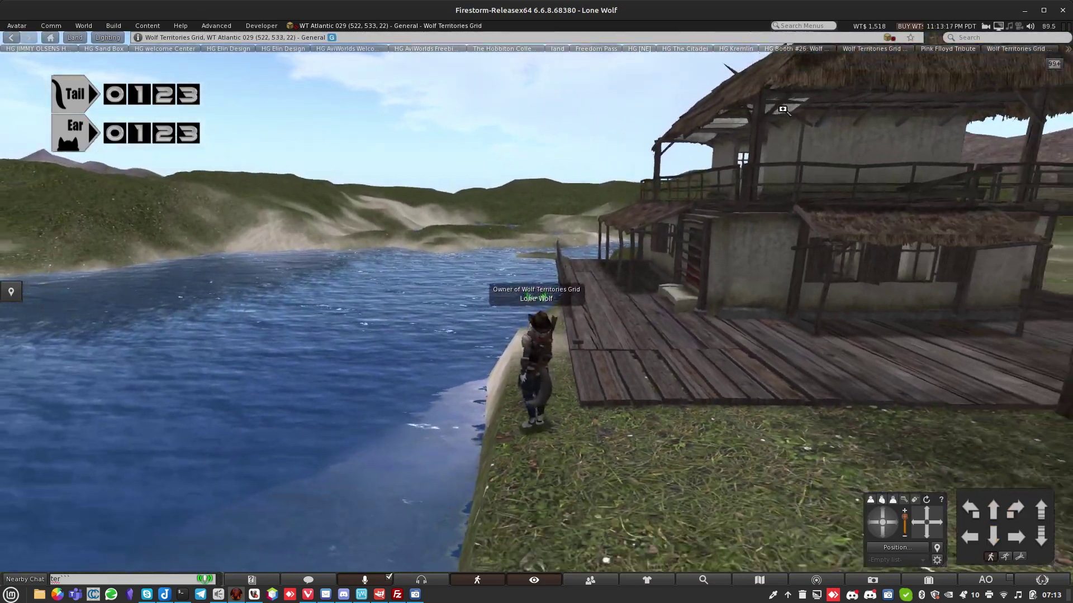
scroll(783, 109, down, 10)
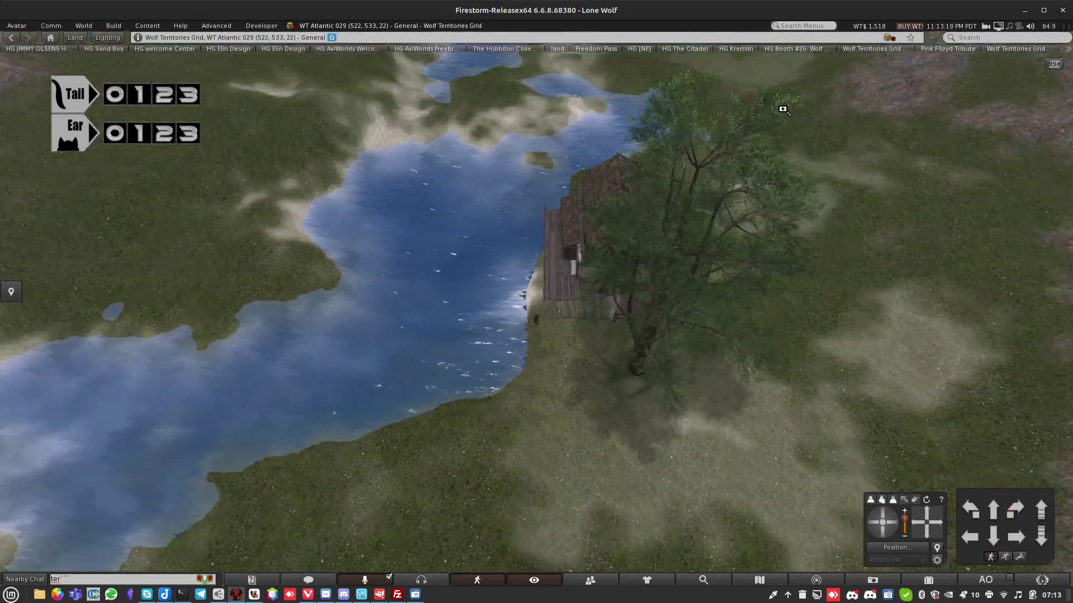
scroll(783, 109, down, 10)
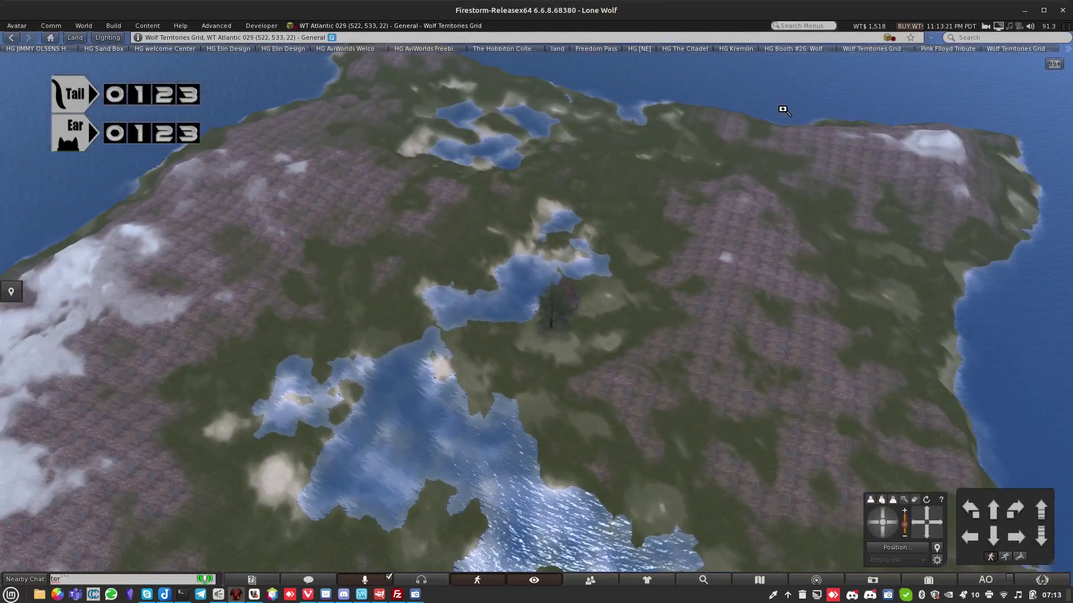
scroll(782, 109, up, 5)
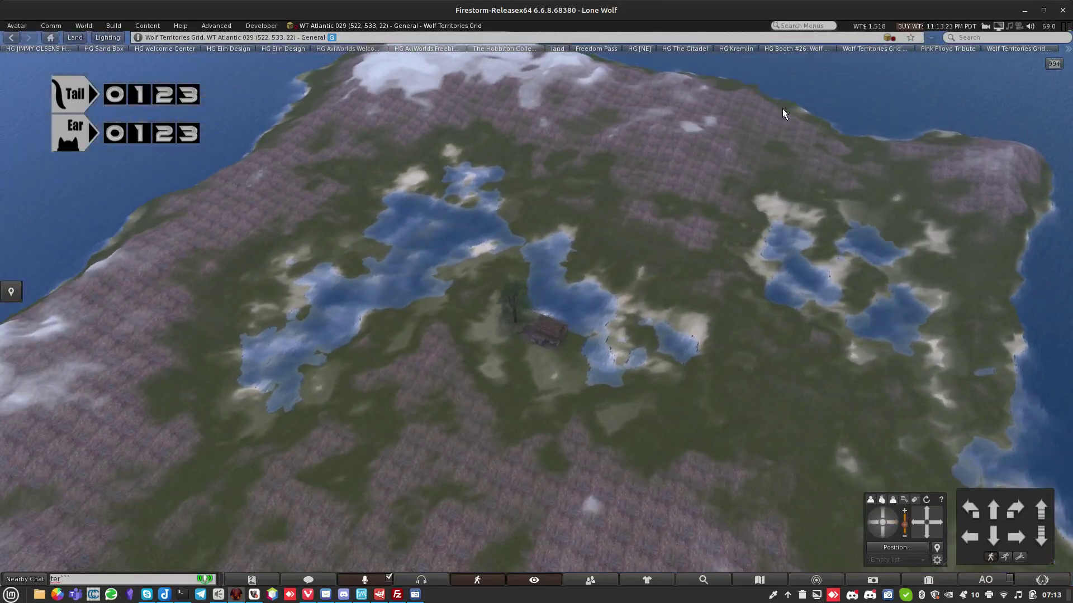
key(ctrl+b)
Lower the terrain from the inland lake to the coast to carve a water channel.
click(865, 148)
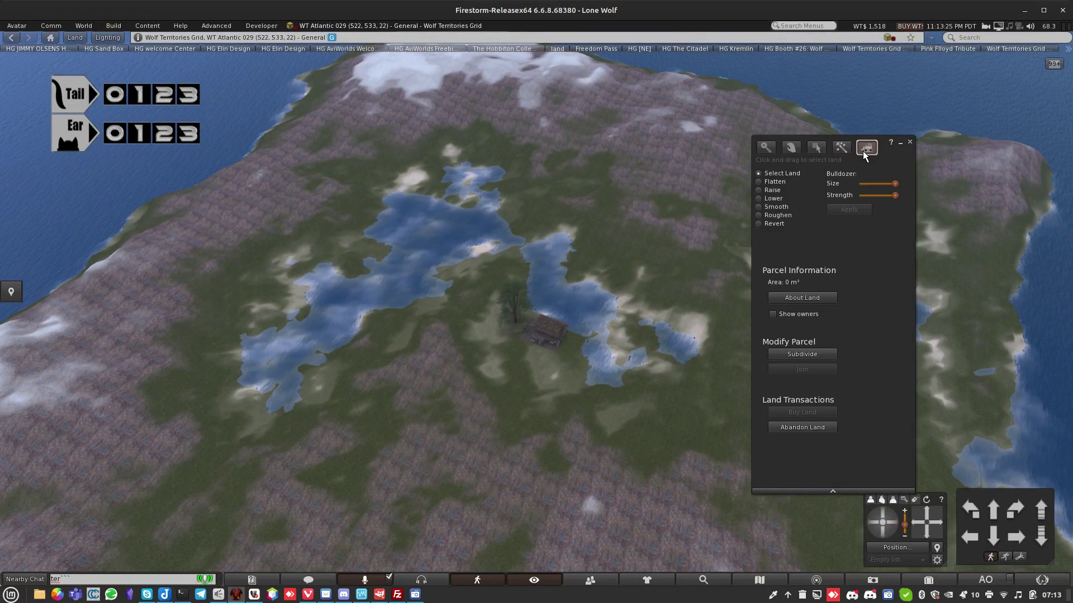
click(773, 182)
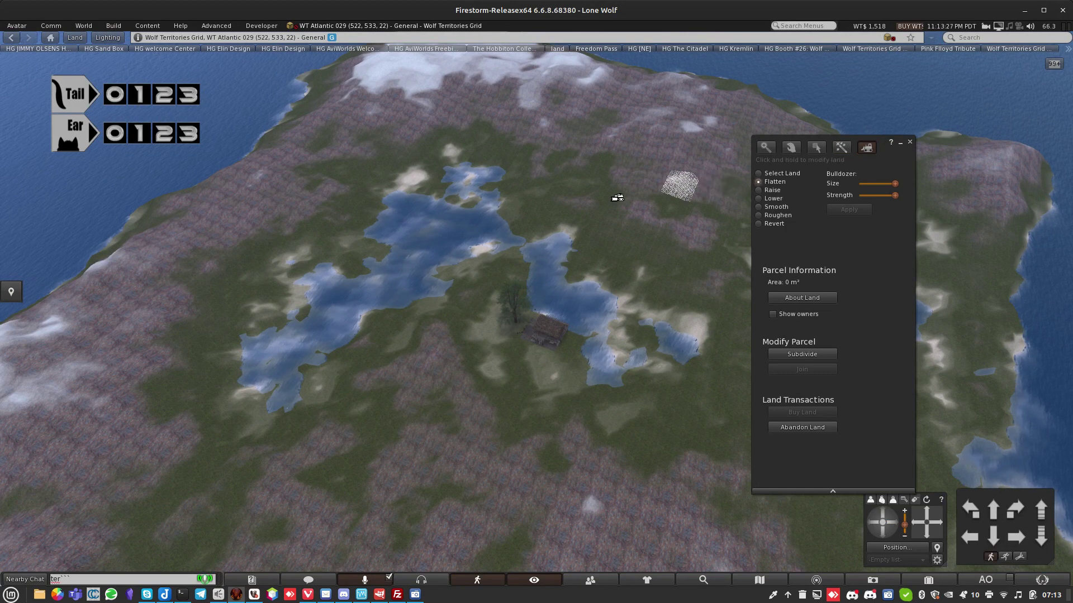
key(Escape)
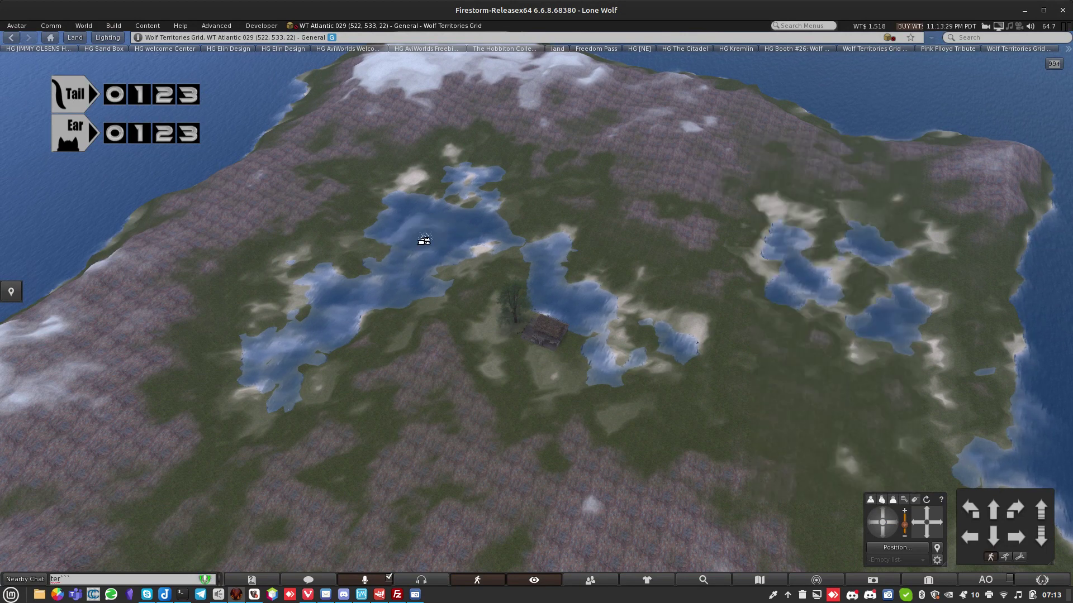
mouse_move(412, 226)
mouse_down()
mouse_move(328, 168)
mouse_move(244, 163)
mouse_move(223, 151)
mouse_move(243, 165)
mouse_move(281, 150)
mouse_move(359, 170)
mouse_move(291, 135)
mouse_move(269, 133)
mouse_move(226, 169)
mouse_up()
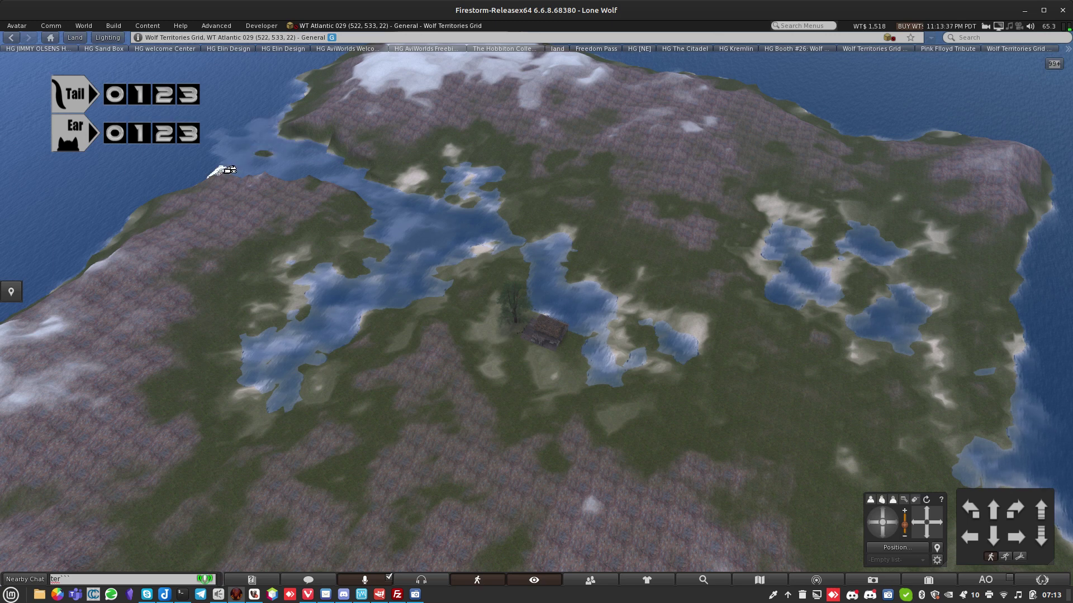
mouse_move(295, 171)
mouse_down()
mouse_move(388, 220)
mouse_move(451, 211)
mouse_move(485, 191)
mouse_move(484, 229)
mouse_up()
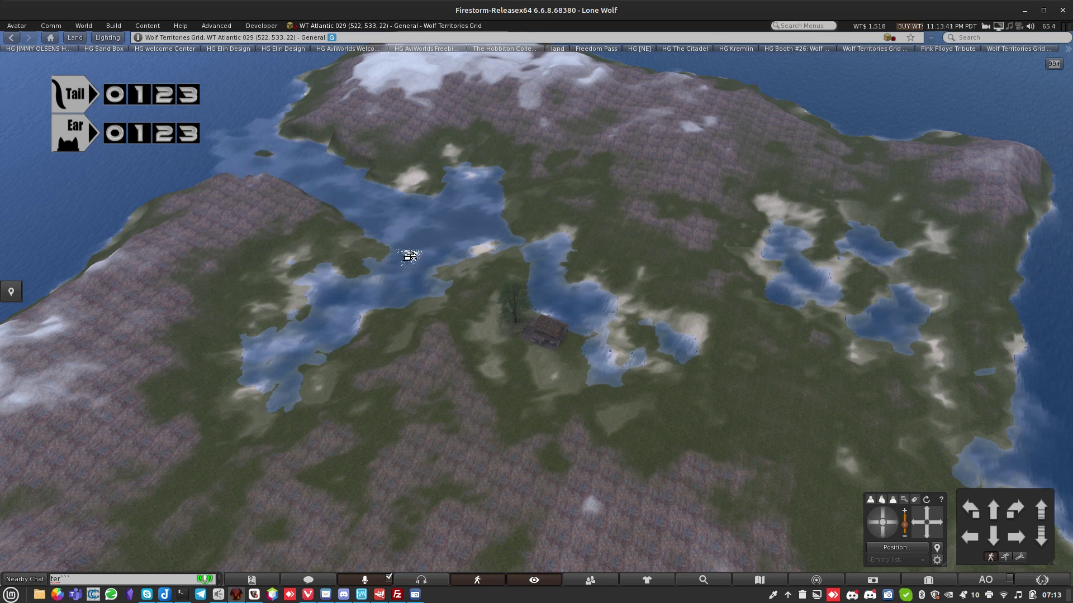
drag(409, 256, 424, 243)
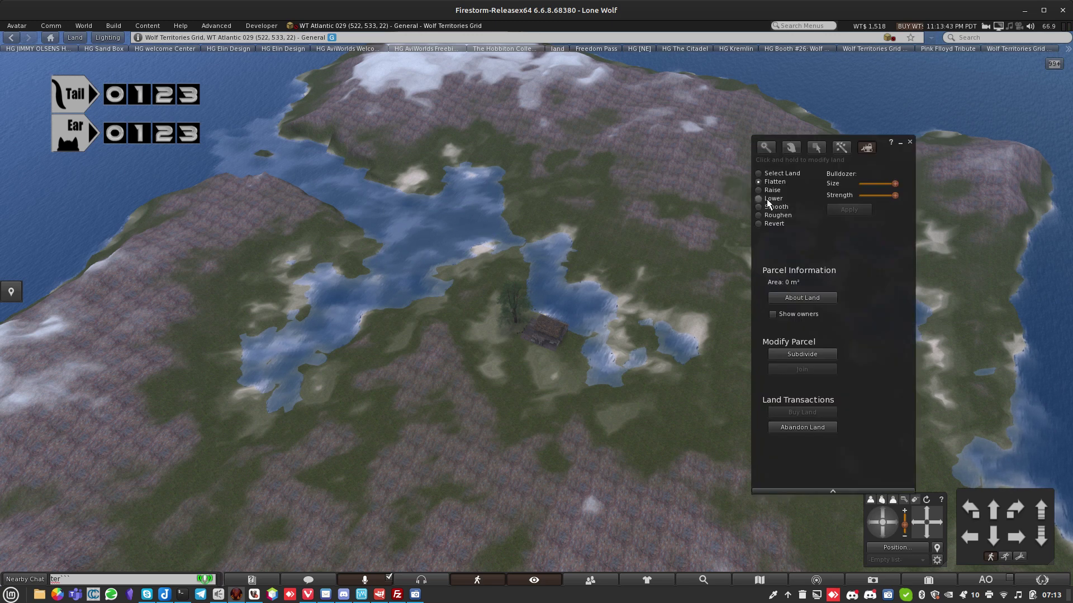
mouse_move(457, 203)
mouse_down()
mouse_move(450, 182)
mouse_move(376, 168)
mouse_move(327, 143)
mouse_move(257, 144)
mouse_move(231, 163)
mouse_move(290, 184)
mouse_move(335, 220)
mouse_move(366, 260)
mouse_move(347, 278)
mouse_move(376, 222)
mouse_move(392, 229)
mouse_up()
Walk the avatar toward the hills and turn to view the lake and channel.
key(Escape)
key(Left)
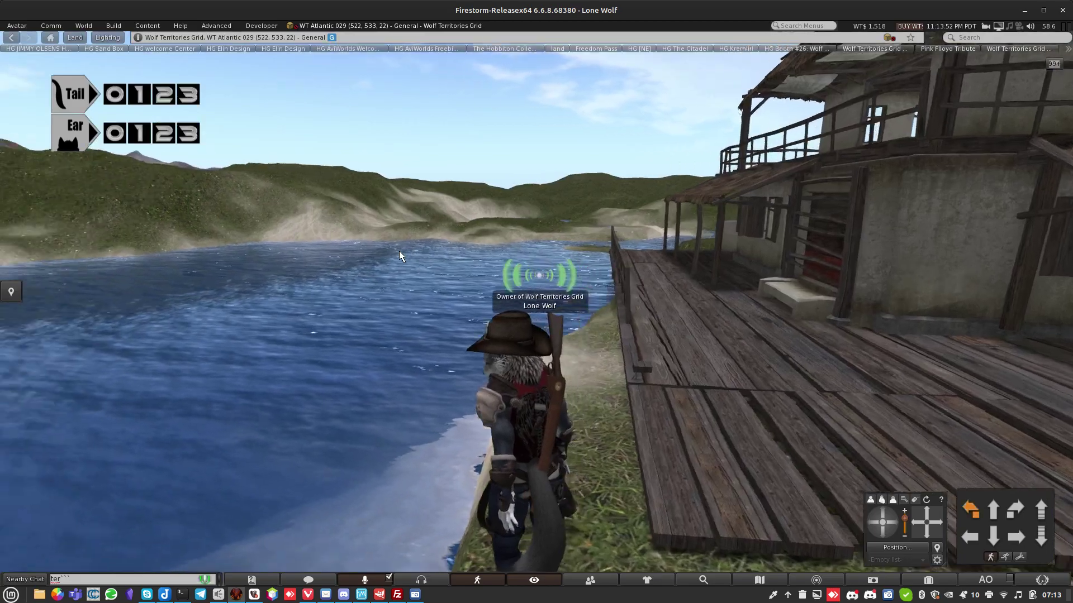
key(Up)
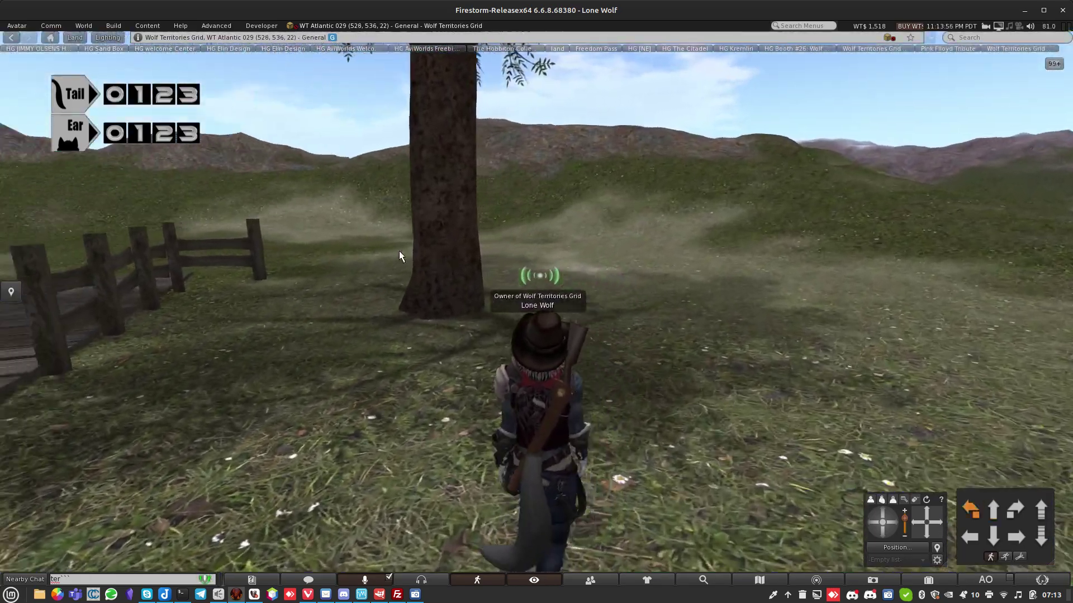
key(Left)
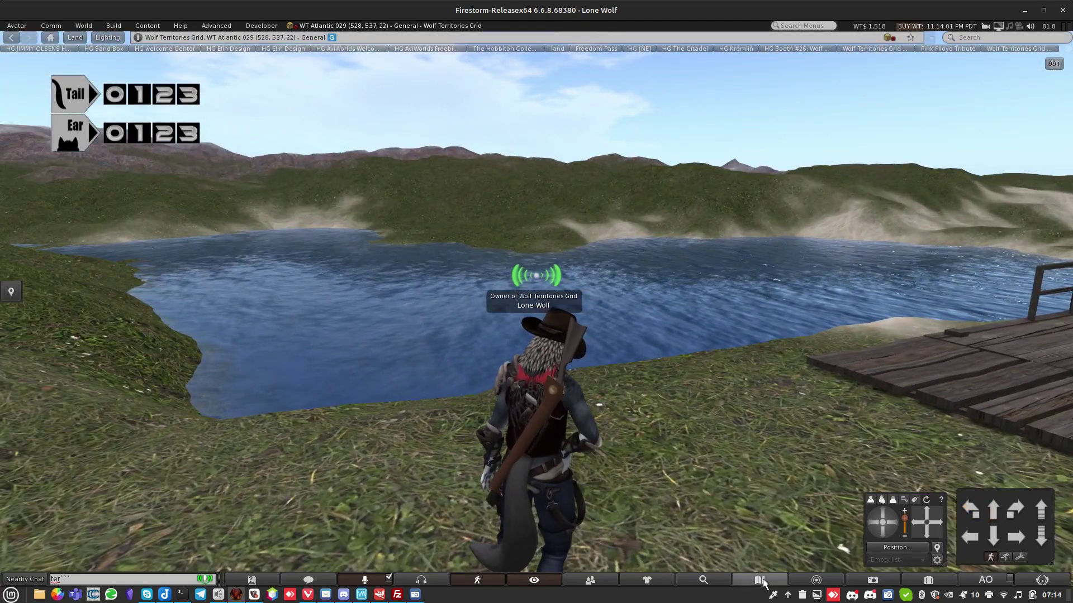
click(762, 581)
click(761, 582)
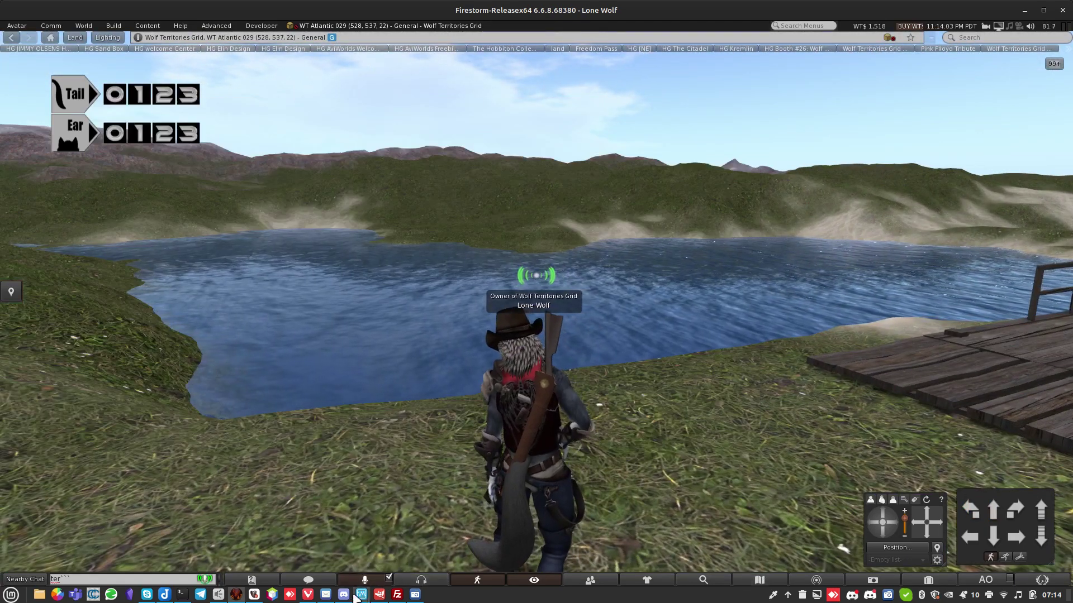
Open the Upload Oar File form from the grid manager's Control Panel.
mouse_move(316, 598)
click(316, 598)
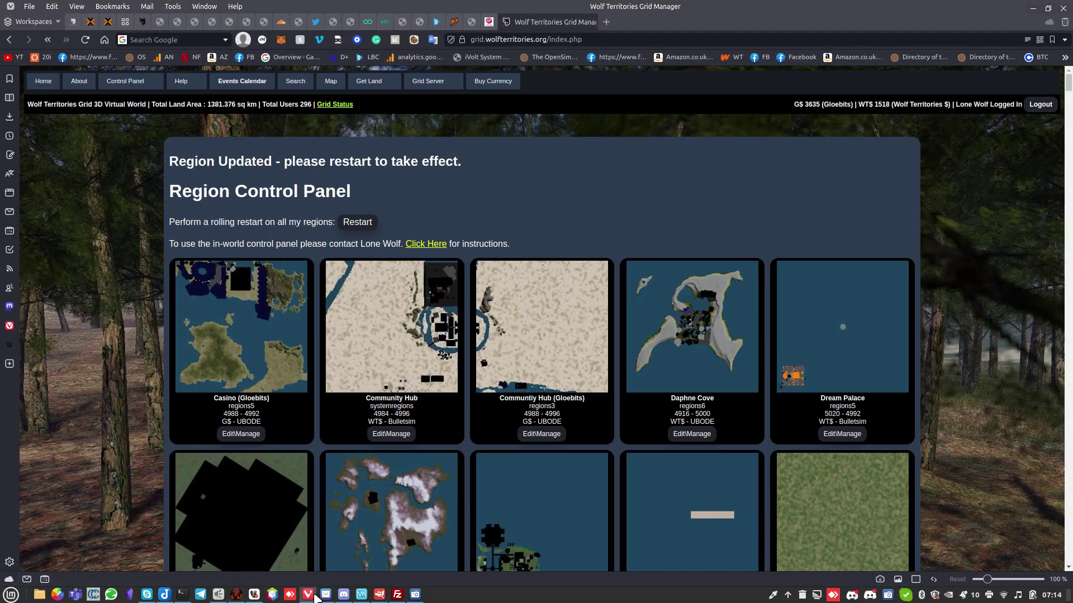
mouse_move(150, 89)
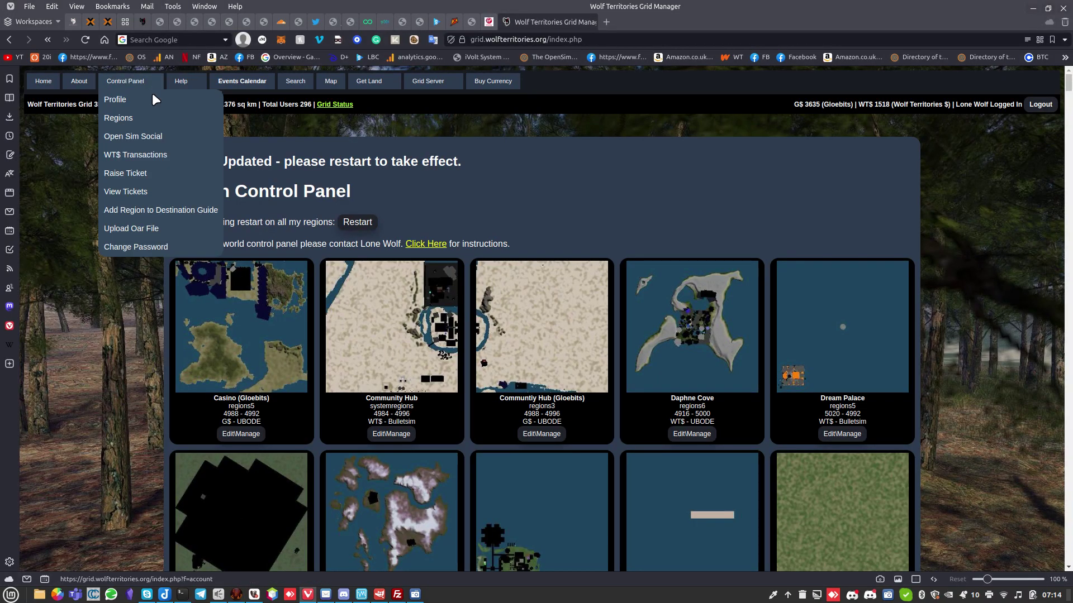
click(152, 229)
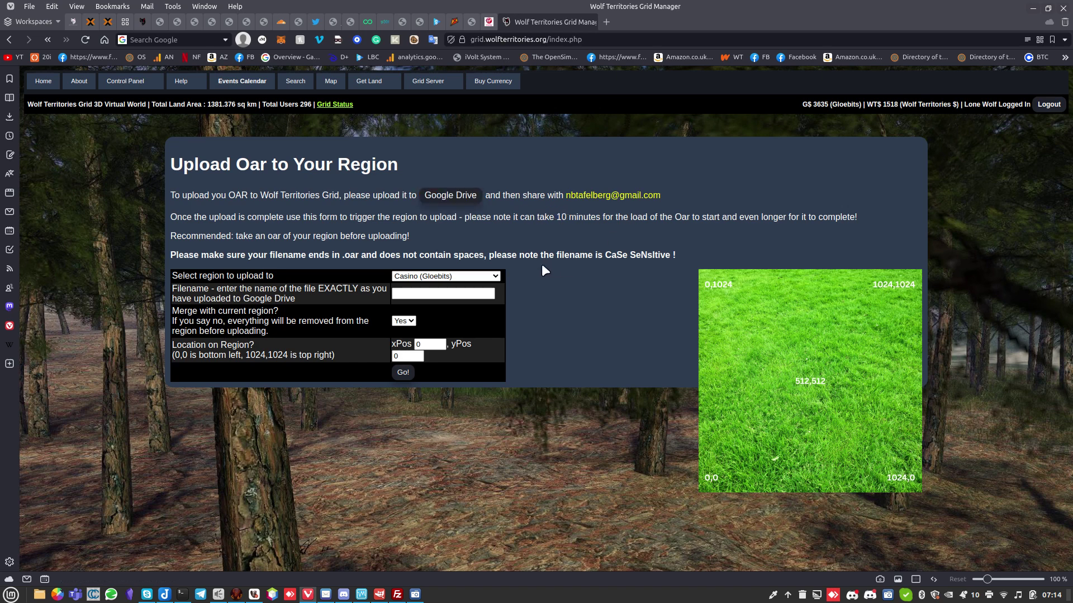
Select WT Atlantic 05 as the target region for the OAR upload.
click(494, 276)
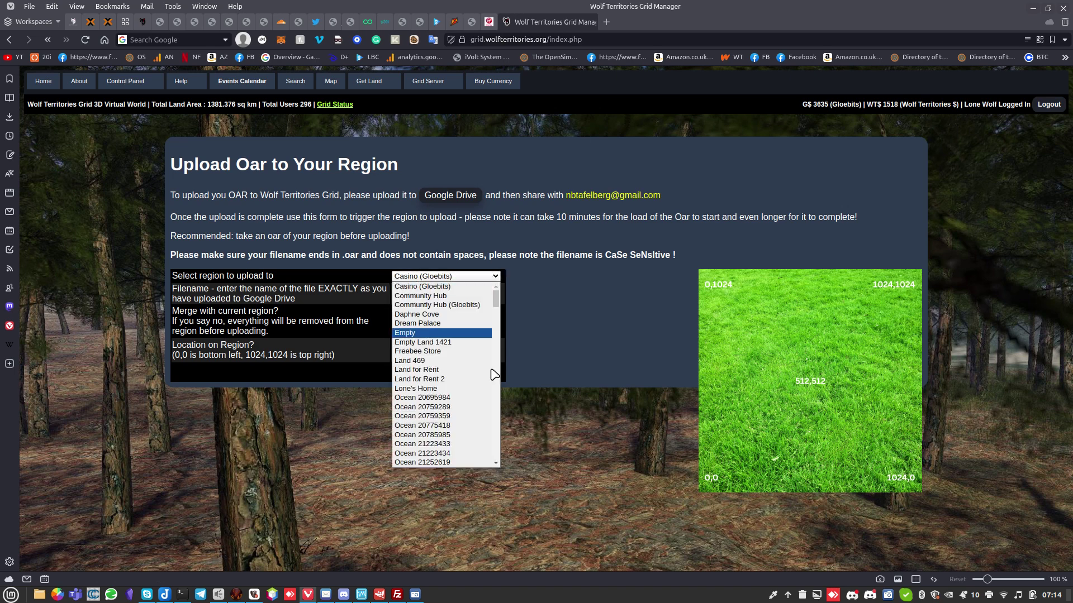
scroll(493, 458, down, 10)
scroll(492, 458, down, 12)
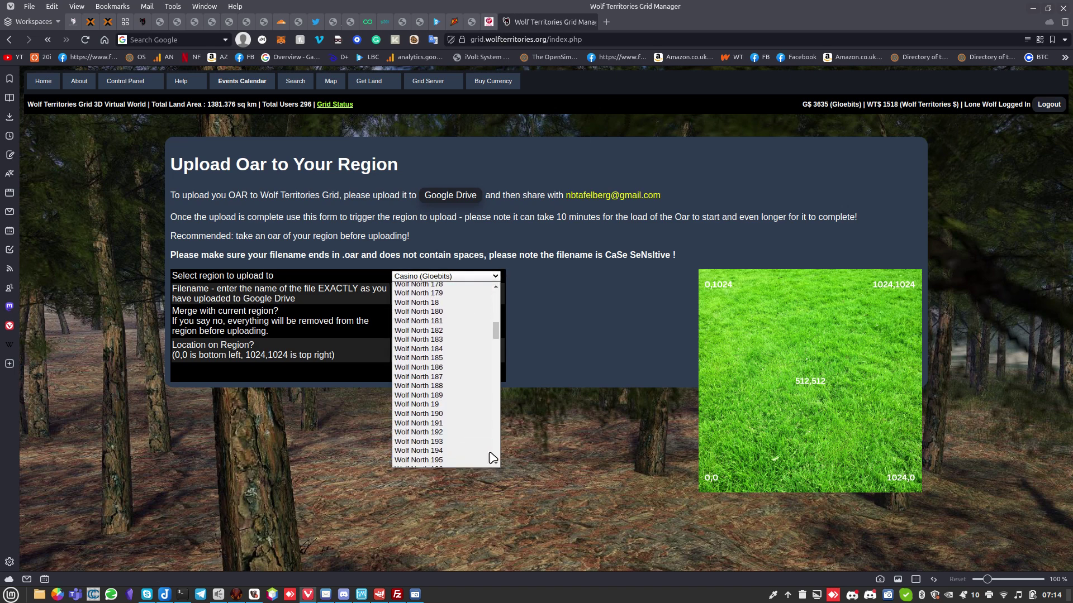
drag(496, 334, 499, 432)
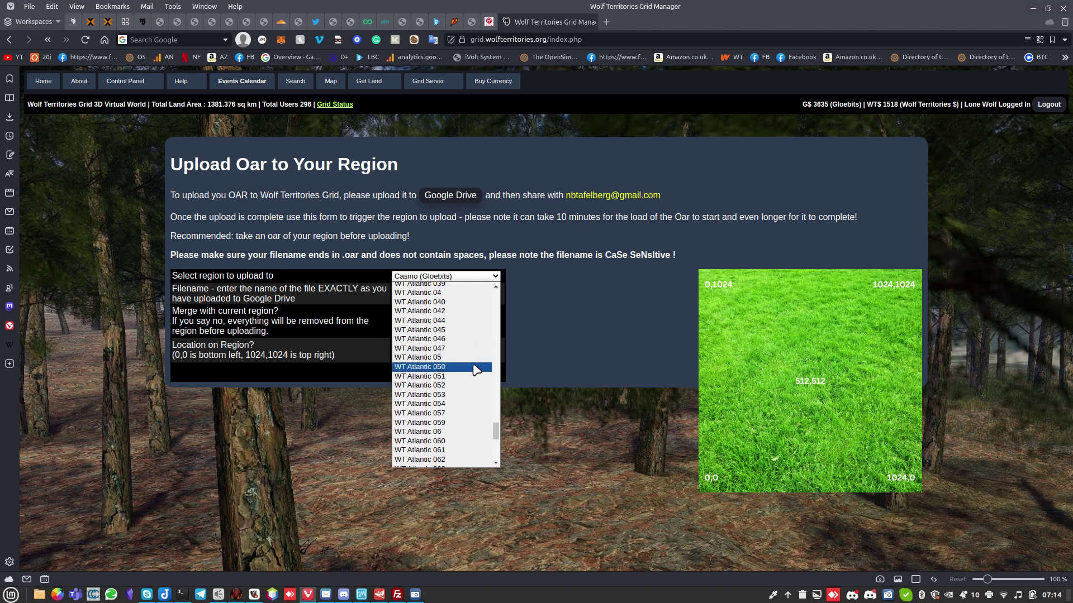
click(479, 369)
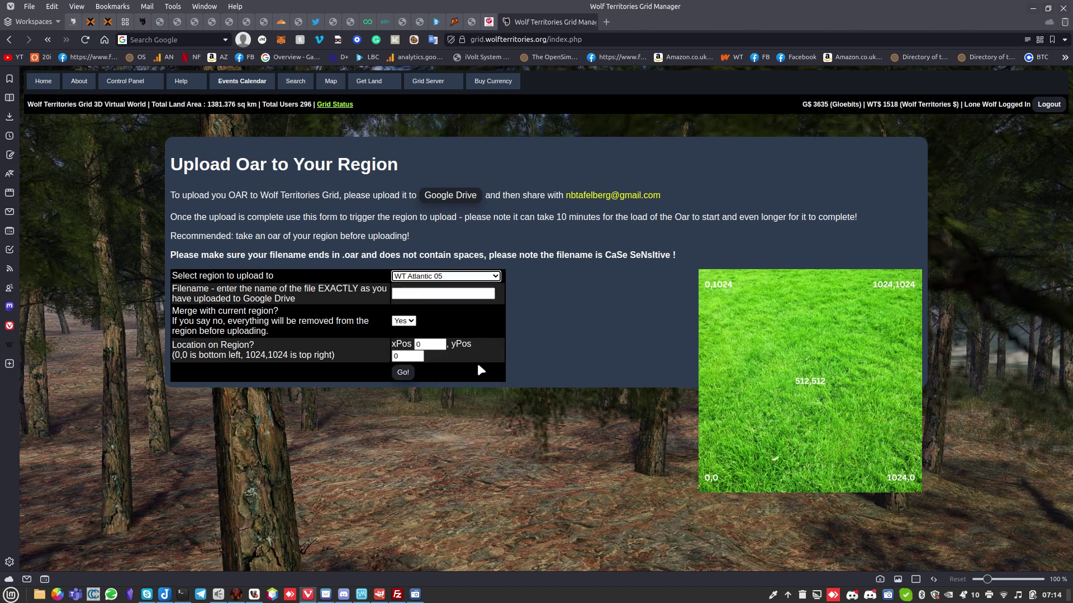
Keep Merge with current region set to Yes after briefly trying No.
click(462, 294)
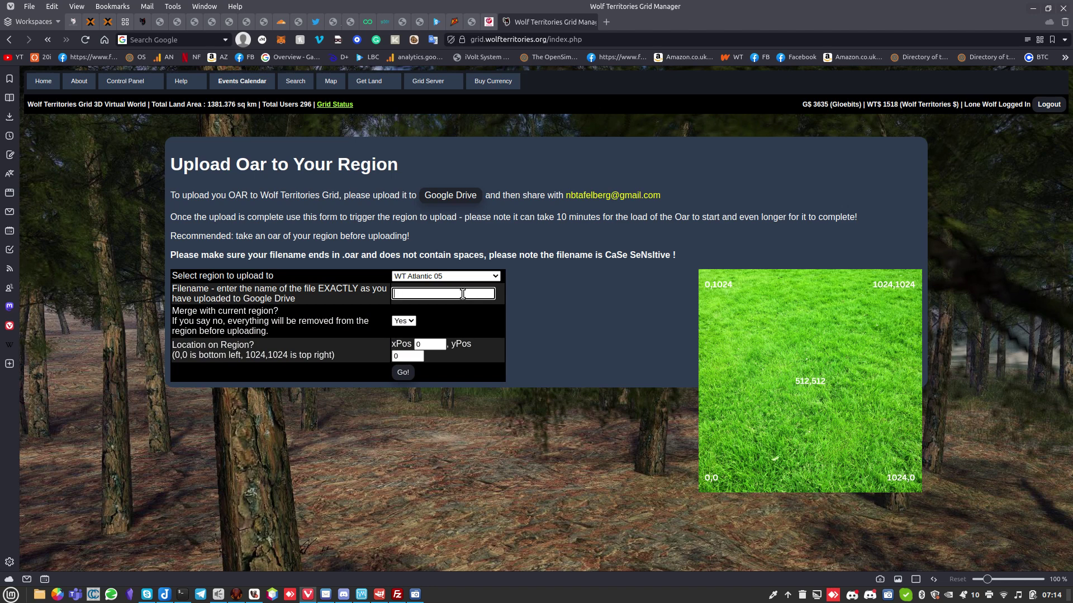
click(413, 322)
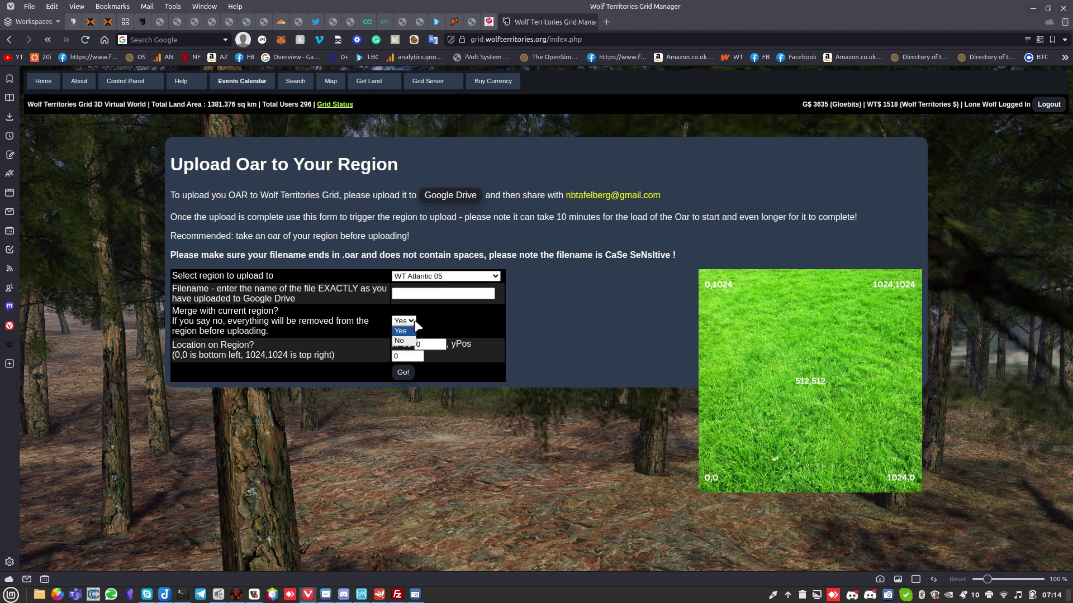
click(416, 342)
click(414, 331)
click(237, 595)
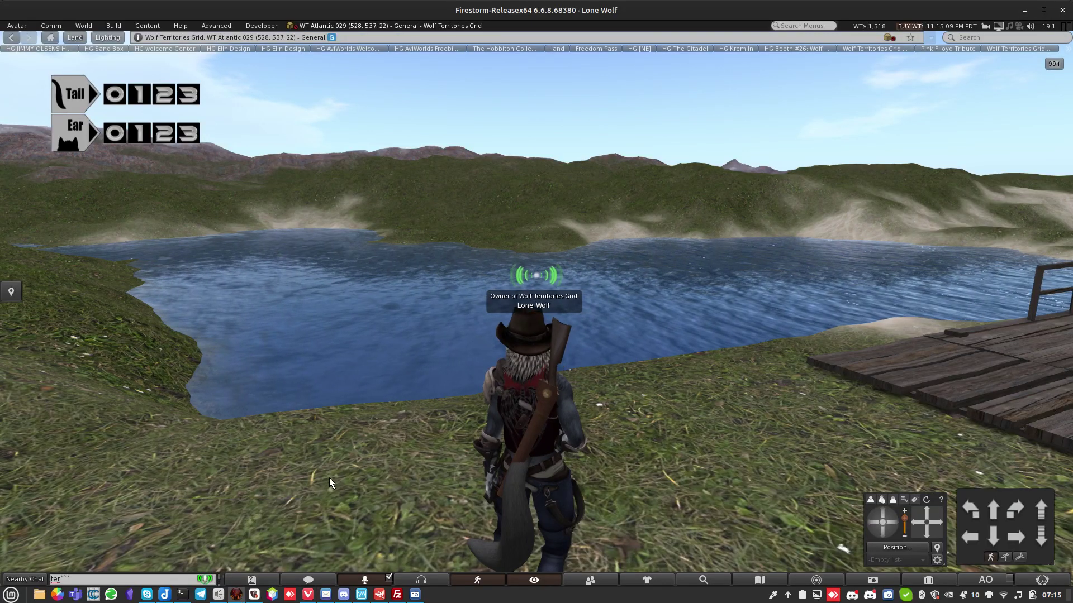
click(743, 578)
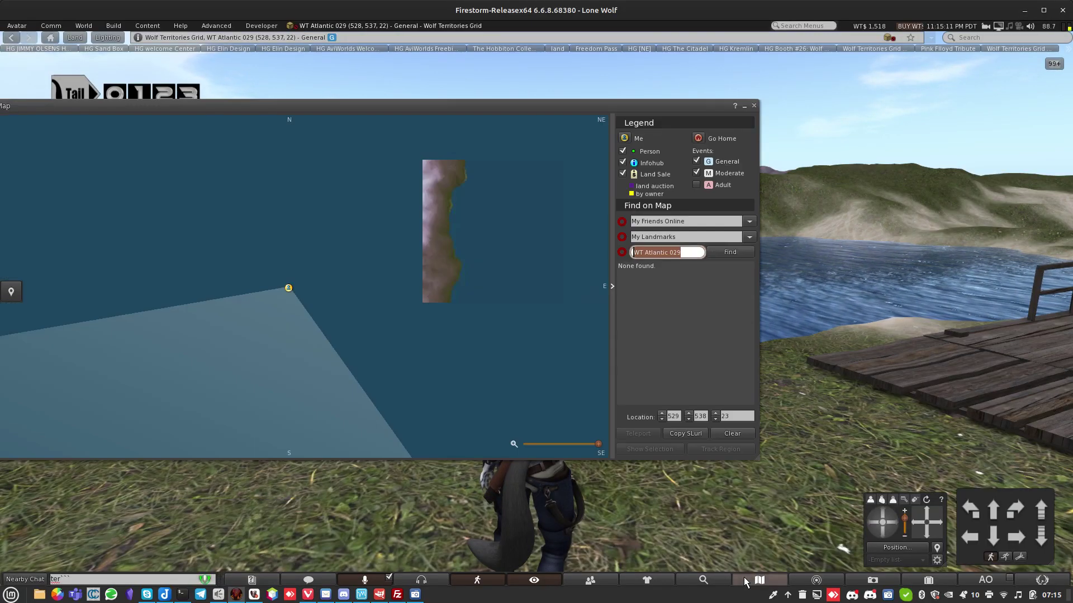
click(257, 350)
drag(235, 387, 339, 389)
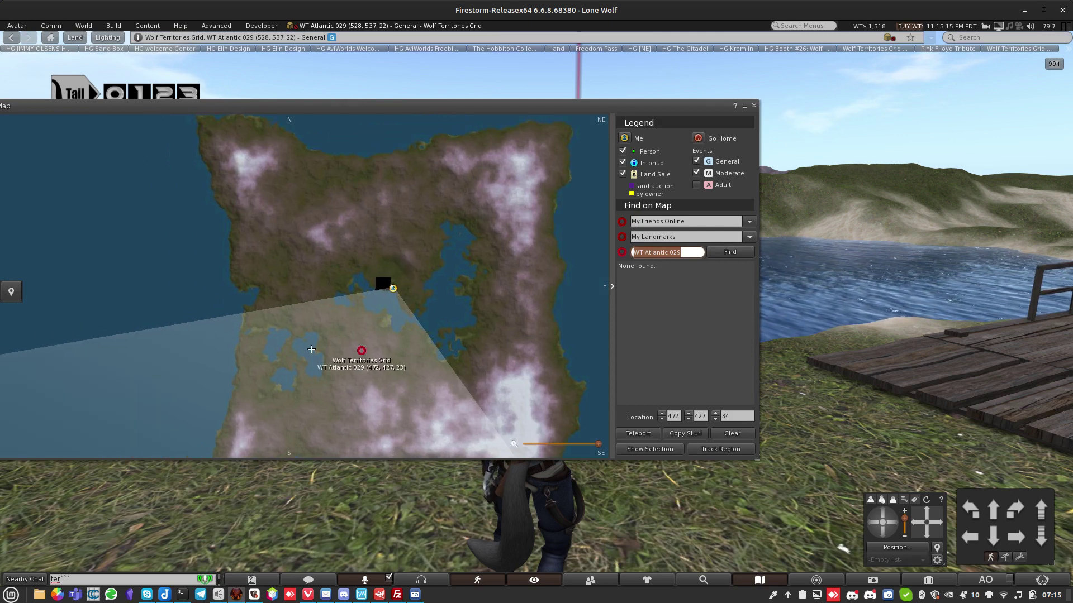
click(389, 327)
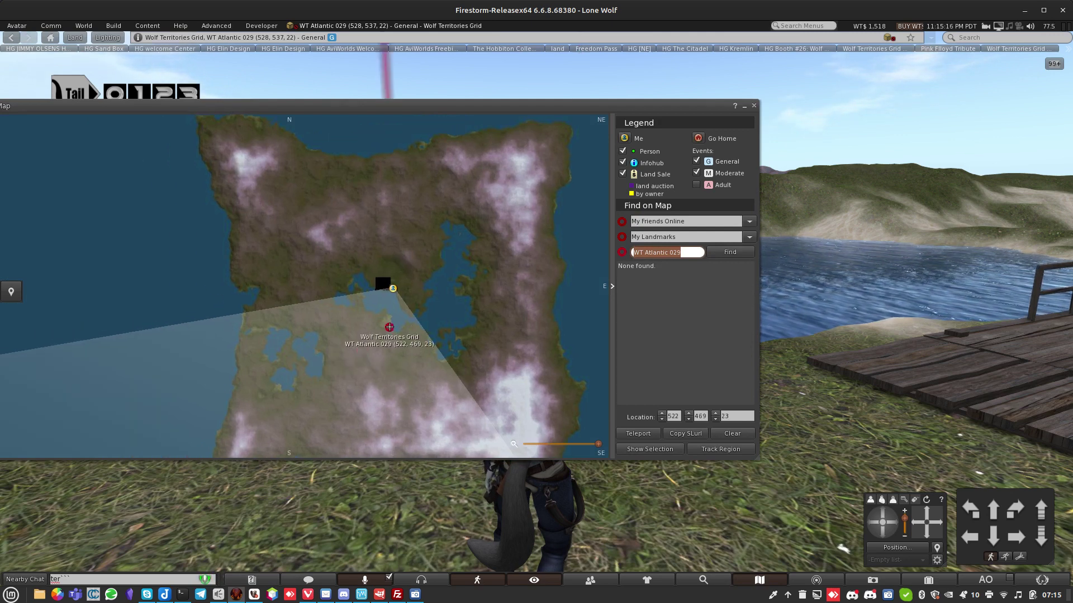
click(383, 296)
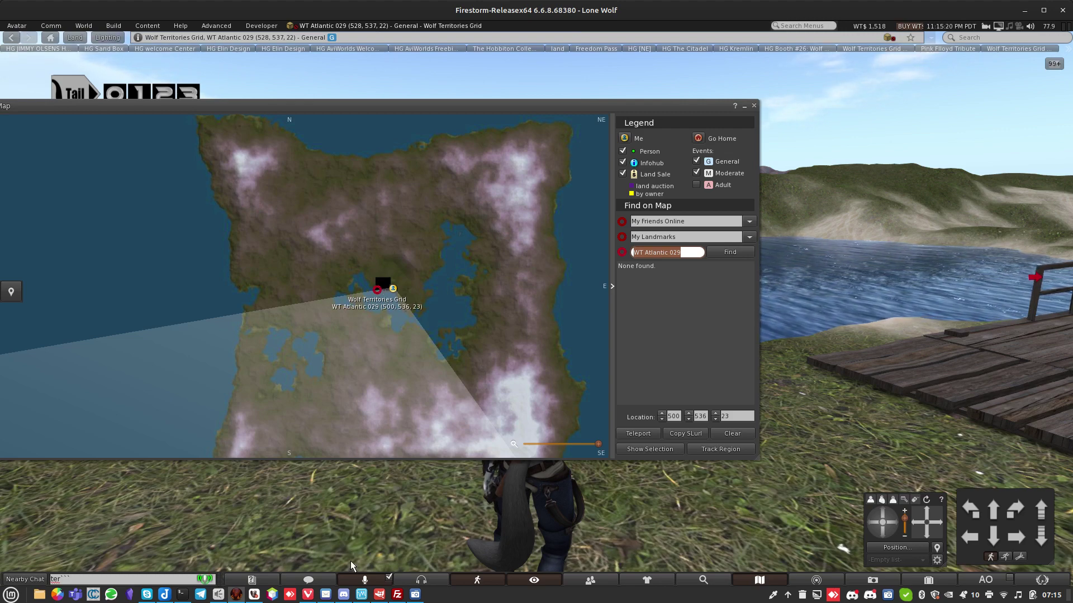
click(238, 597)
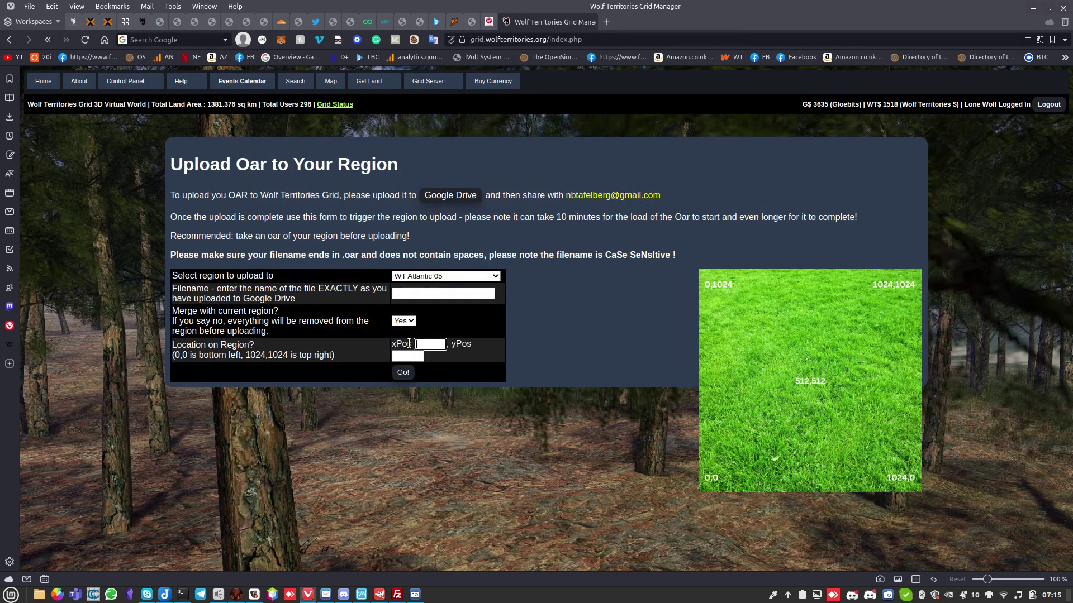
click(238, 596)
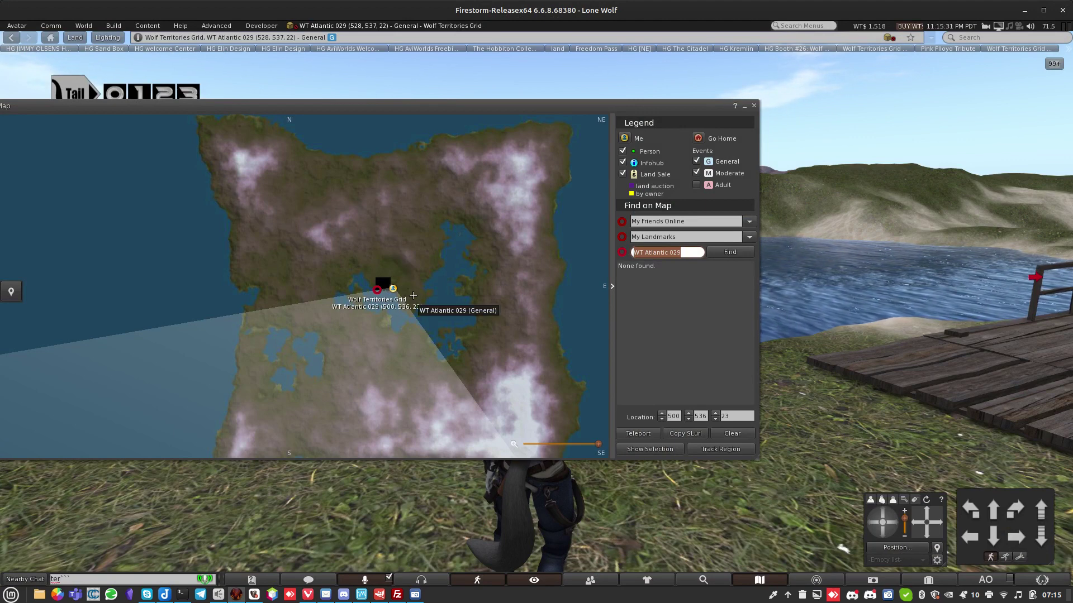
scroll(413, 295, down, 2)
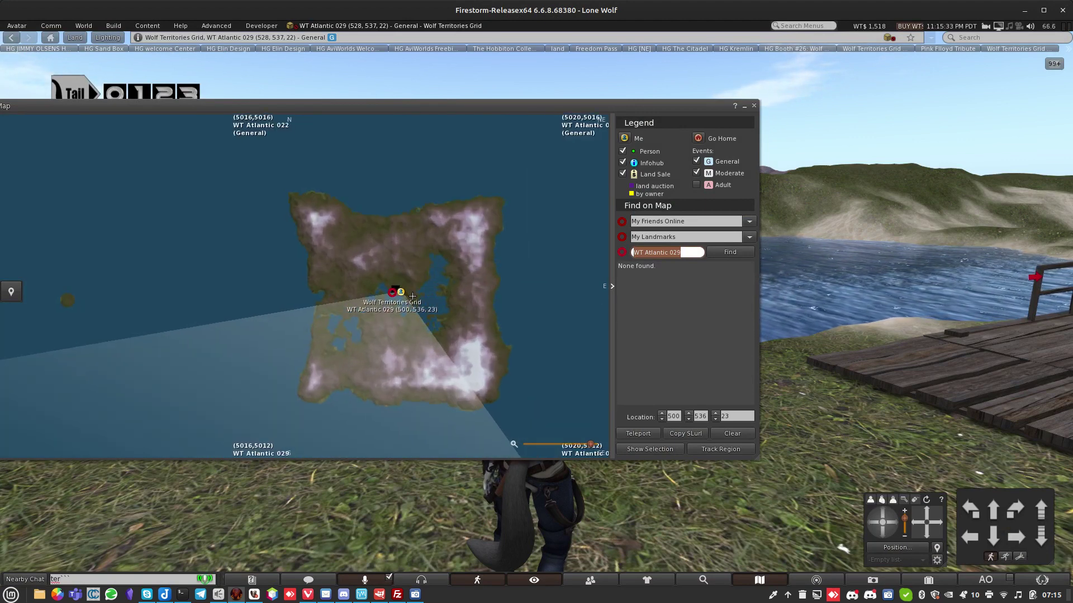
click(412, 296)
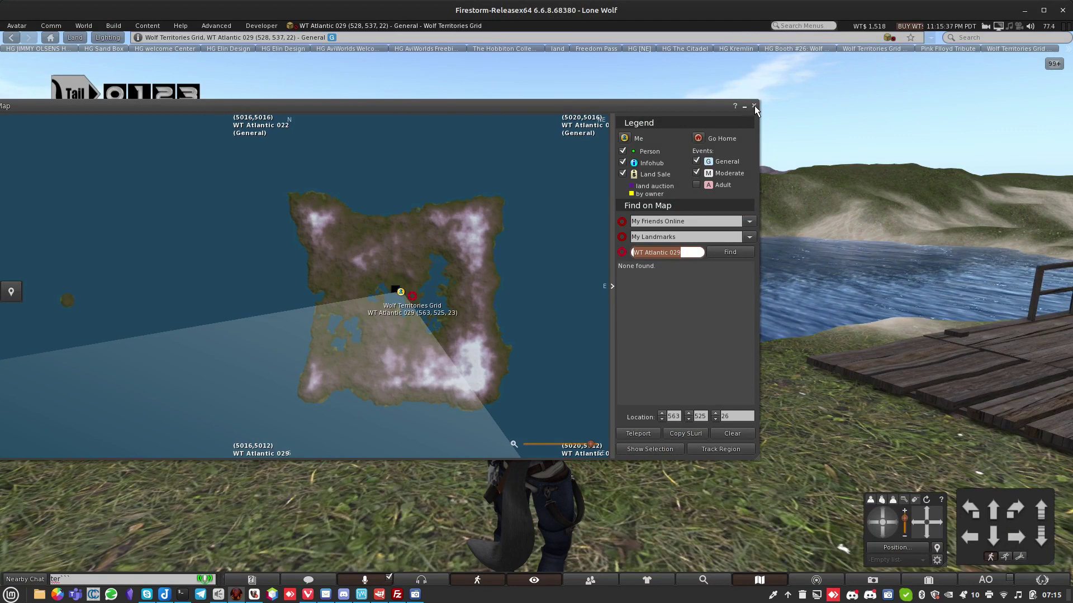
click(485, 212)
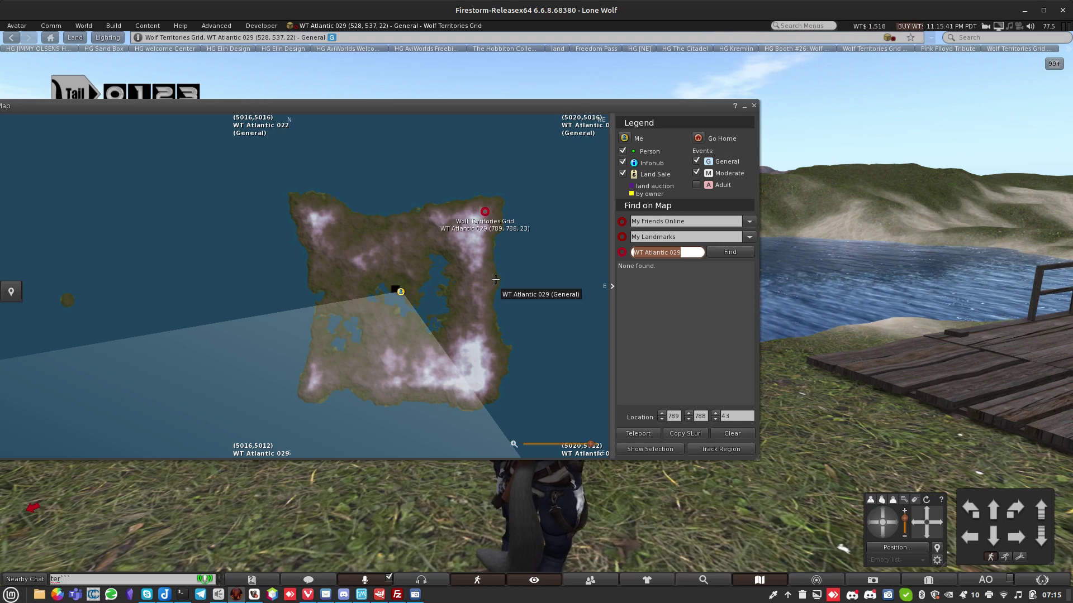
click(493, 202)
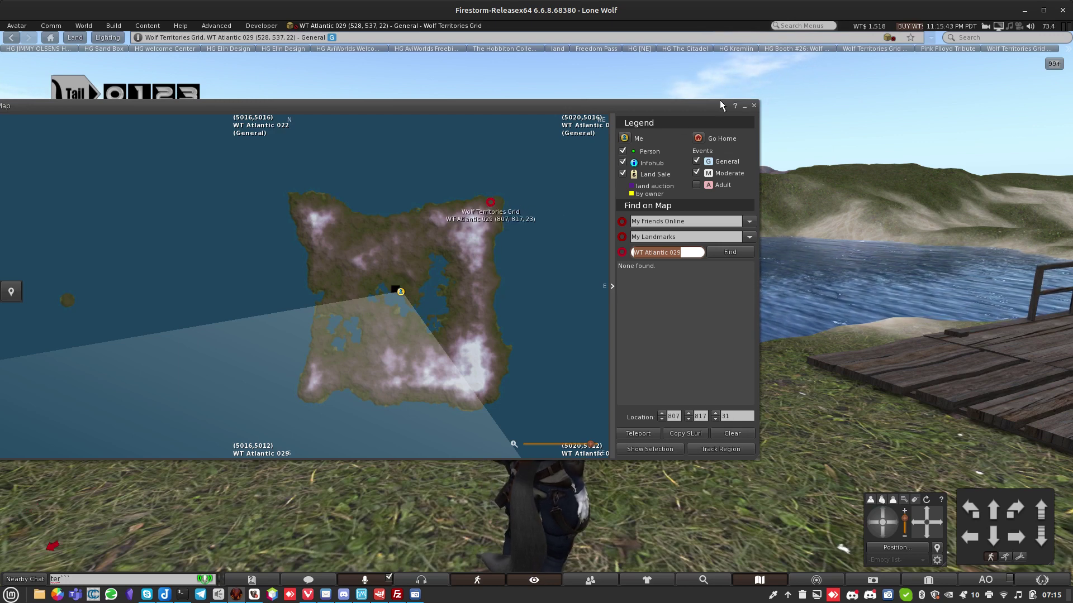
click(753, 107)
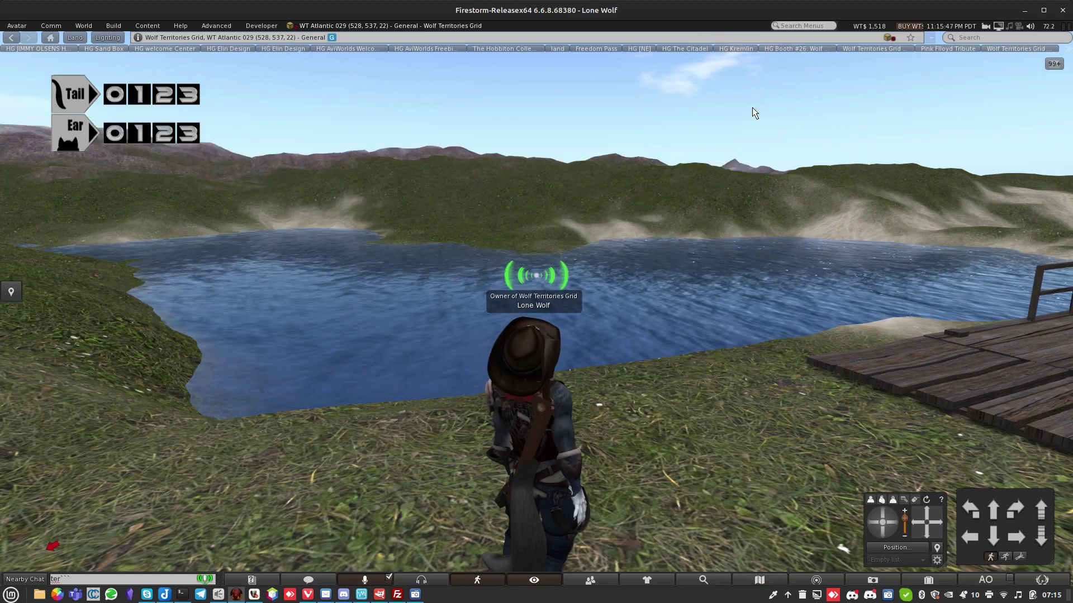
Turn the avatar toward the tree and fence, check the World Map, then return to the Upload Oar page.
key(Left)
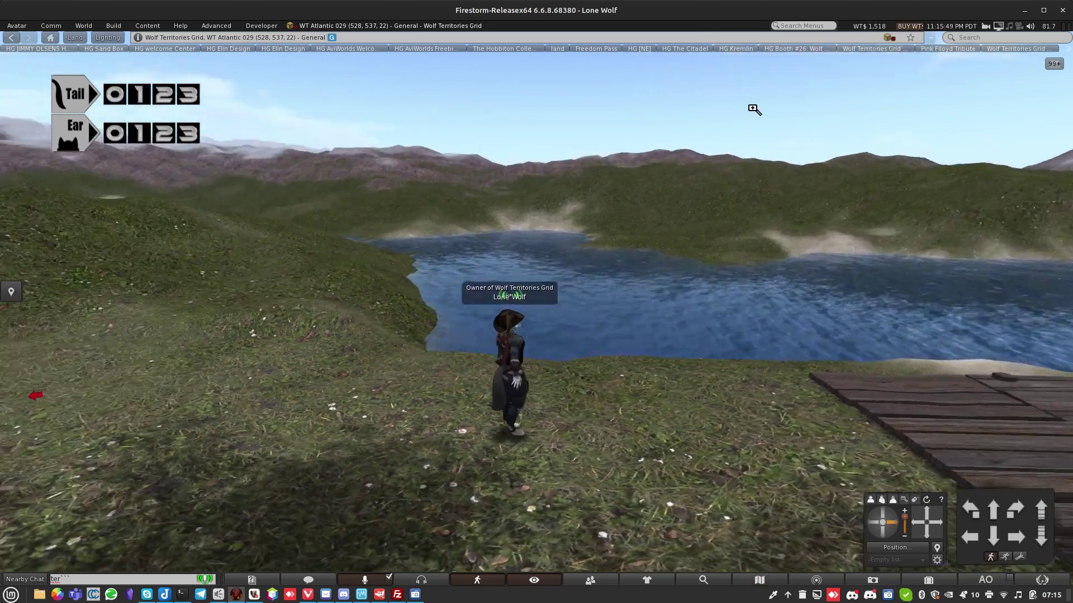
key(Left)
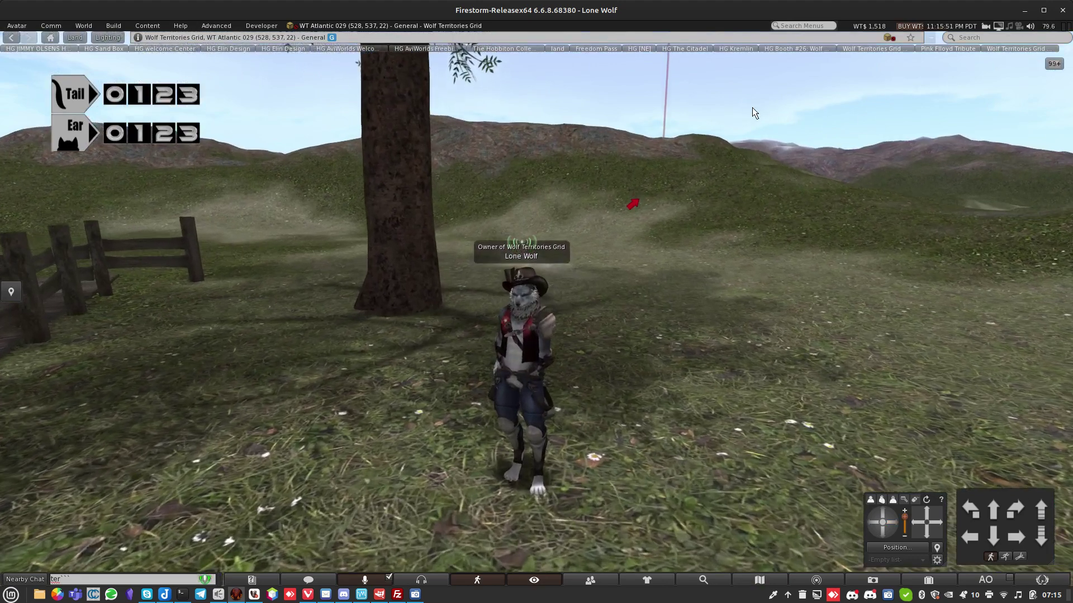
right_click(763, 580)
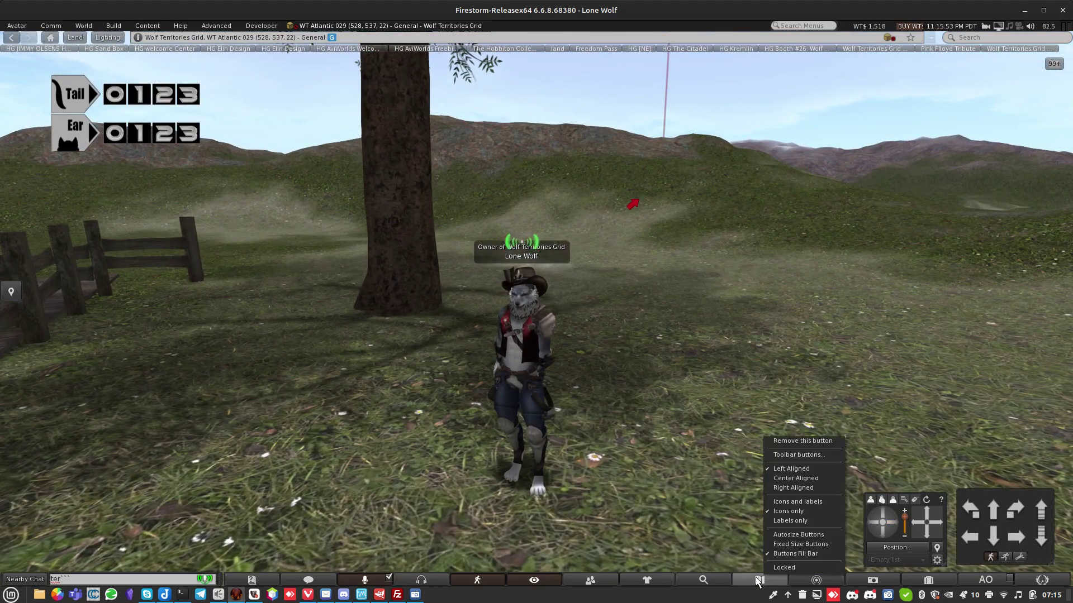
click(755, 580)
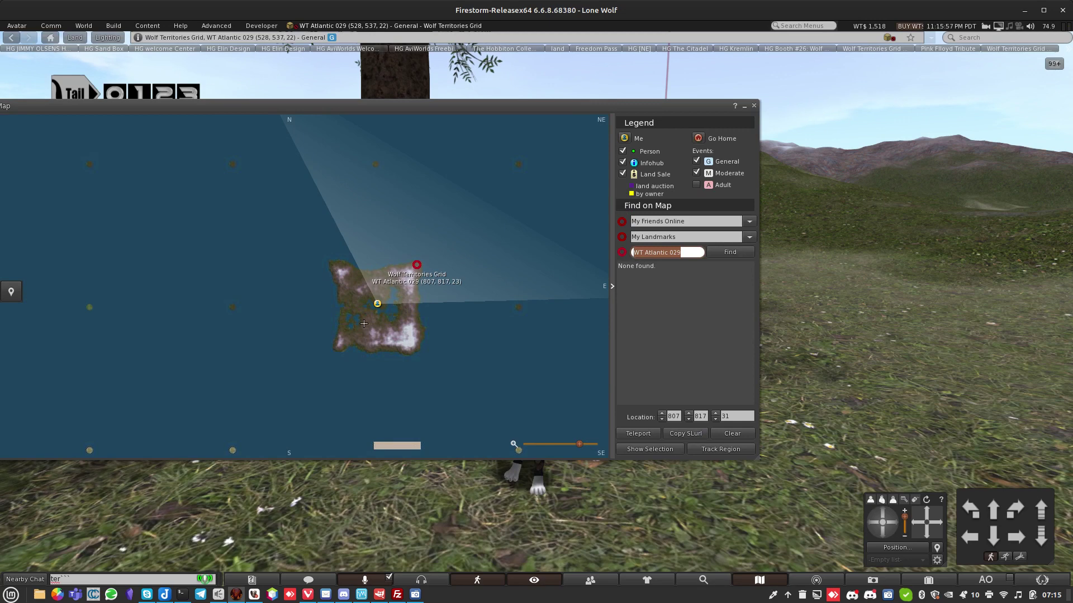
click(753, 106)
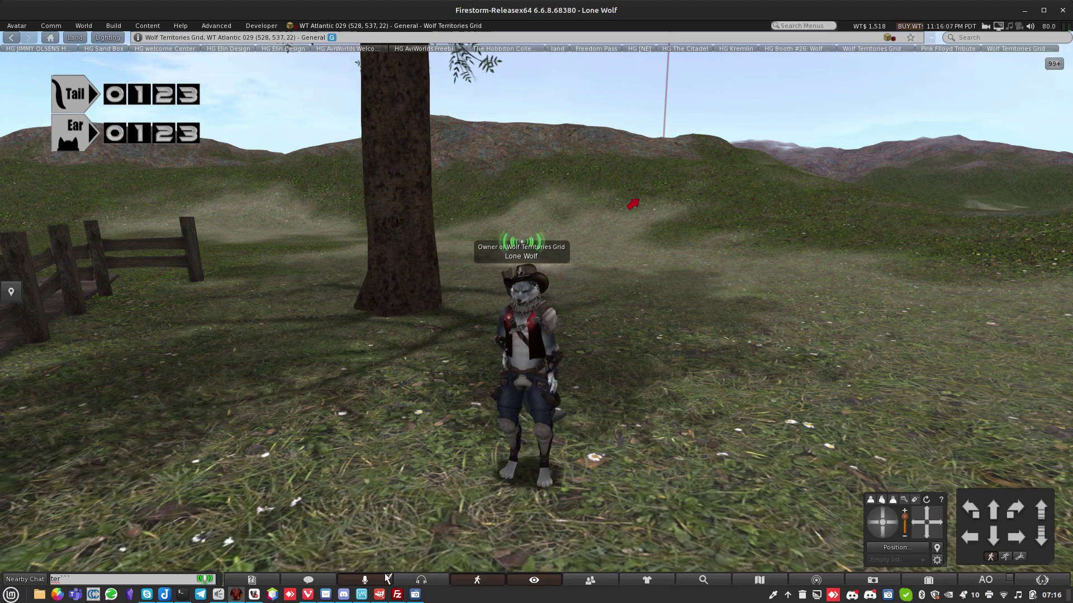
click(308, 595)
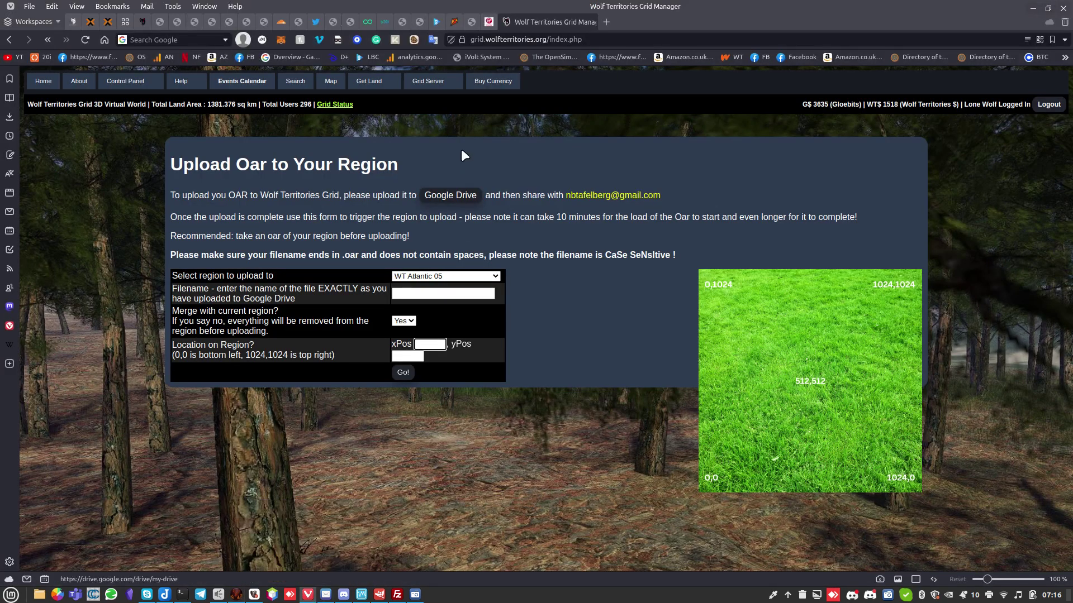
Load shop.wtgrid.net and review the OpenSim Land Rental regions and £20.00 monthly checkout options.
click(519, 40)
text(shop.wtgrid.net/)
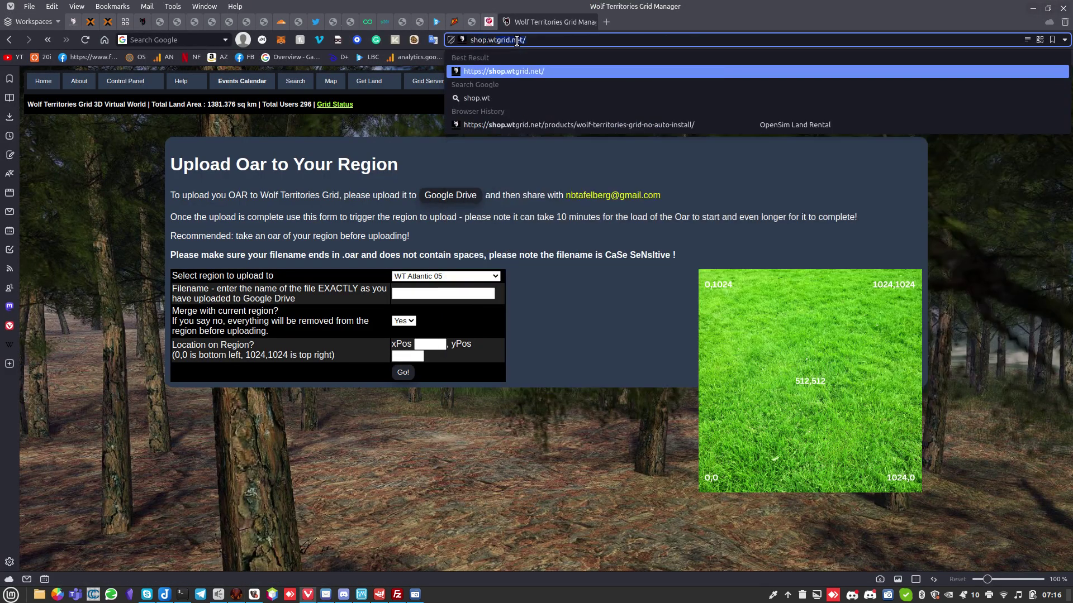
key(Return)
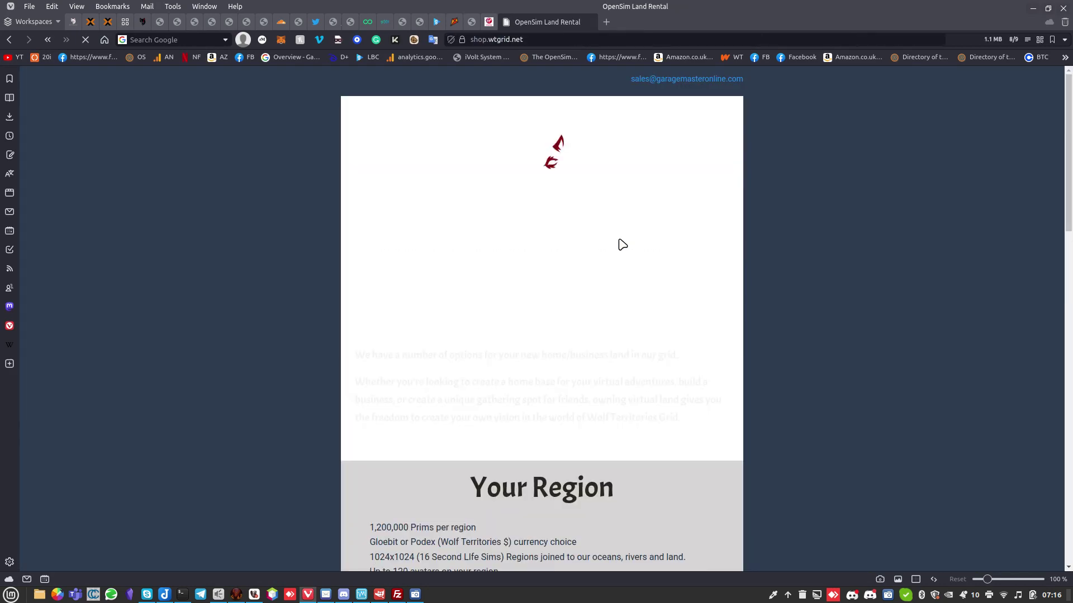
scroll(653, 287, down, 7)
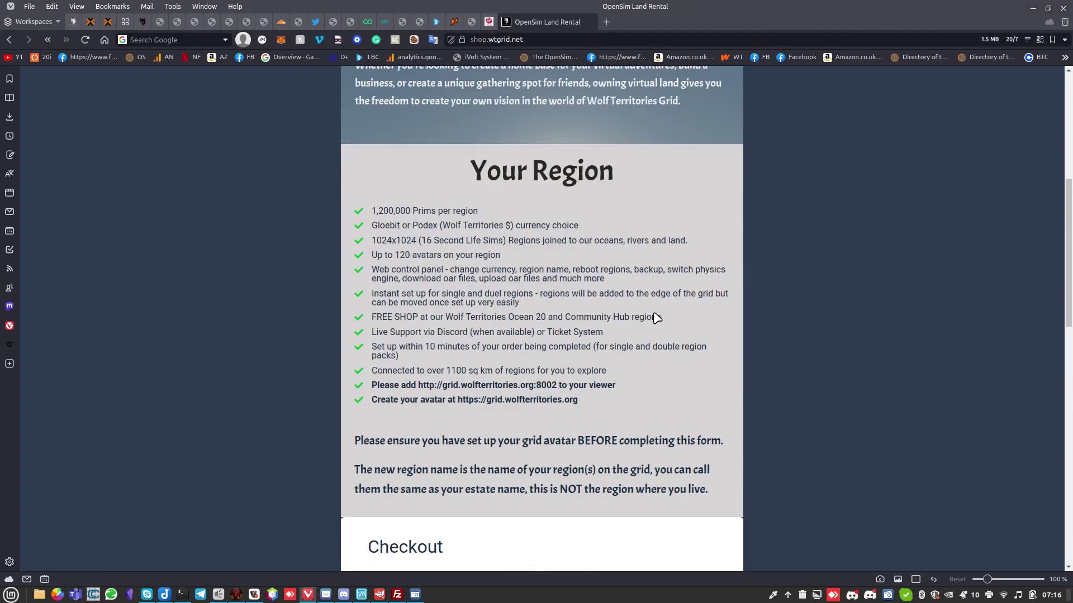
scroll(656, 318, down, 4)
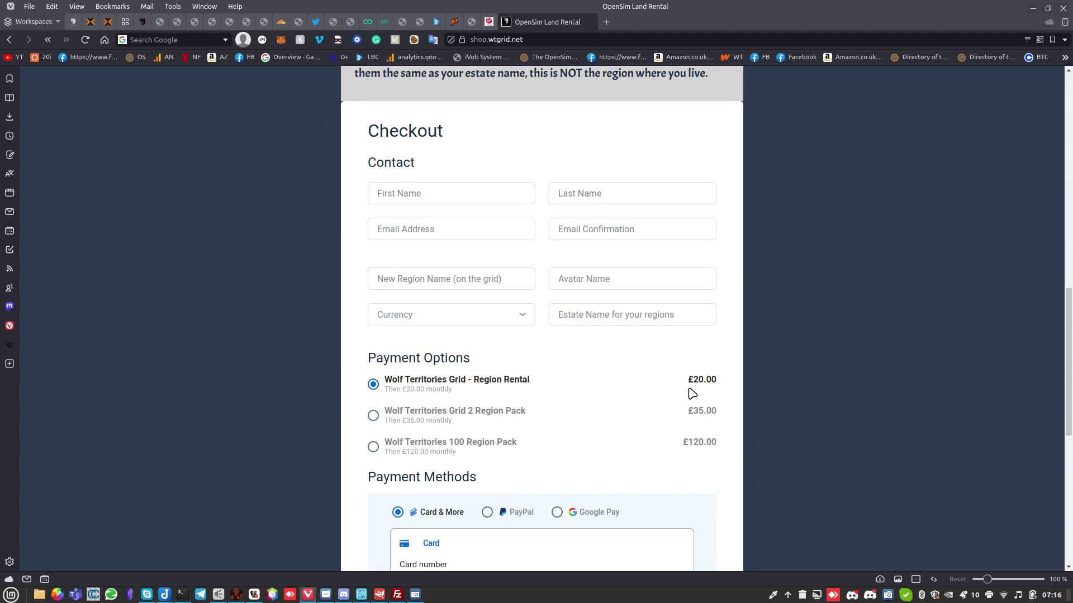
scroll(703, 391, down, 1)
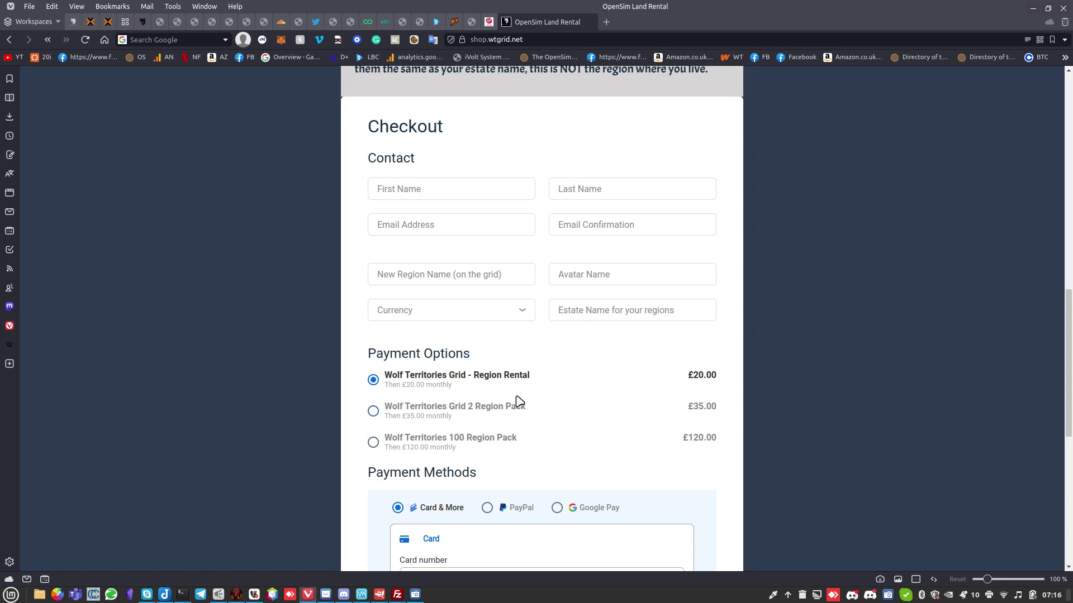
scroll(519, 406, down, 2)
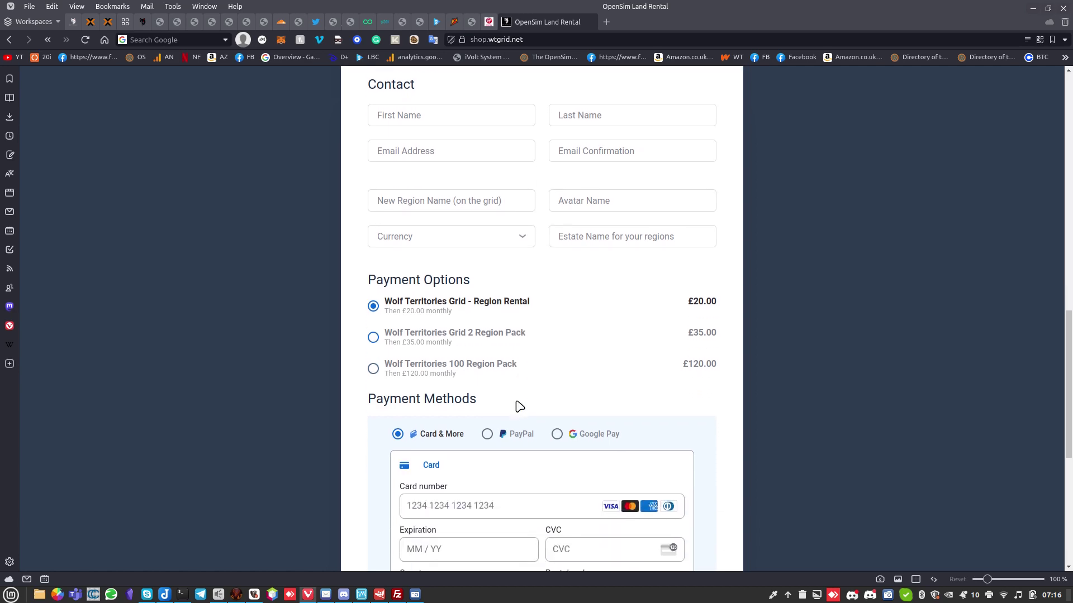
scroll(519, 406, up, 20)
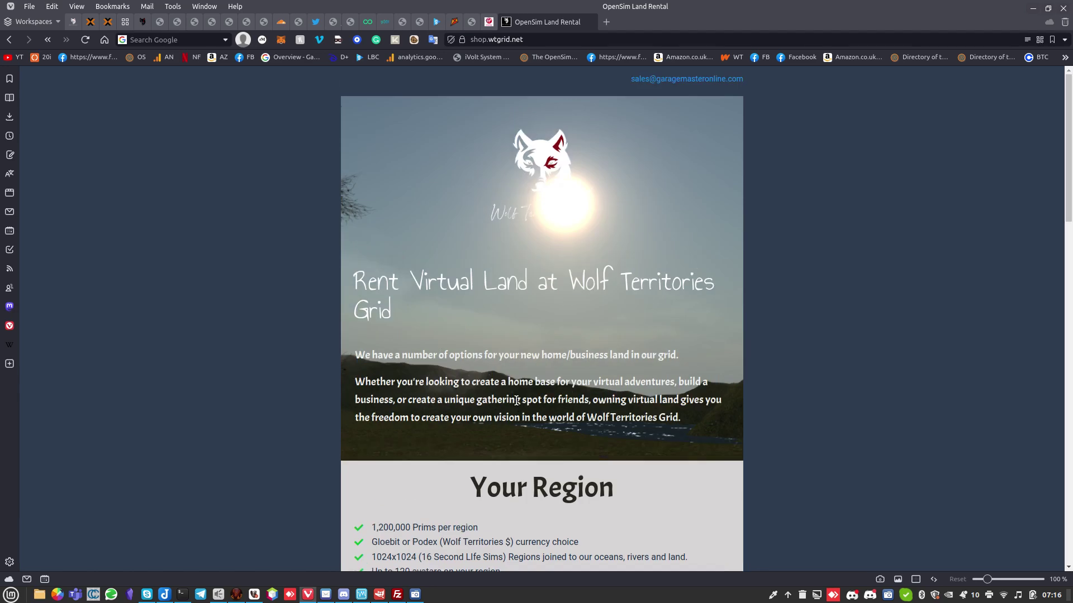
Back in Firestorm, find Wolf Mountain on the World Map and teleport there.
click(237, 595)
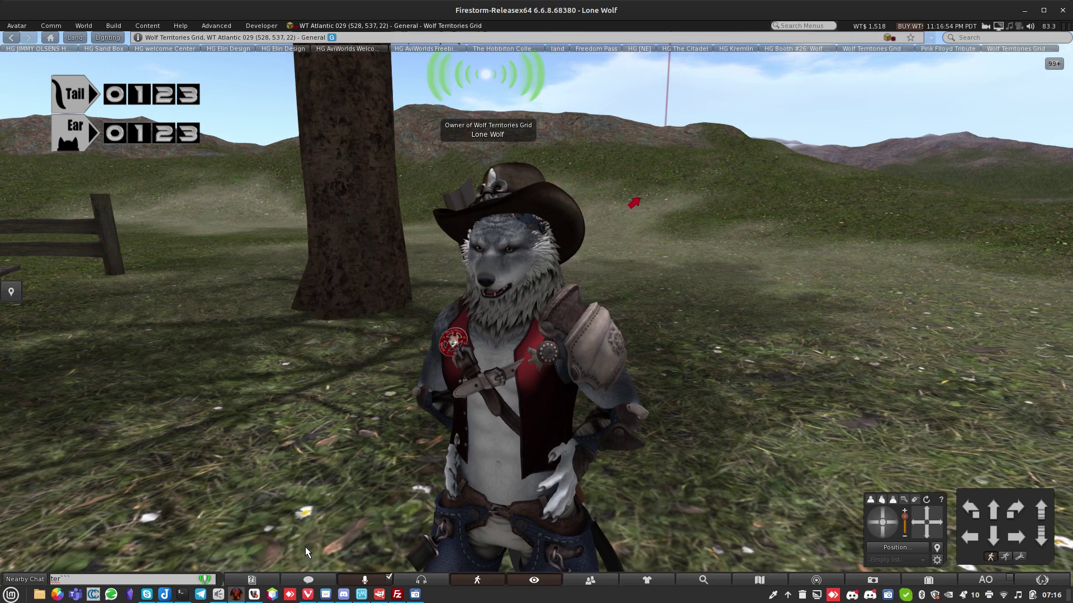
click(739, 576)
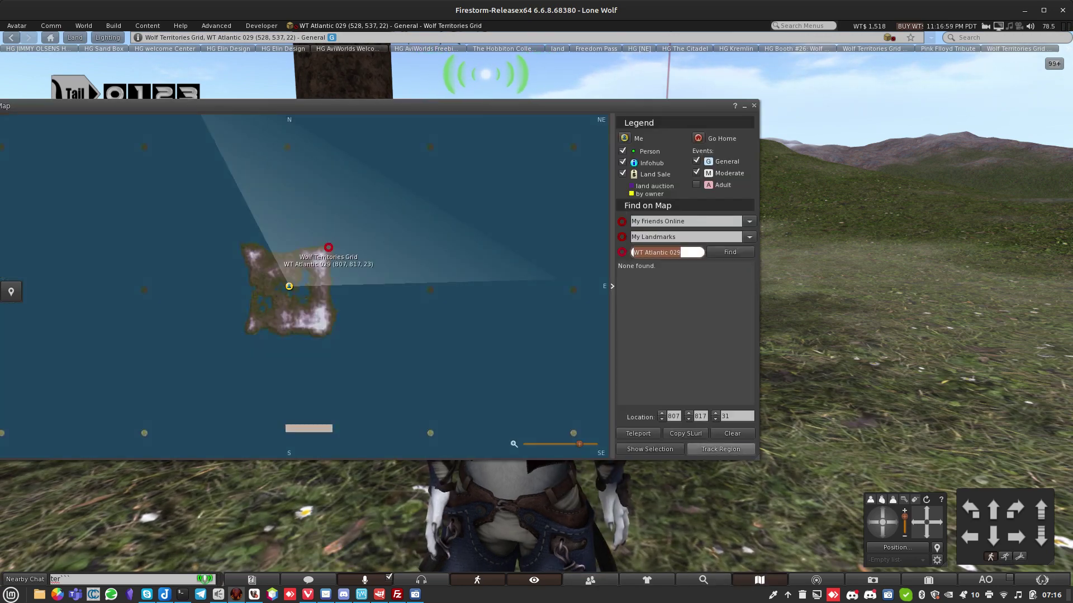
text(Wolf Mountain)
key(Return)
key(Return)
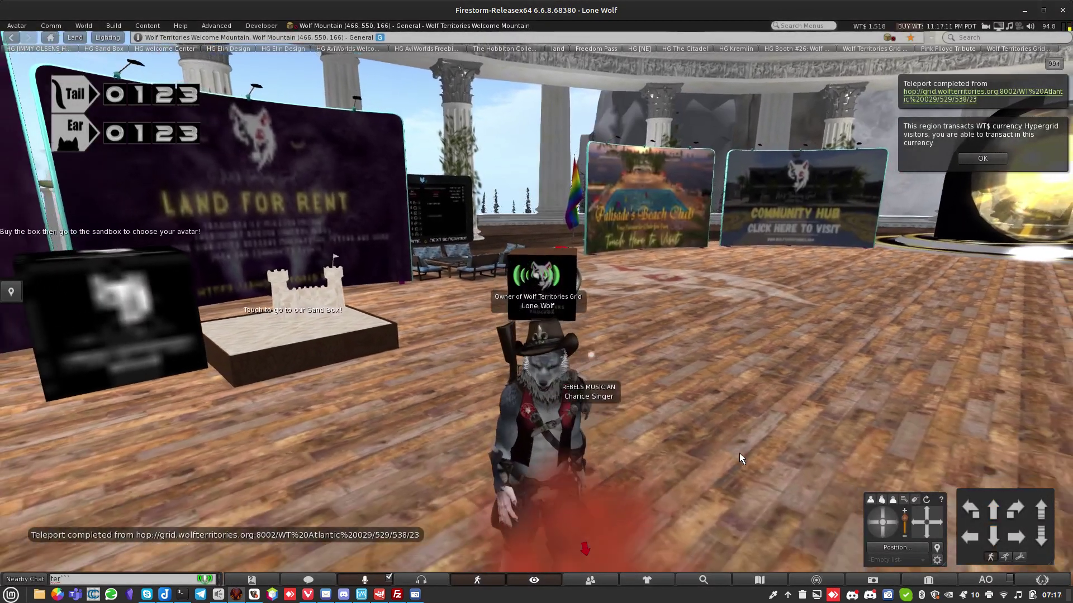
Turn the avatar around the hall to view the Welcome, Land for Rent, Grid Land Sales and Free-Bees signs.
key(Right)
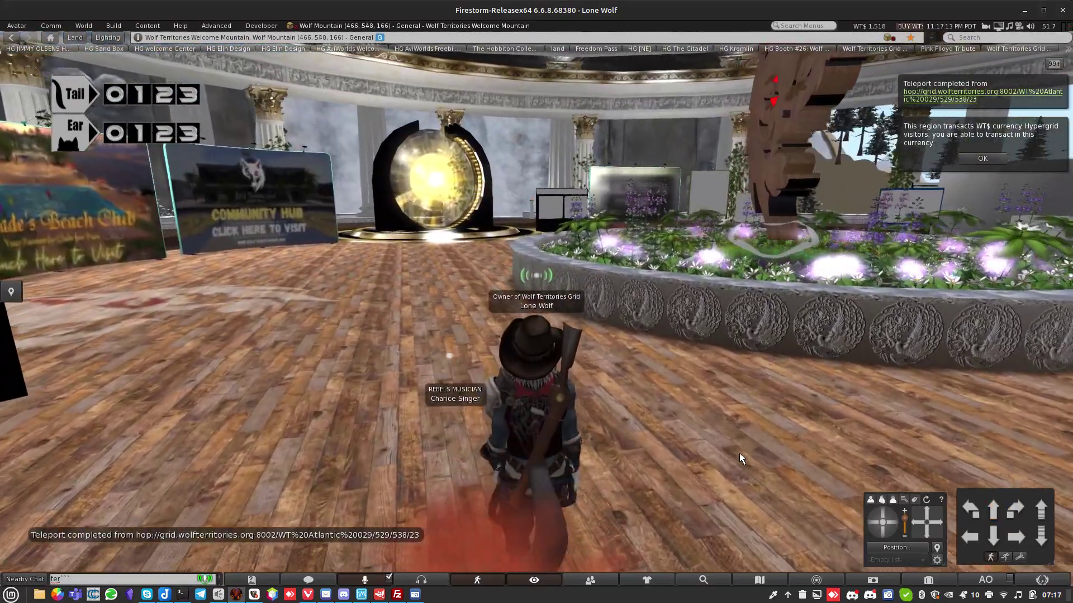
key(Left)
key(Left)
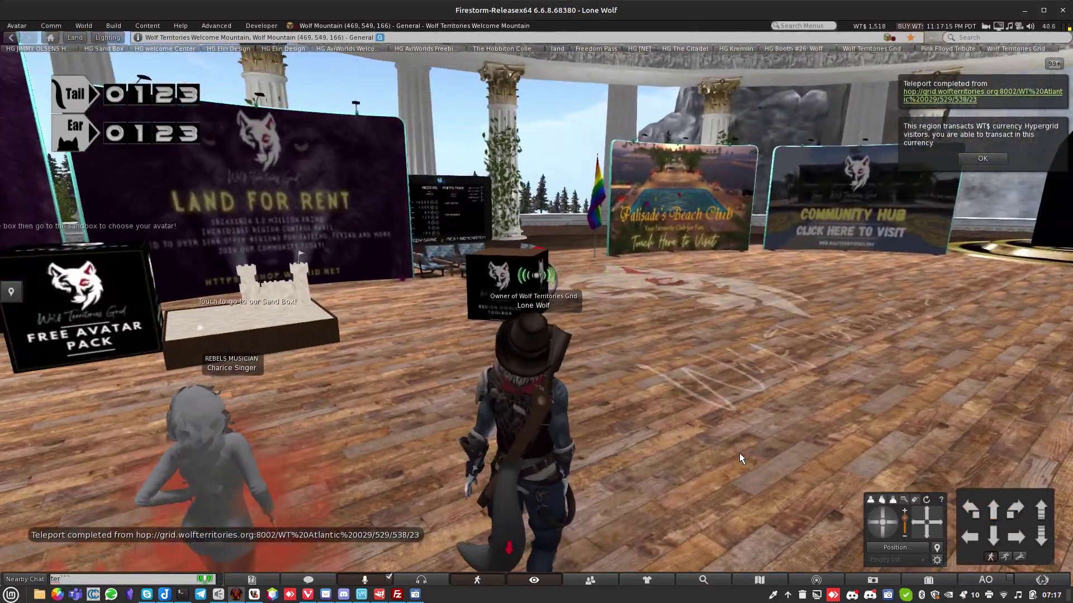
key(Left)
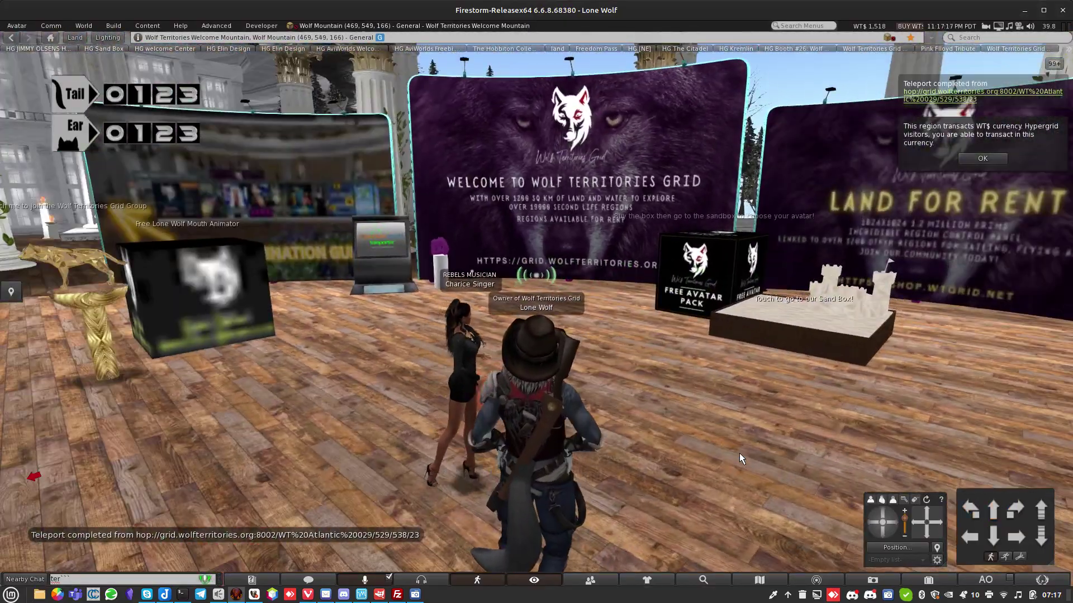
key(Left)
key(Right)
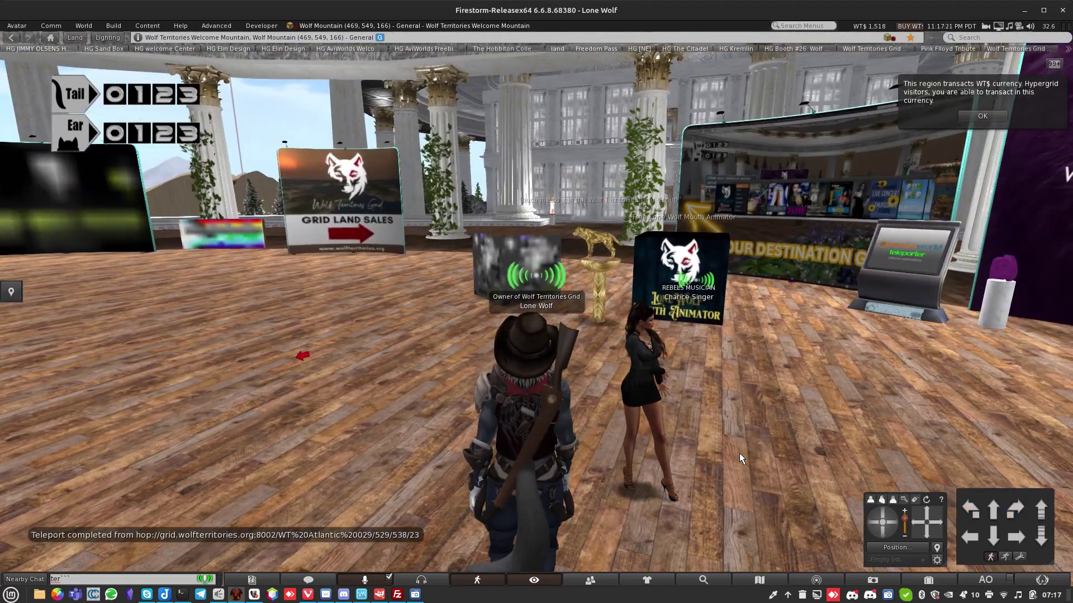
key(Right)
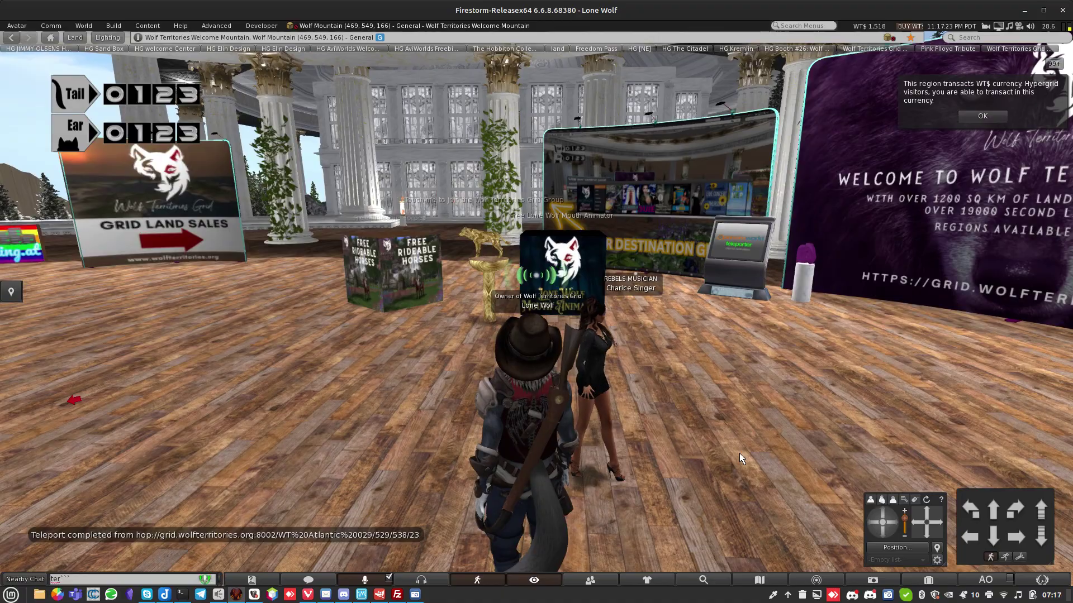
key(Right)
key(Left)
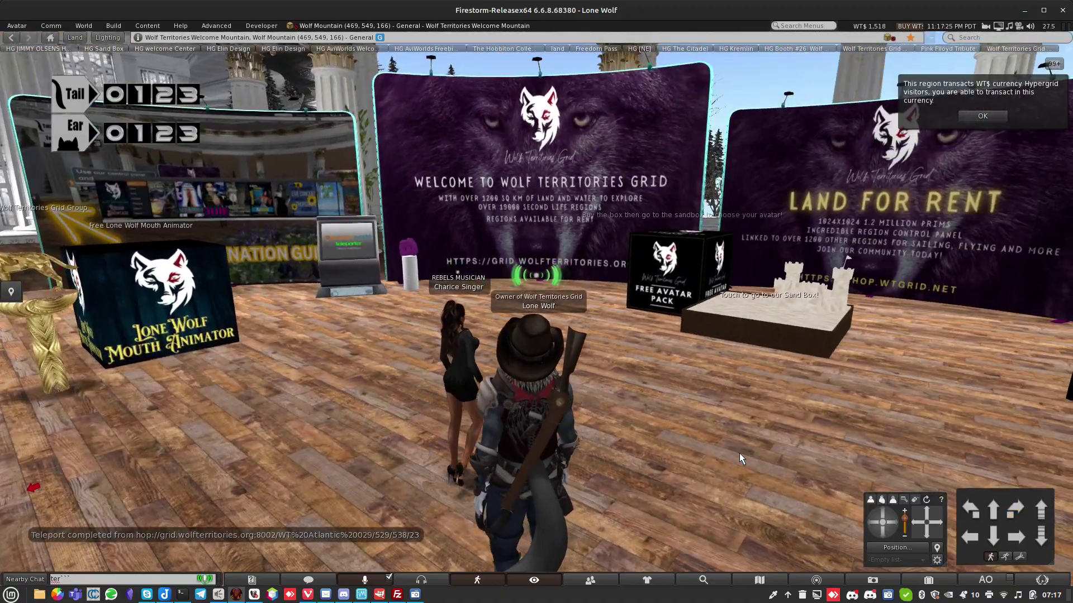
key(Left)
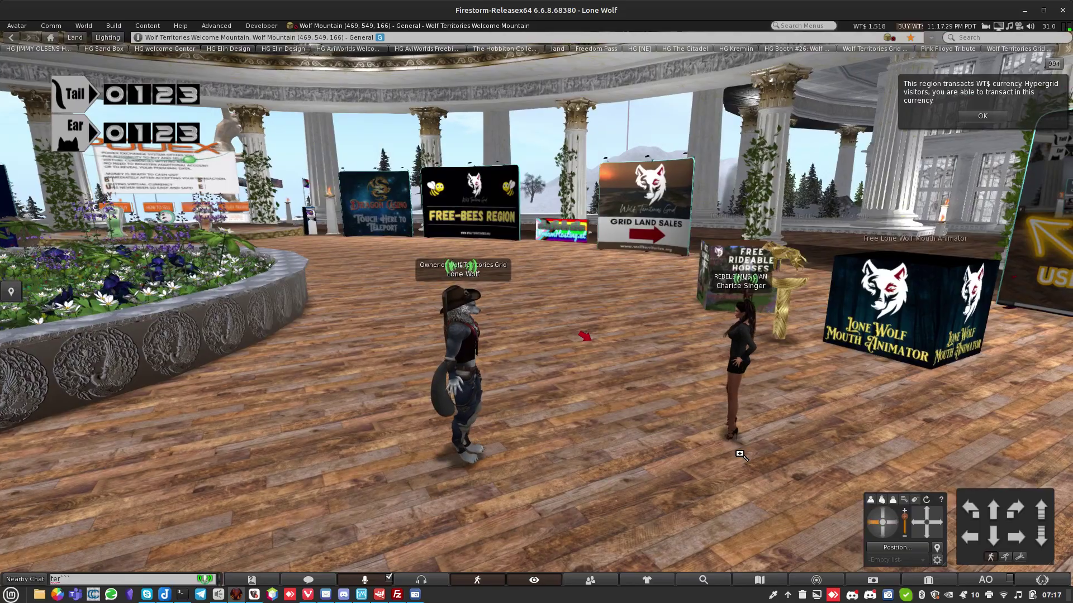
key(Right)
Walk toward the Welcome board, turn to the Community Hub portal, then bring up SimpleScreenRecorder.
key(Up)
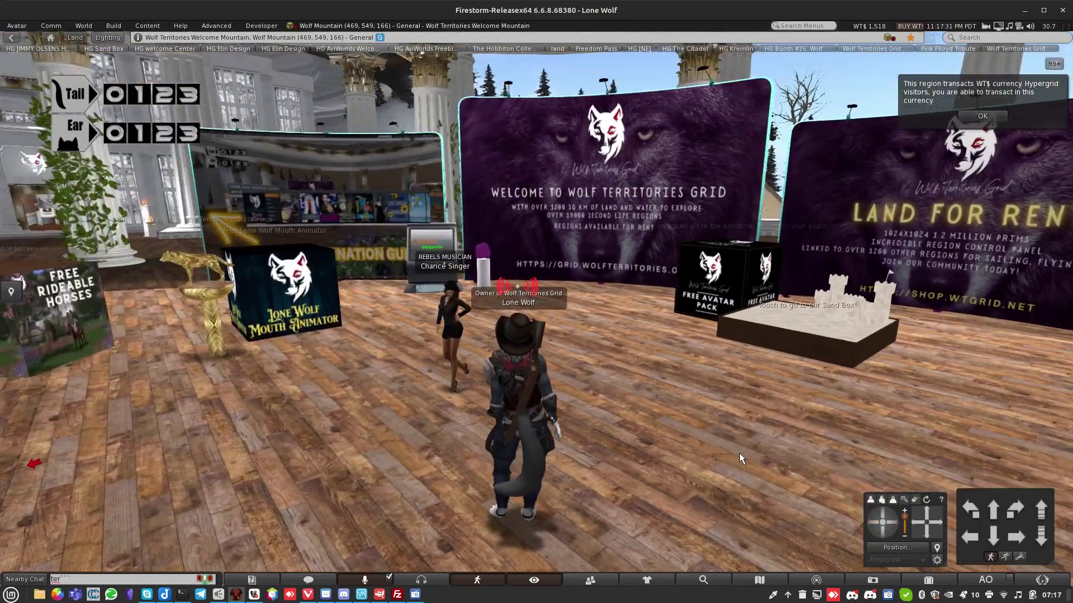
key(Left)
key(Up)
key(Left)
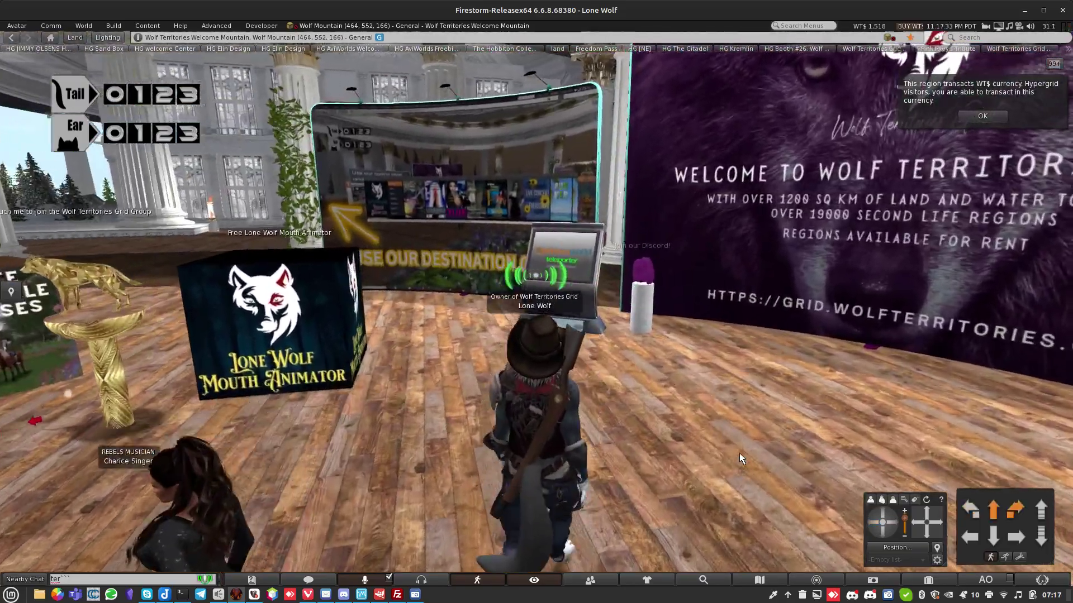
key(Left)
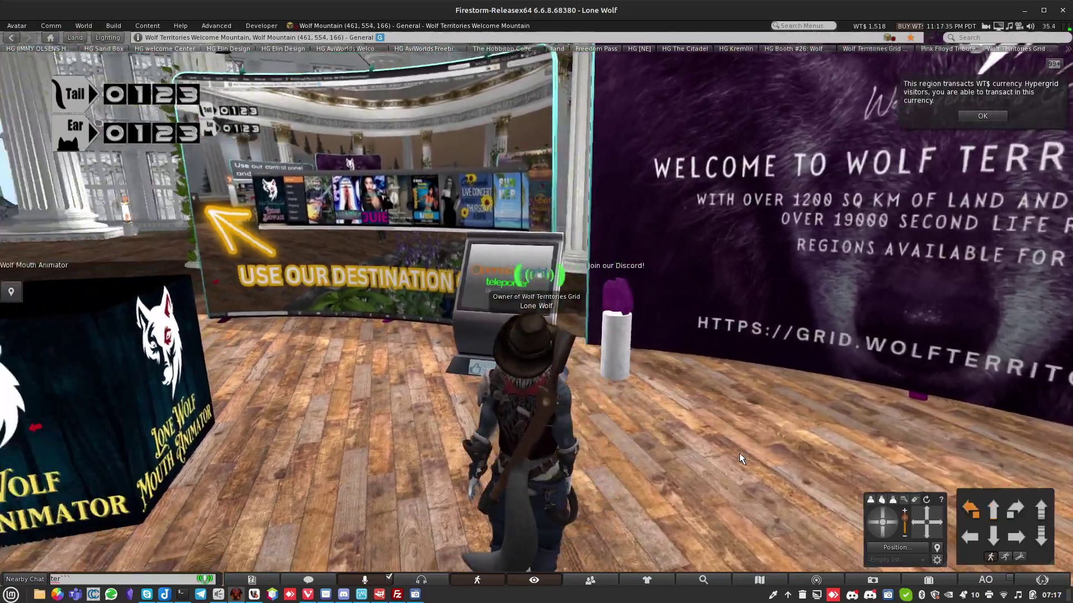
key(Left)
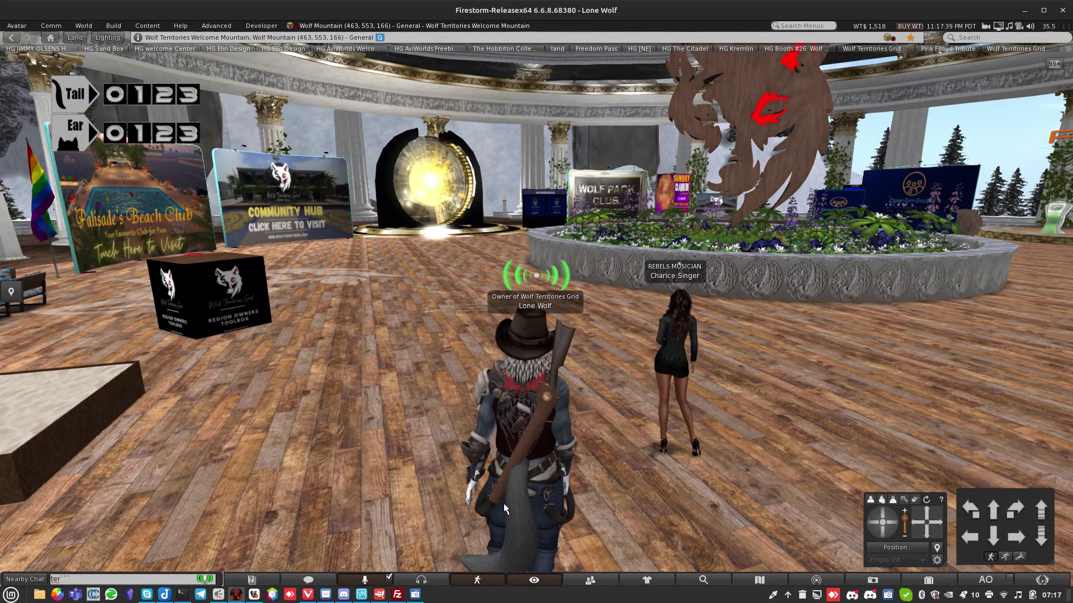
click(415, 594)
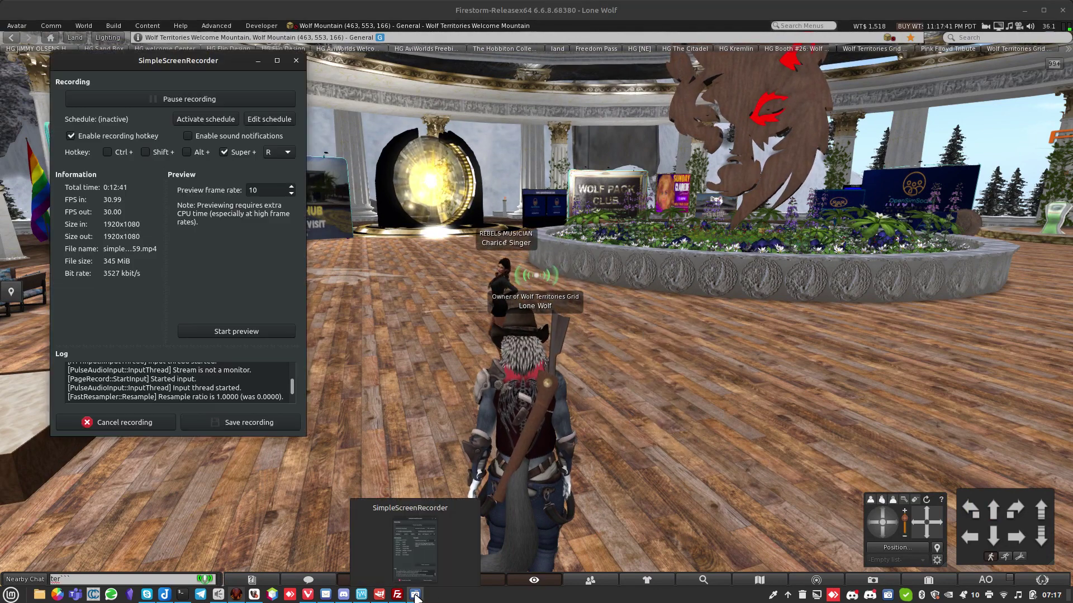